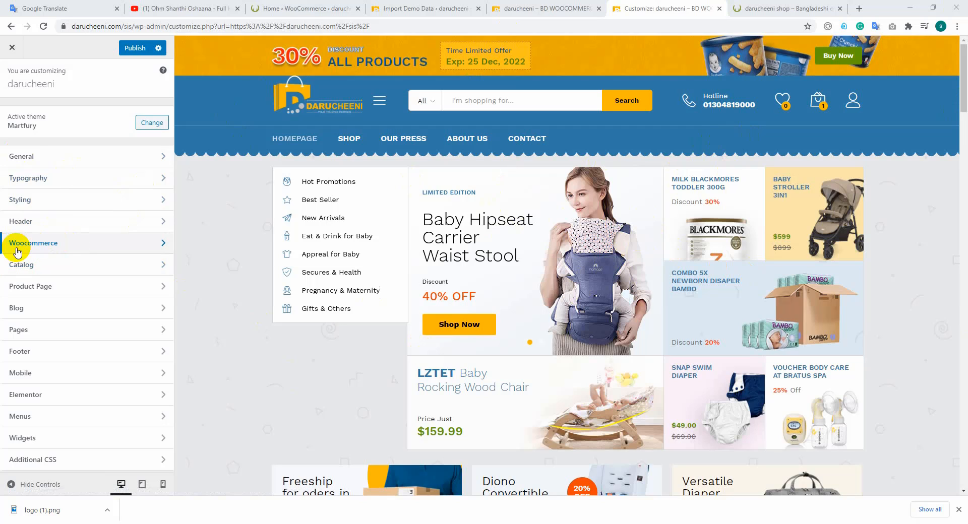
# Enable the WooCommerce store notice to preview it on the site, and disable it again
pyautogui.click(40, 246)
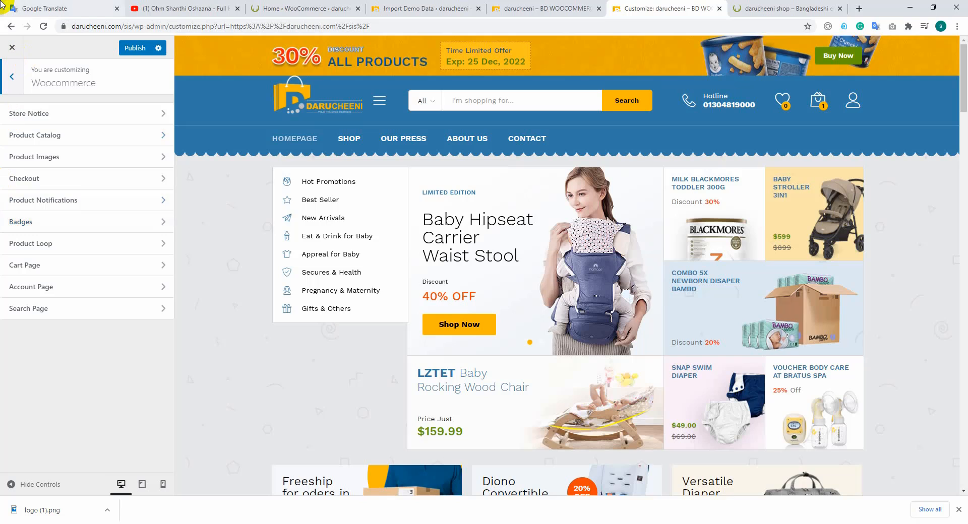
pyautogui.click(48, 117)
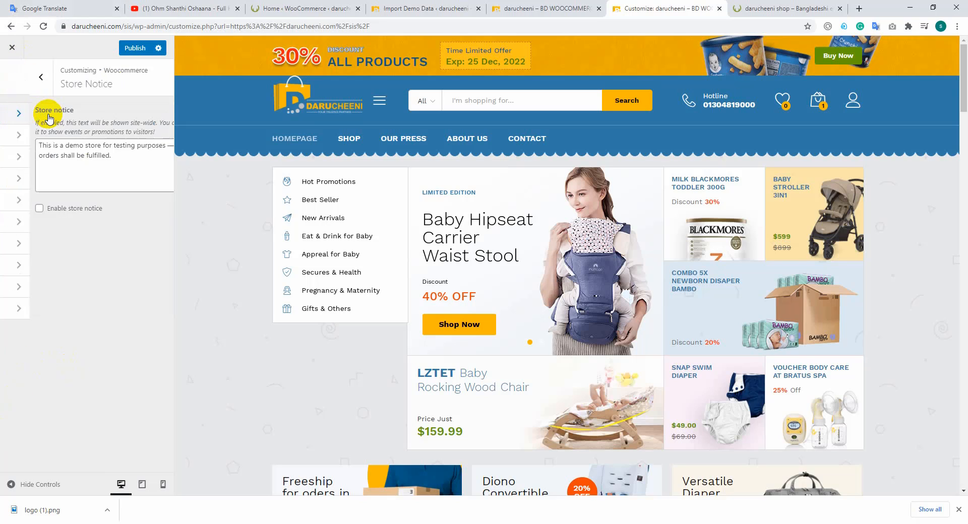
pyautogui.moveTo(102, 159); pyautogui.dragTo(18, 146)
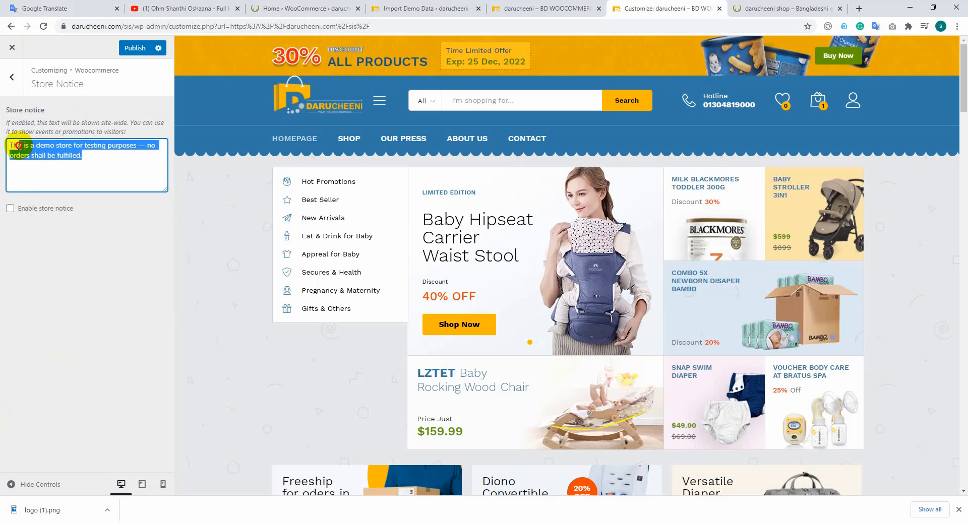
pyautogui.click(10, 208)
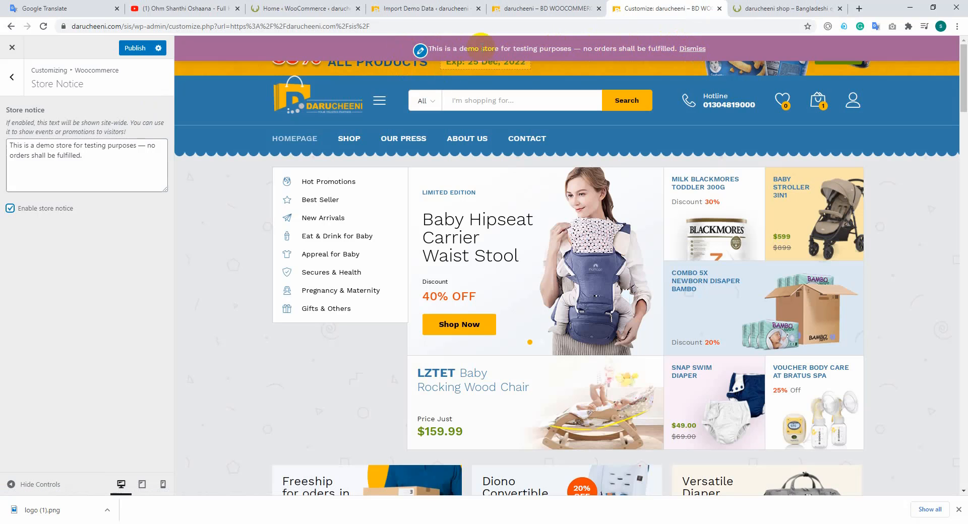
pyautogui.click(9, 208)
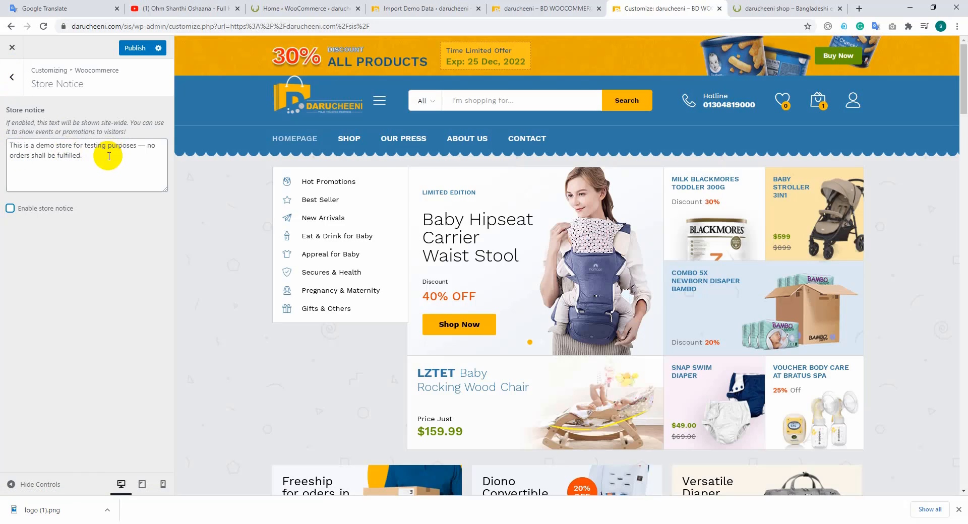
pyautogui.moveTo(109, 156); pyautogui.dragTo(19, 146)
pyautogui.click(77, 152)
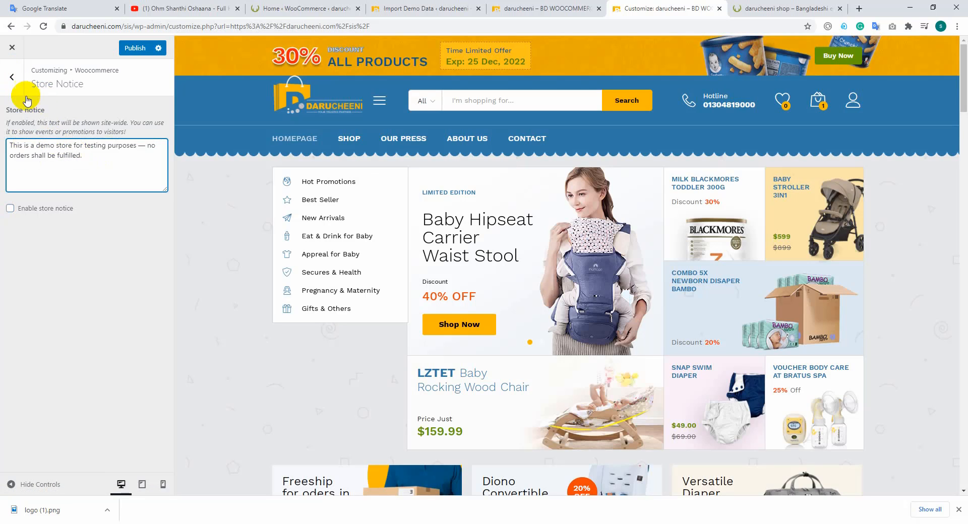
pyautogui.click(13, 81)
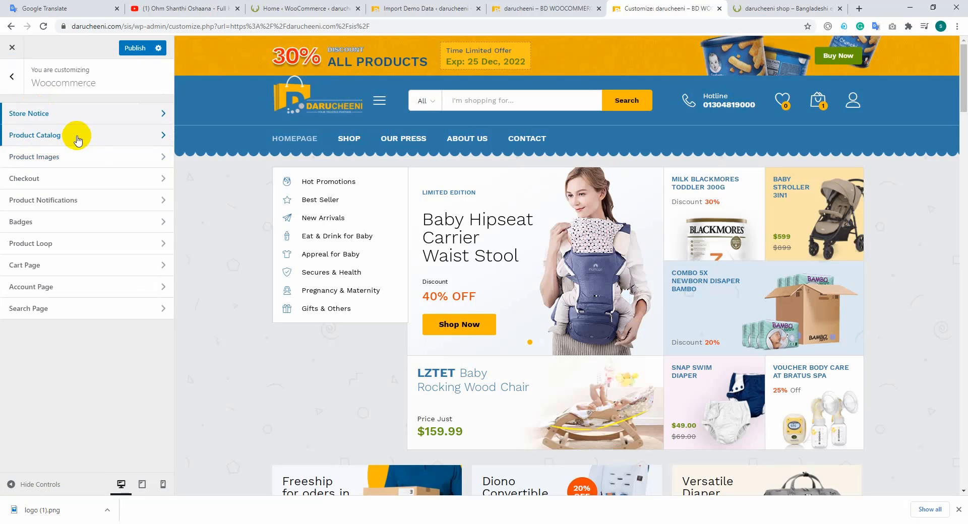
# Open the WooCommerce Product Catalog settings, view the Shop page in the preview, and publish the customizer changes
pyautogui.click(77, 140)
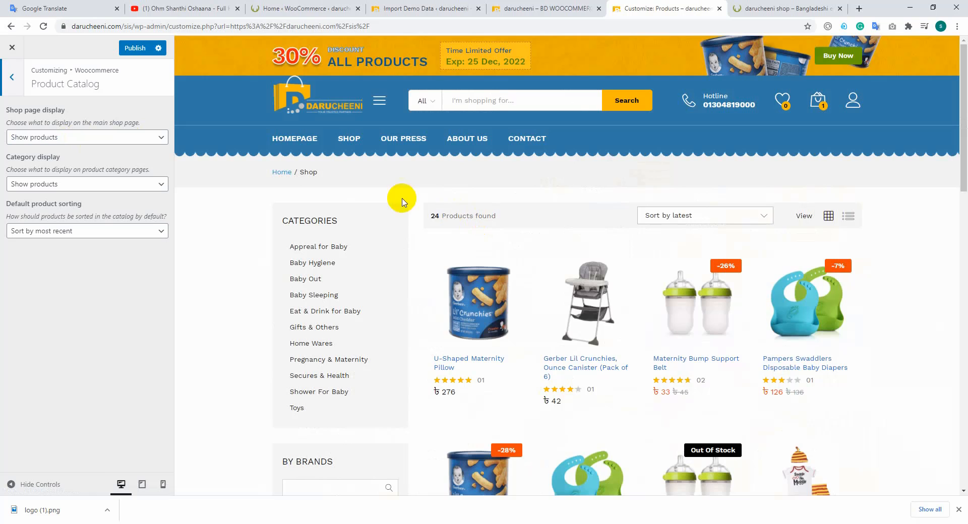
pyautogui.click(347, 140)
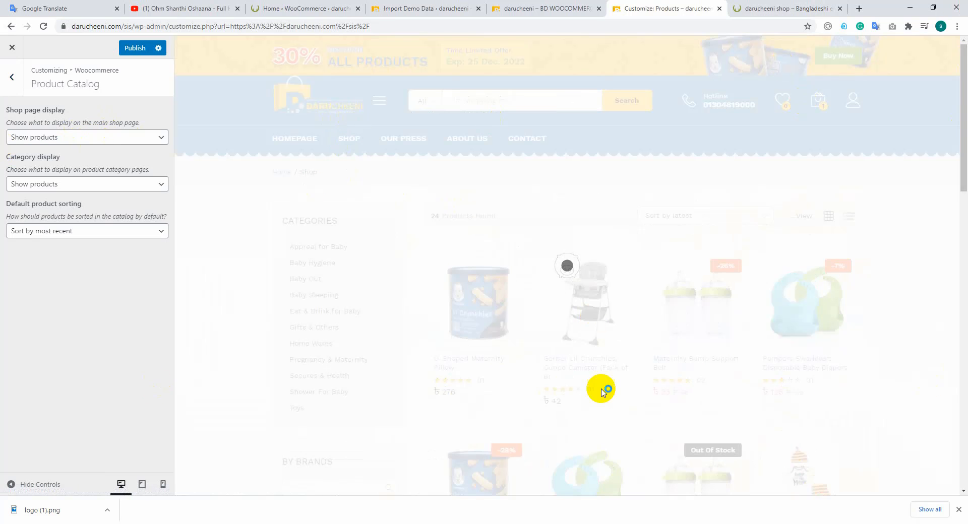
pyautogui.scroll(-5, 401, 318)
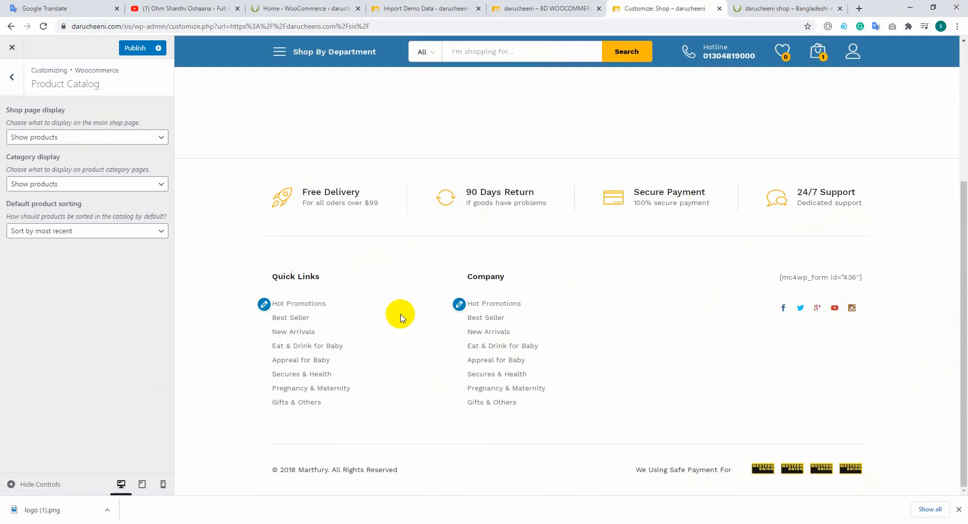
pyautogui.scroll(5, 401, 319)
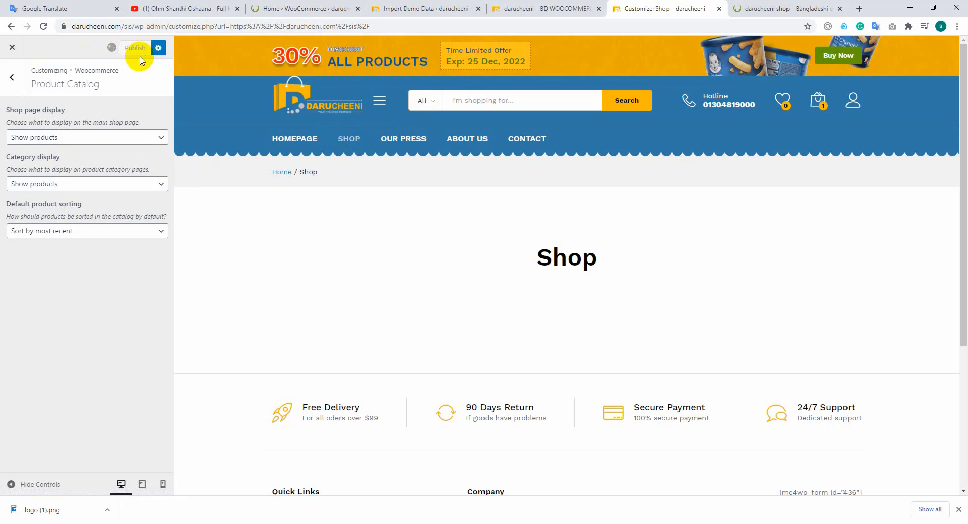
pyautogui.click(384, 6)
pyautogui.click(630, 7)
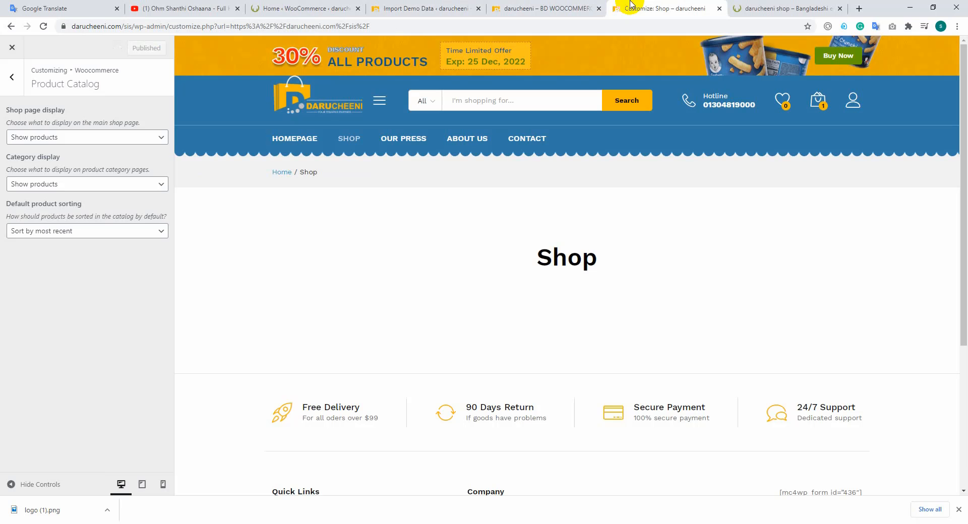
# Go to the site's menu editor in the WordPress admin and load the Primary Menu for editing
pyautogui.click(465, 6)
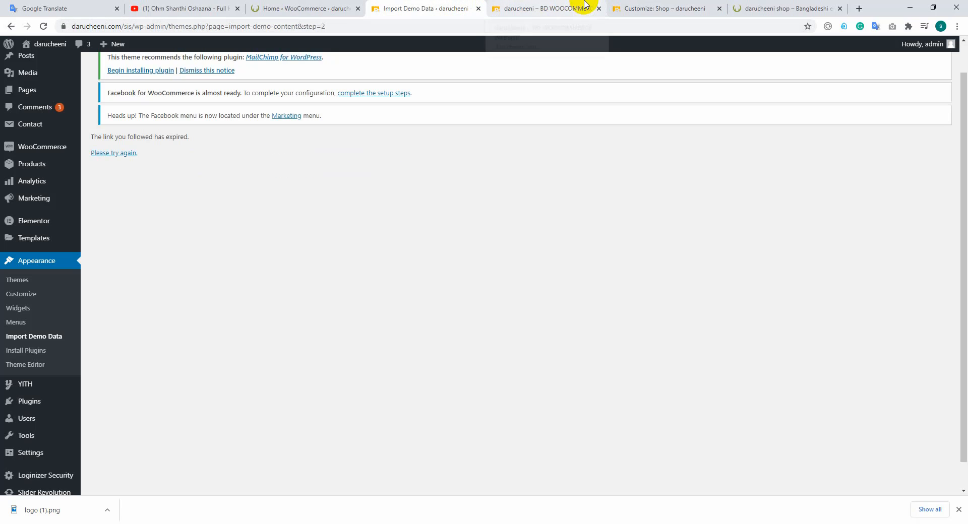
pyautogui.click(26, 310)
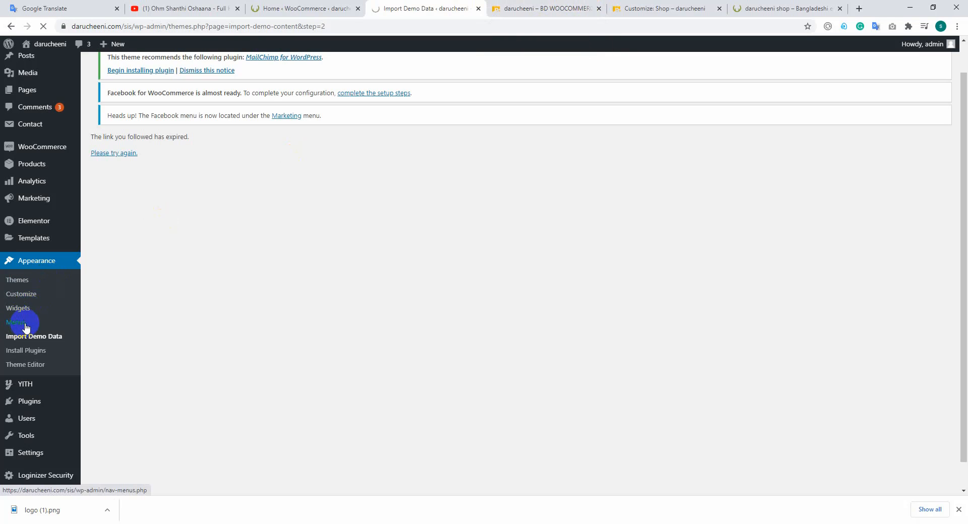
pyautogui.click(12, 326)
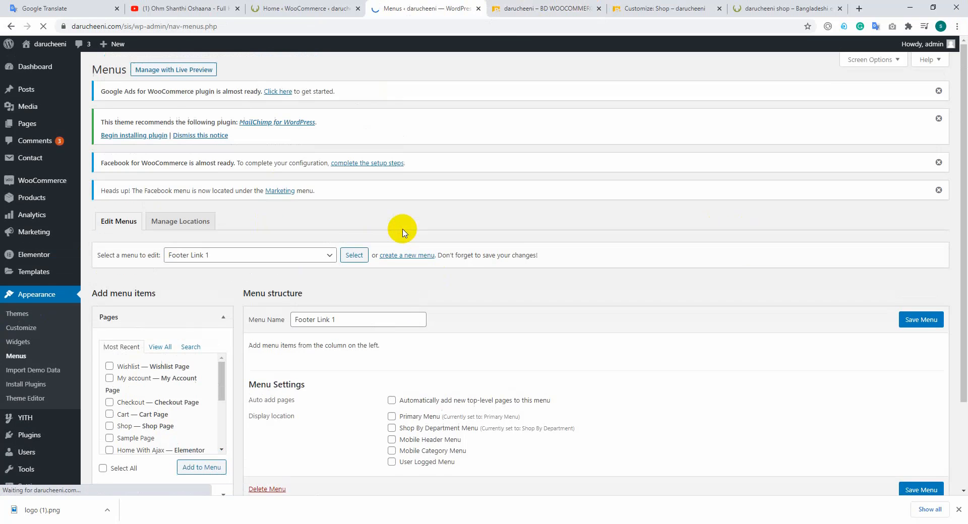
pyautogui.scroll(-2, 403, 232)
pyautogui.click(283, 152)
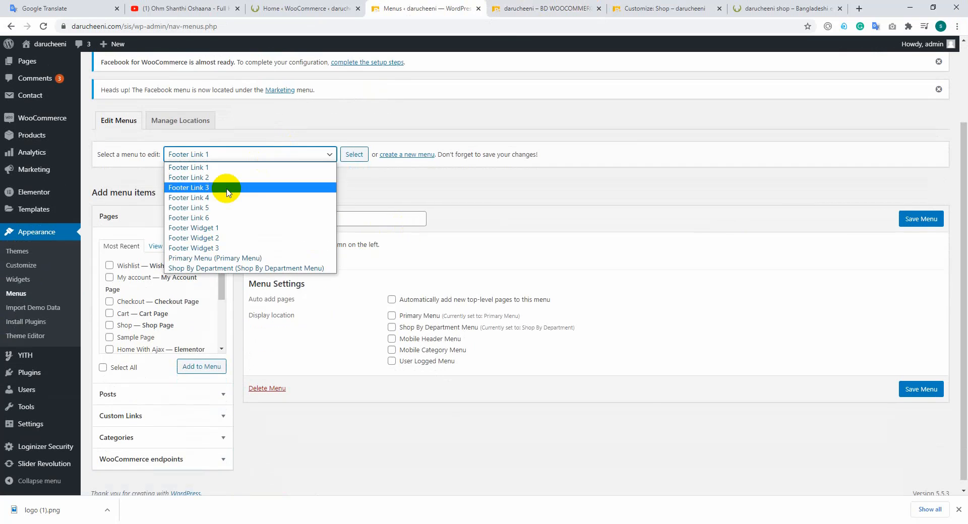
pyautogui.click(254, 258)
pyautogui.click(357, 159)
pyautogui.click(520, 5)
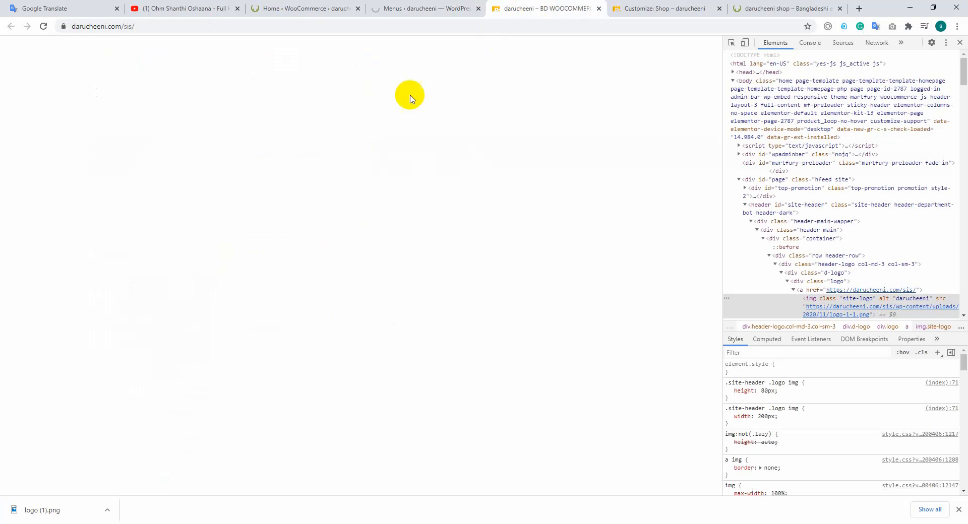
pyautogui.click(392, 6)
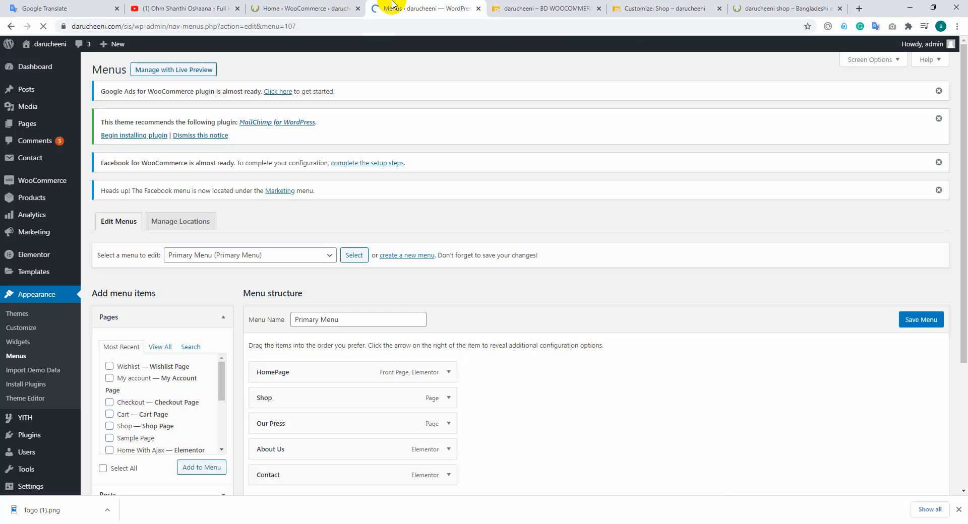
# Replace the existing Shop item in the Primary Menu with the WooCommerce Shop Page, placed directly after HomePage, and save the menu
pyautogui.scroll(-4, 232, 291)
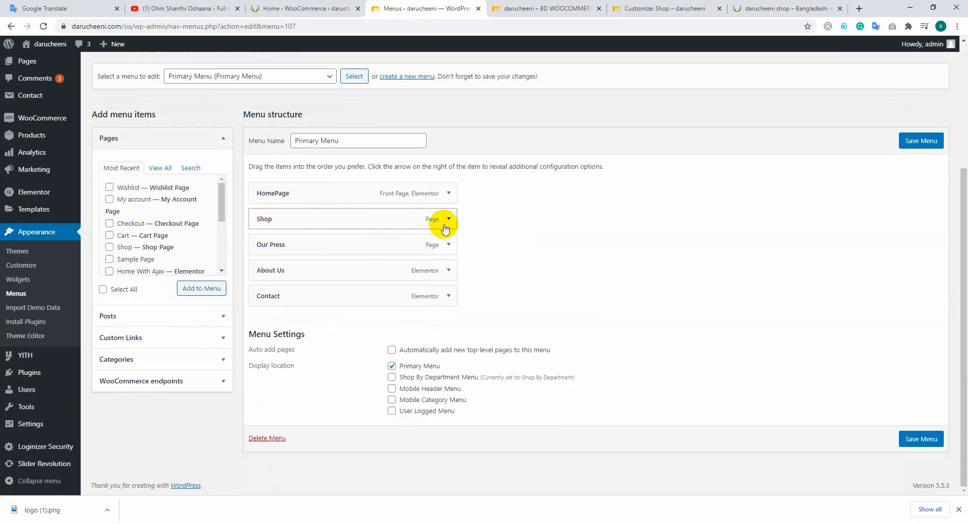
pyautogui.scroll(1, 443, 220)
pyautogui.click(448, 245)
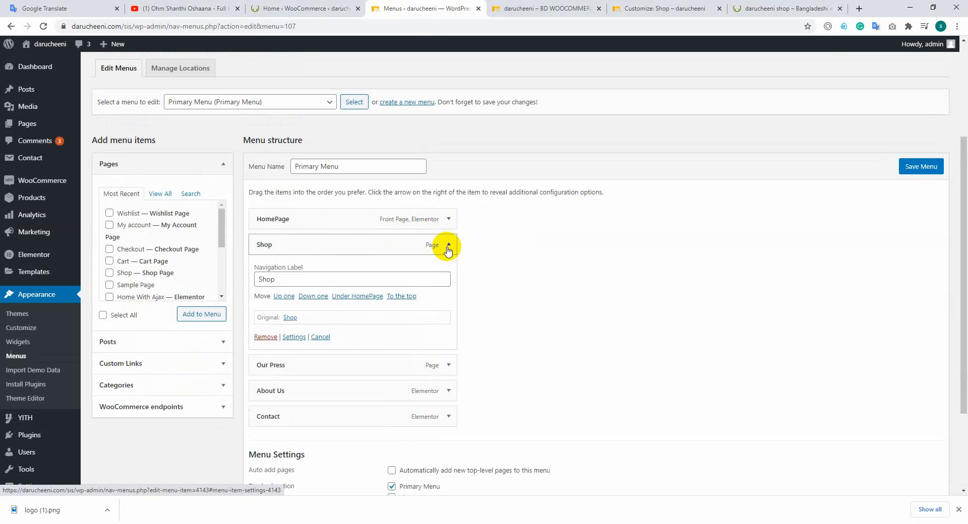
pyautogui.click(264, 337)
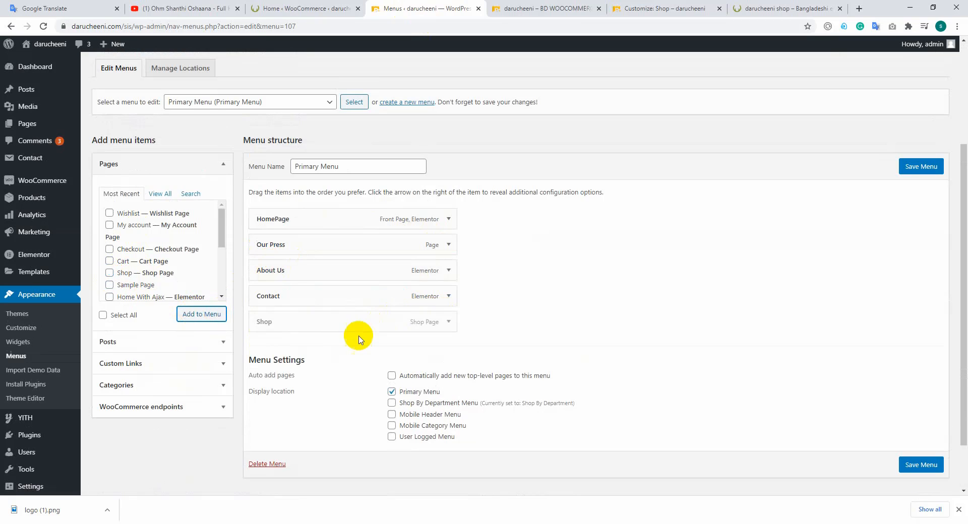
pyautogui.moveTo(330, 327); pyautogui.dragTo(324, 262)
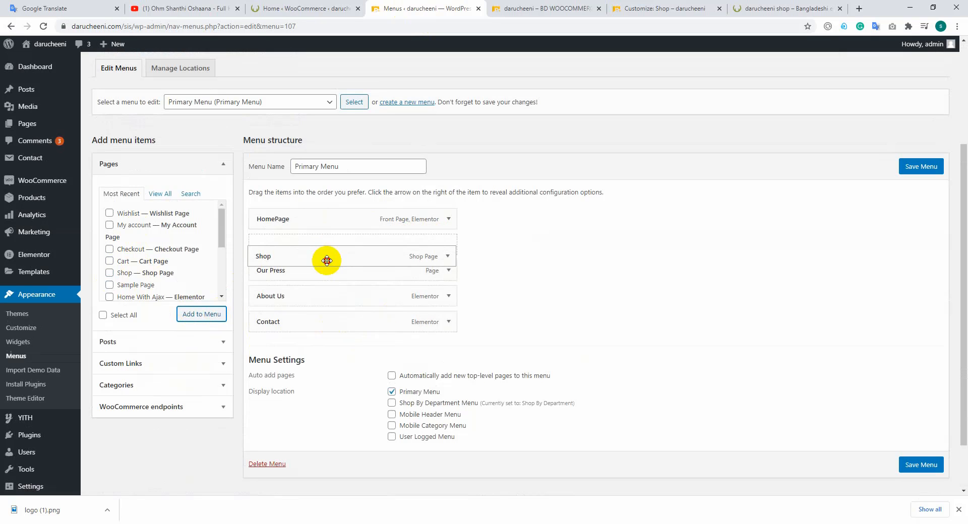
pyautogui.click(918, 164)
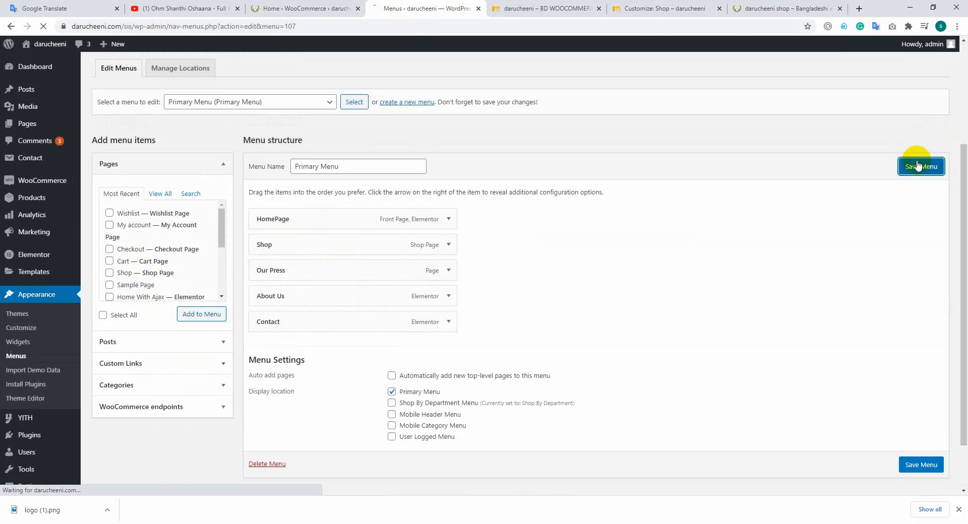
# Reload the customizer and check the product listing on the Shop page in the preview
pyautogui.click(550, 9)
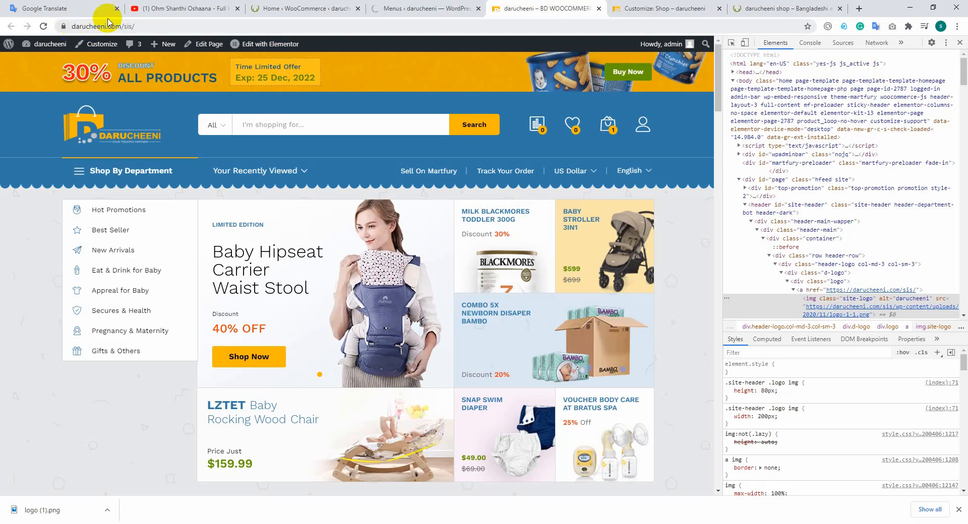
pyautogui.click(650, 8)
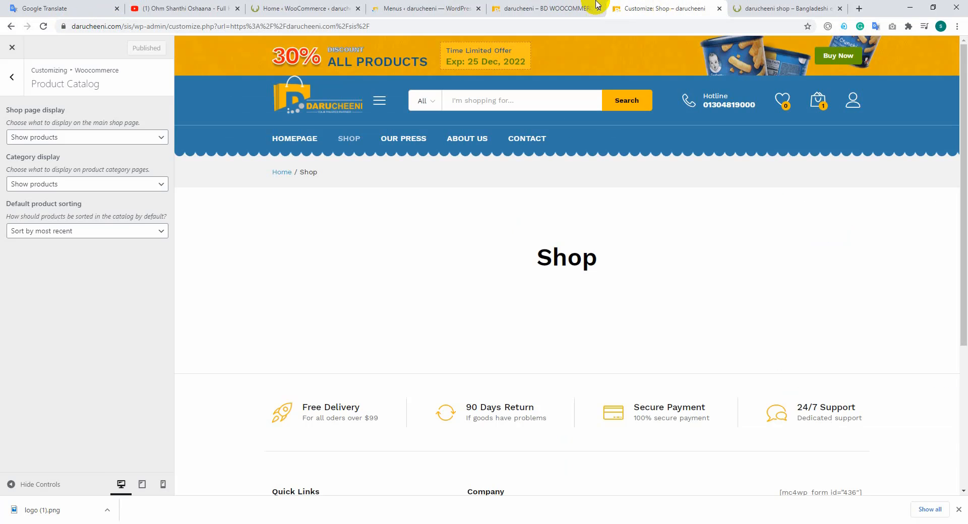
pyautogui.click(44, 27)
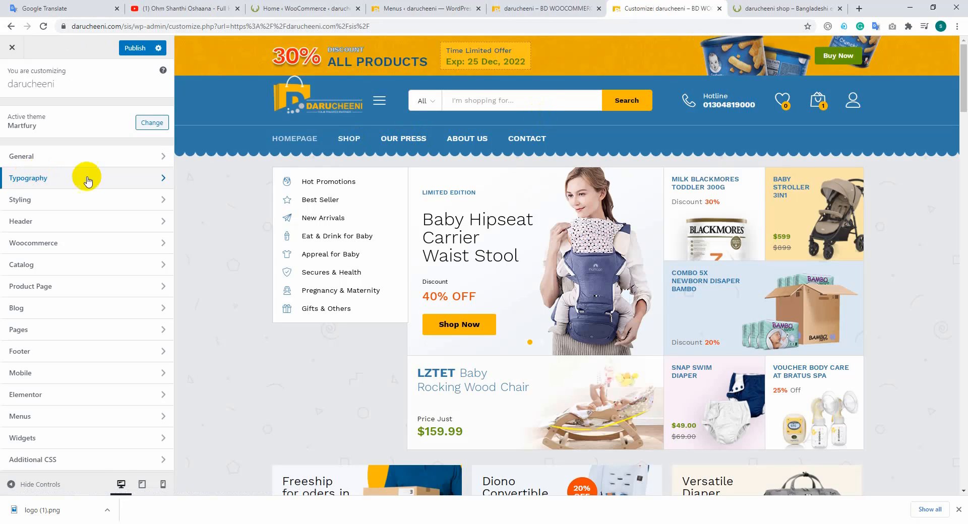
pyautogui.click(414, 137)
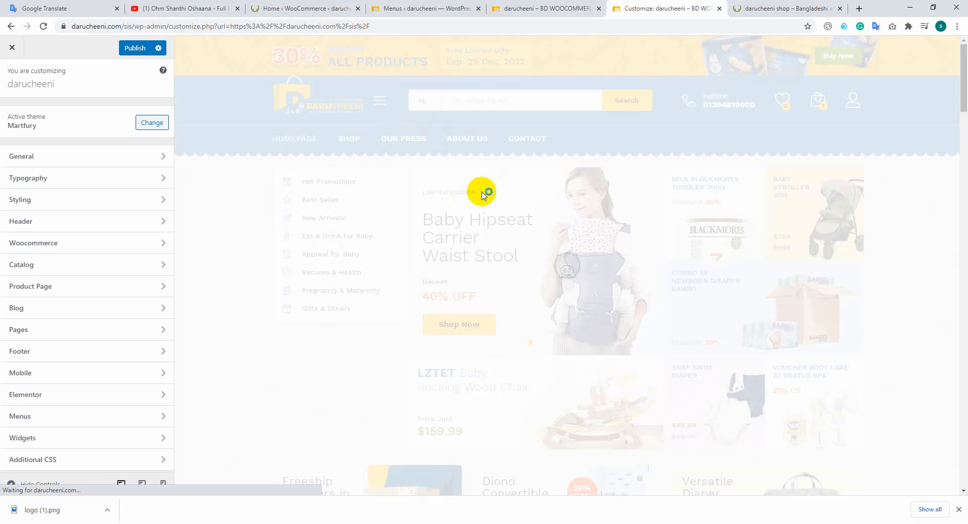
pyautogui.scroll(-5, 484, 195)
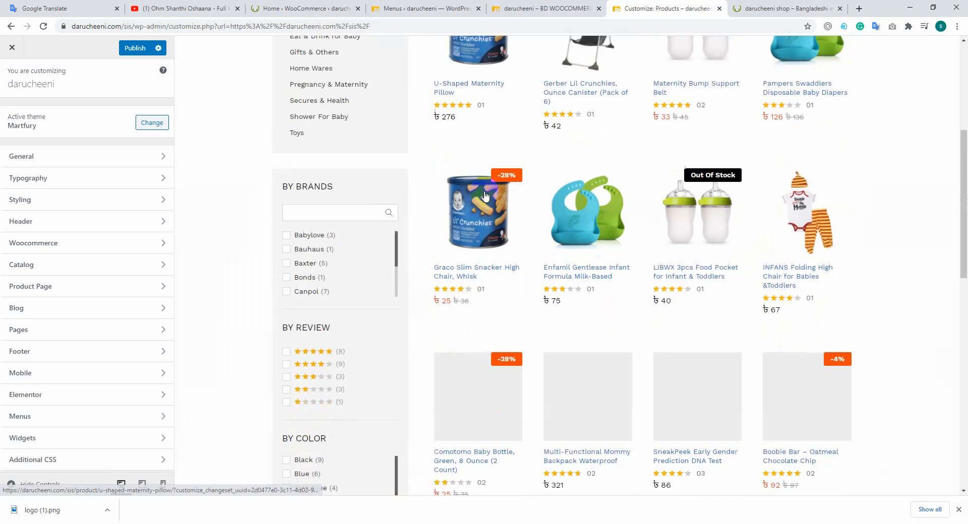
pyautogui.scroll(-2, 484, 190)
pyautogui.scroll(8, 504, 182)
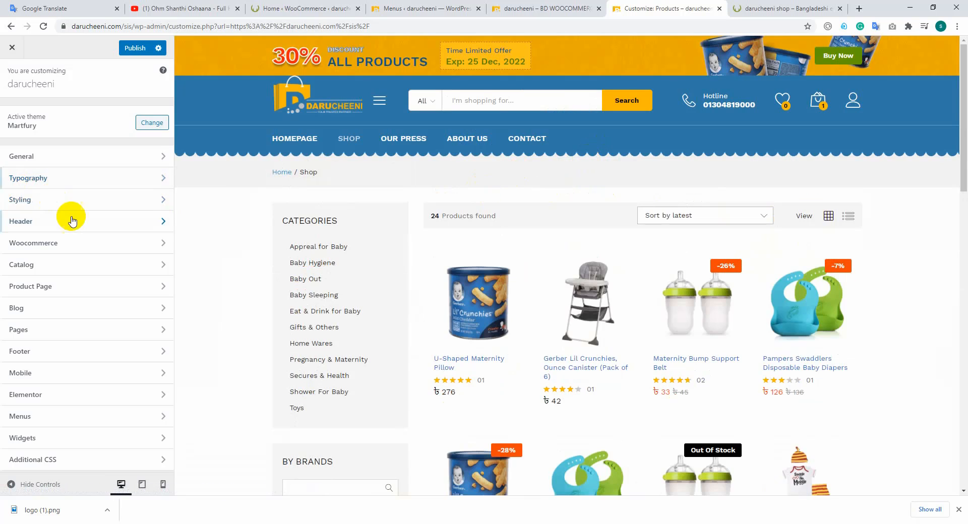
# Open the WooCommerce Product Catalog settings and examine the shop preview's product grid, category list and filters
pyautogui.click(82, 243)
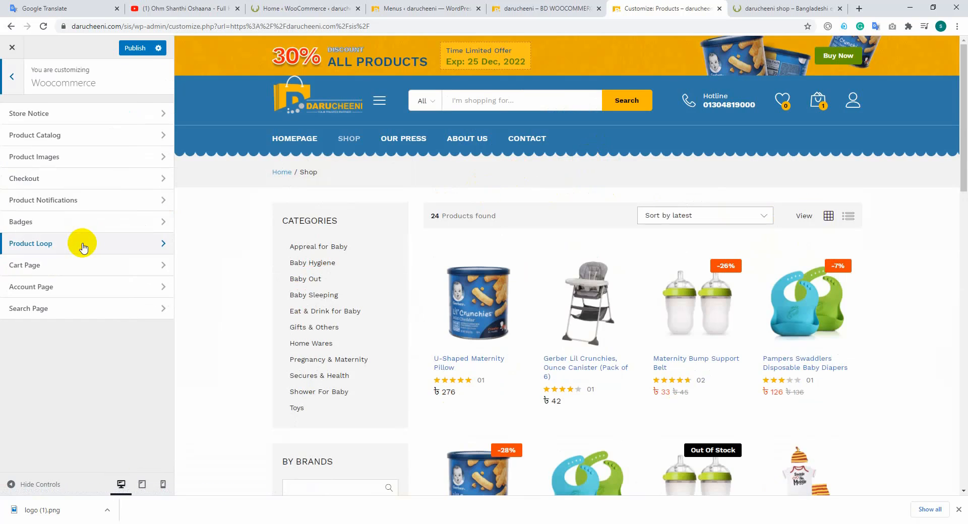
pyautogui.click(62, 136)
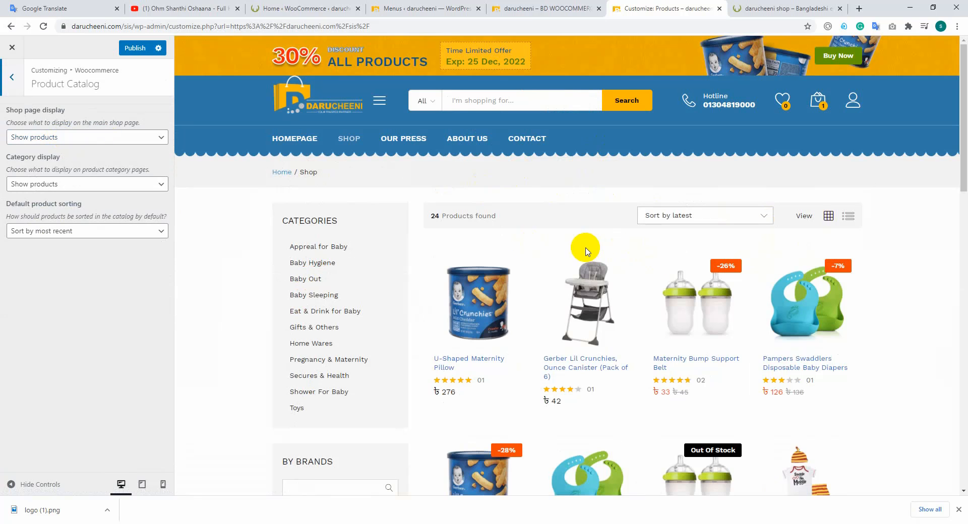
pyautogui.scroll(-7, 586, 250)
pyautogui.scroll(7, 583, 244)
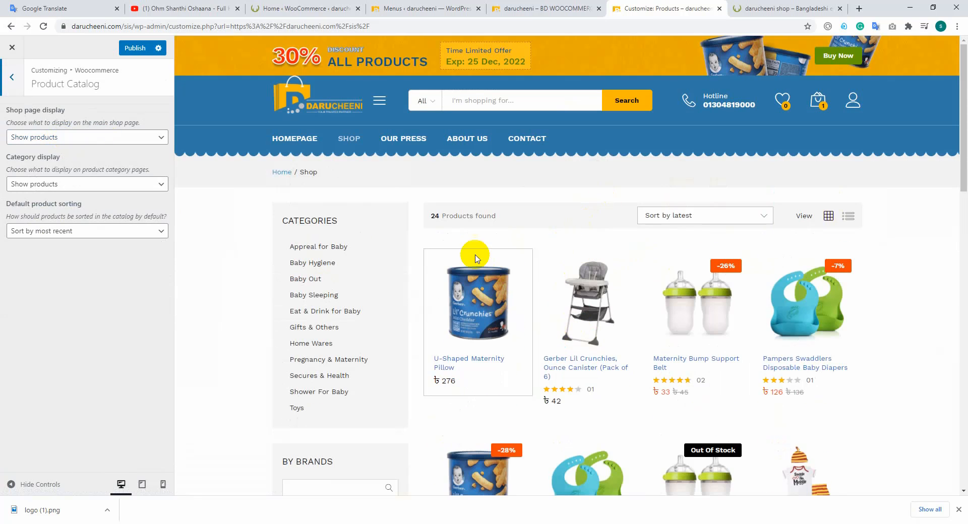
pyautogui.scroll(-1, 519, 264)
pyautogui.scroll(1, 503, 262)
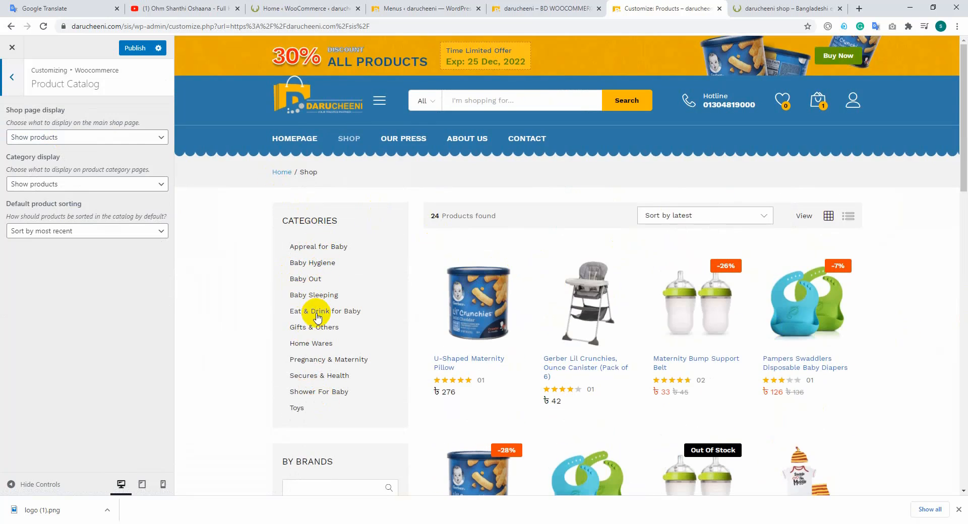
pyautogui.scroll(-2, 745, 124)
pyautogui.scroll(2, 687, 190)
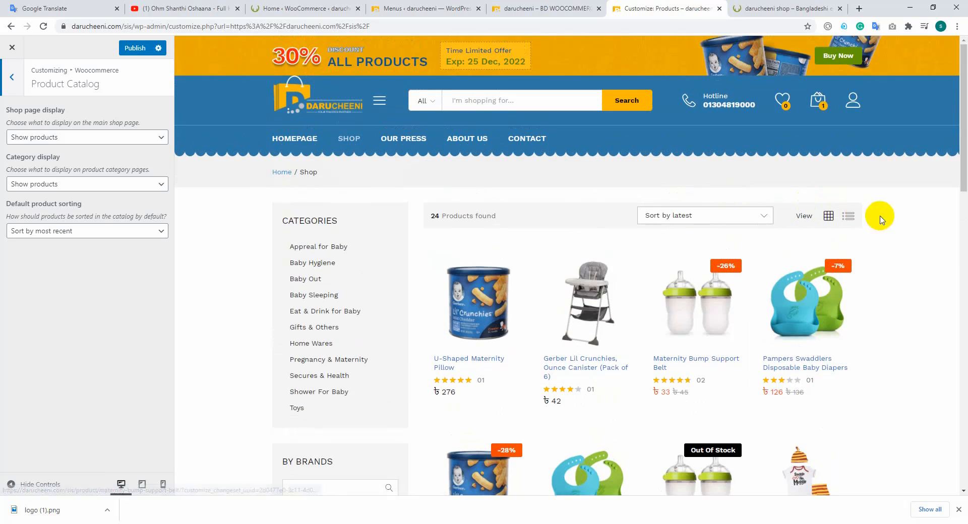
pyautogui.scroll(-3, 756, 259)
pyautogui.scroll(3, 756, 255)
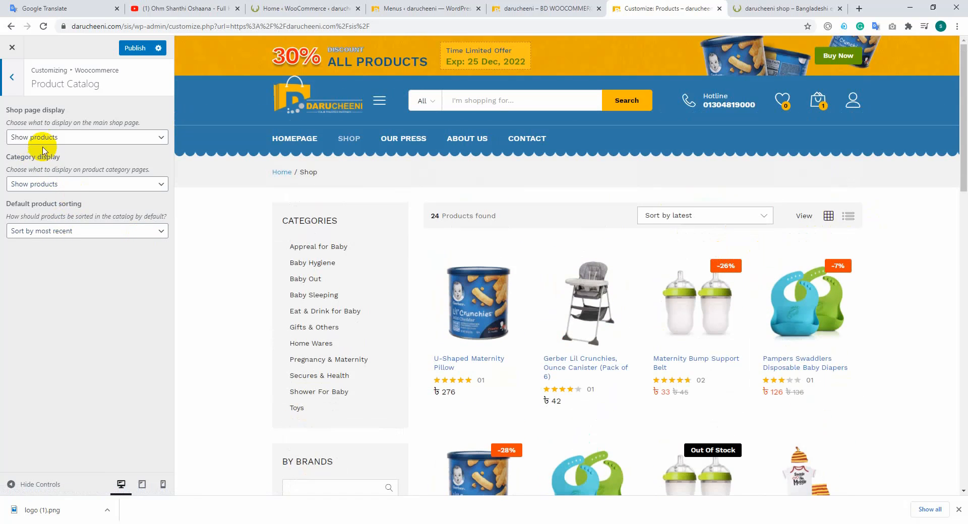
# Set the shop page display to Show categories and check the category grid in the shop preview
pyautogui.click(70, 138)
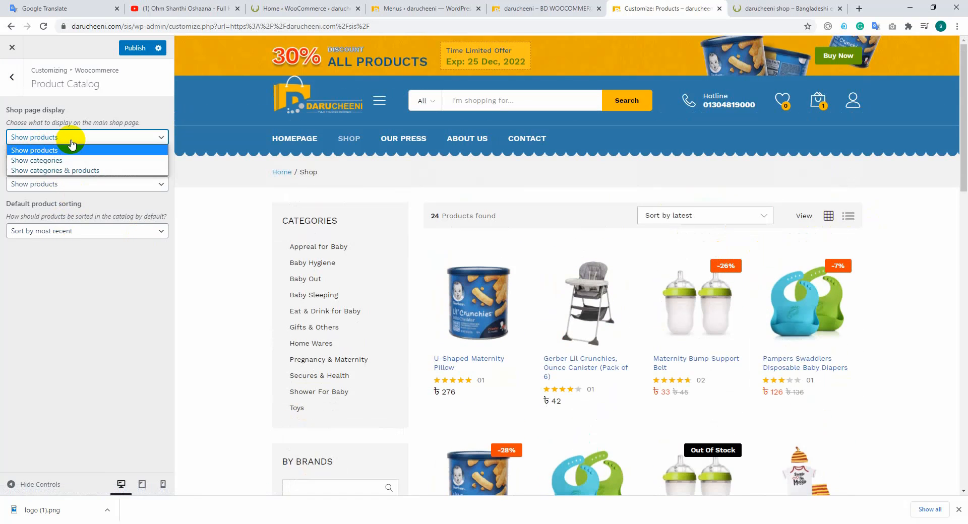
pyautogui.click(57, 161)
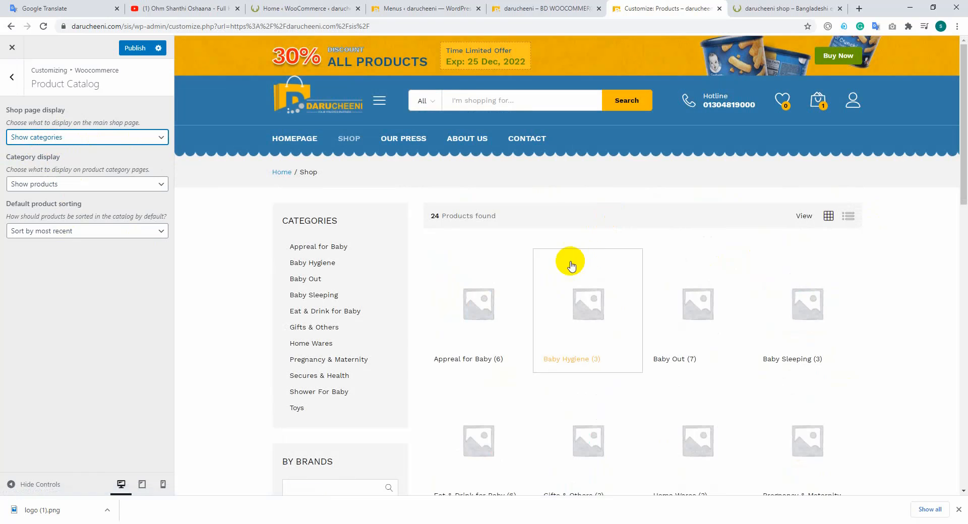
pyautogui.scroll(-9, 571, 259)
pyautogui.scroll(3, 568, 257)
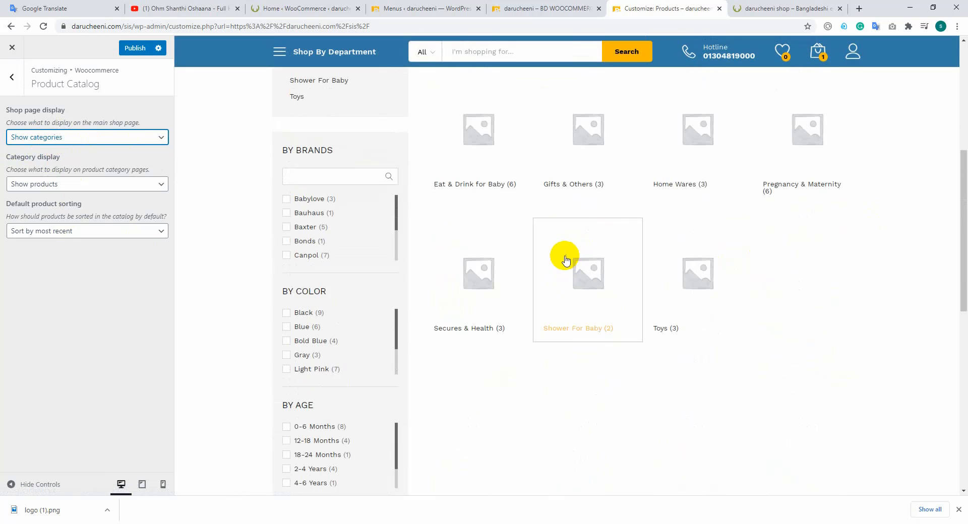
pyautogui.scroll(6, 596, 282)
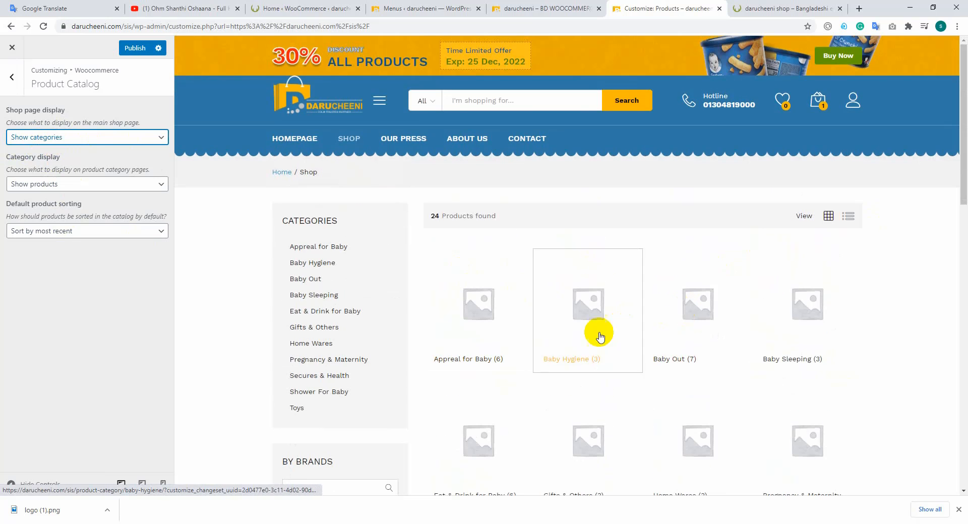
pyautogui.scroll(-1, 592, 305)
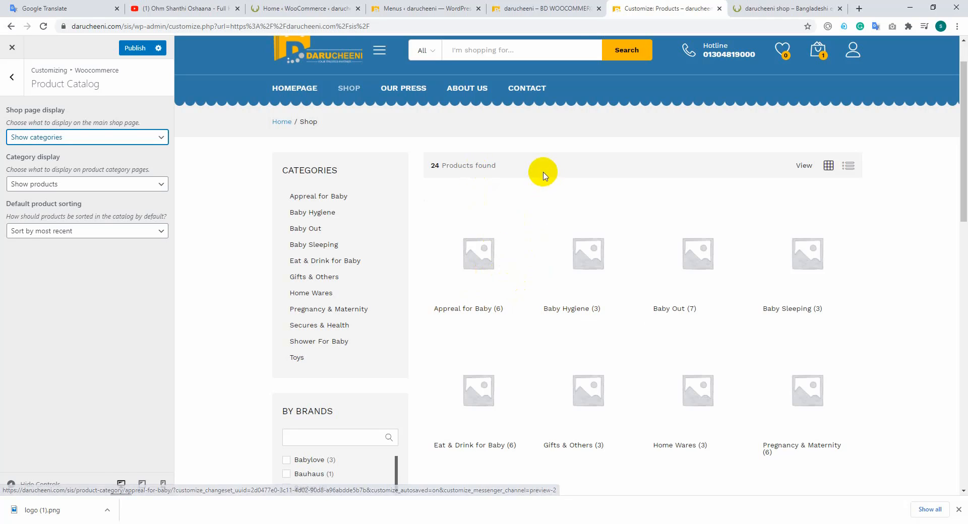
# Switch to the WordPress admin and open the product categories page
pyautogui.click(554, 7)
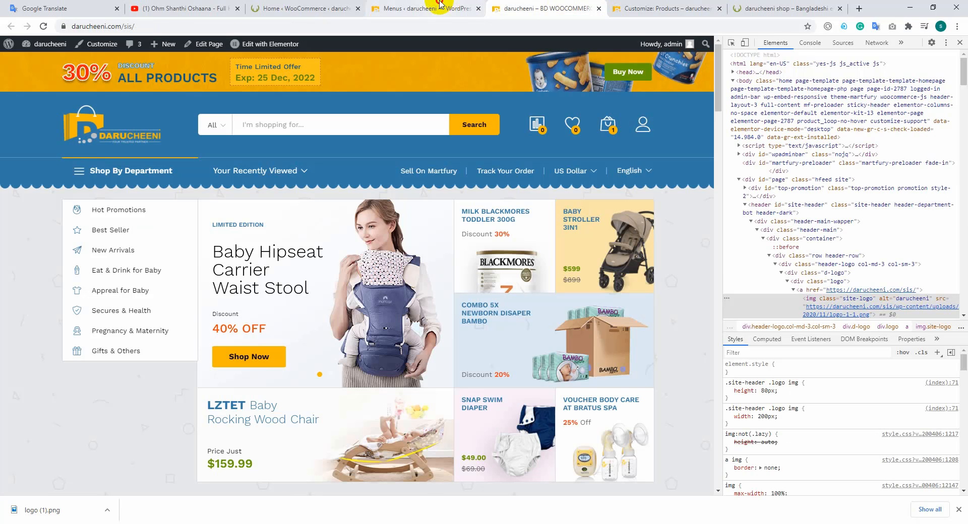
pyautogui.click(444, 8)
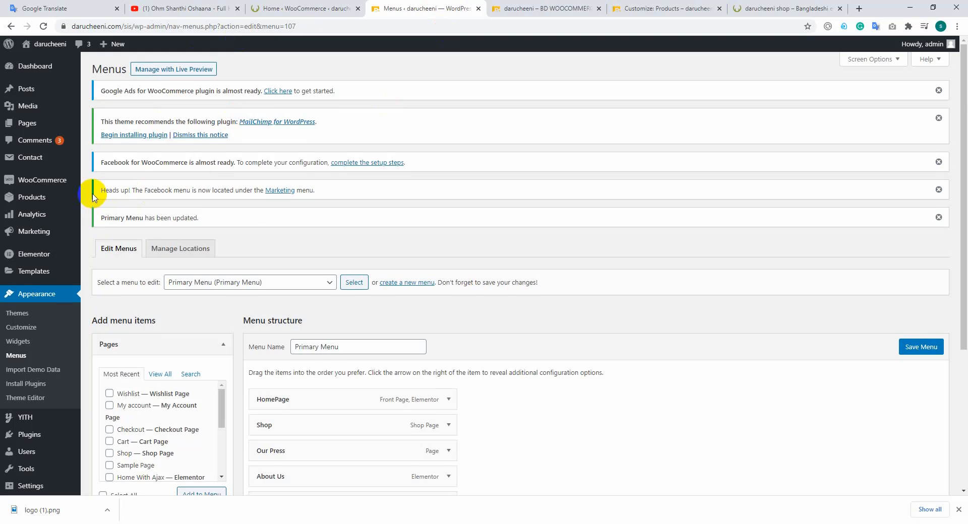
pyautogui.scroll(-2, 81, 192)
pyautogui.moveTo(16, 135)
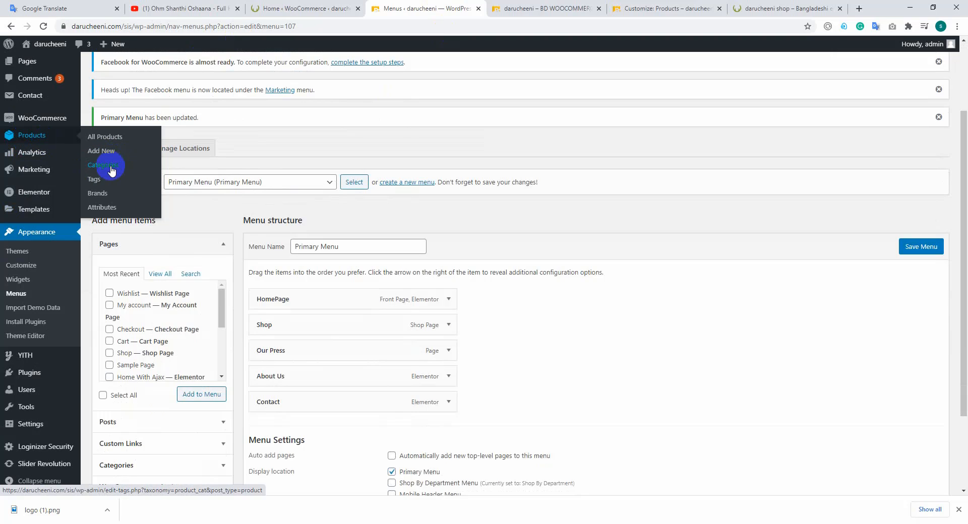
pyautogui.click(108, 170)
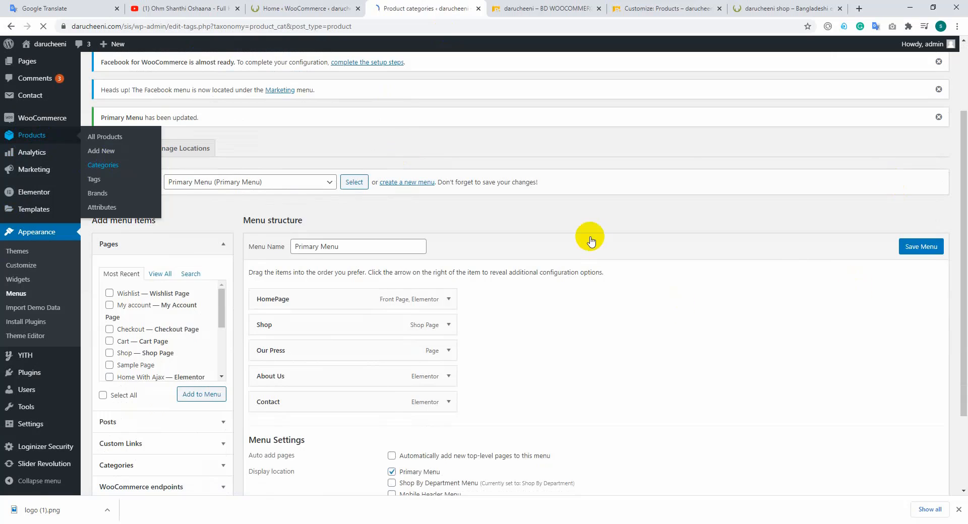
# Look through the product category list for missing images and open the Appreal for Baby category for editing
pyautogui.scroll(-2, 496, 274)
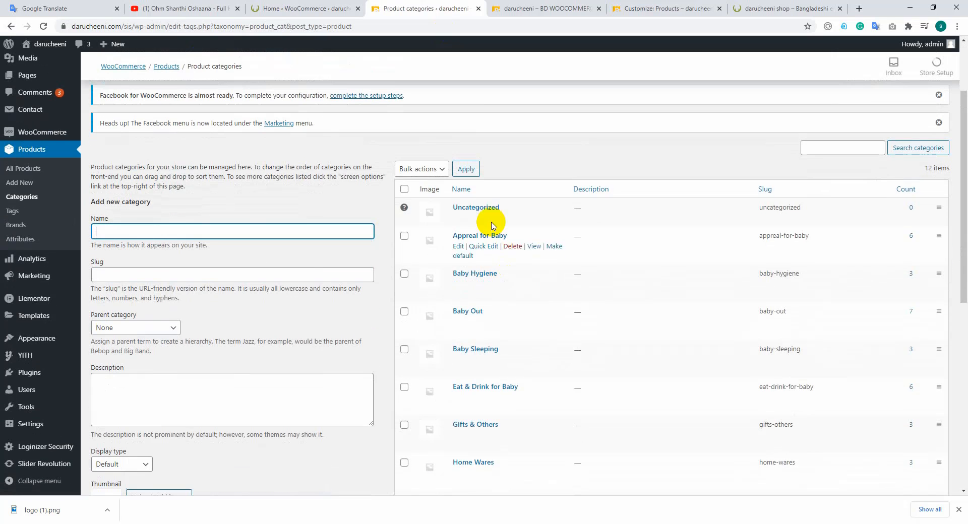
pyautogui.scroll(-2, 497, 368)
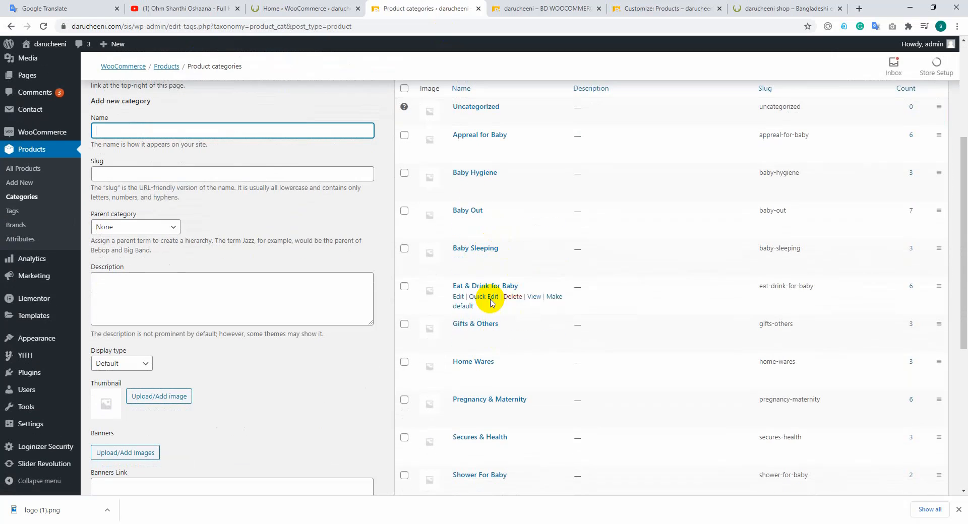
pyautogui.scroll(-5, 492, 281)
pyautogui.scroll(3, 485, 278)
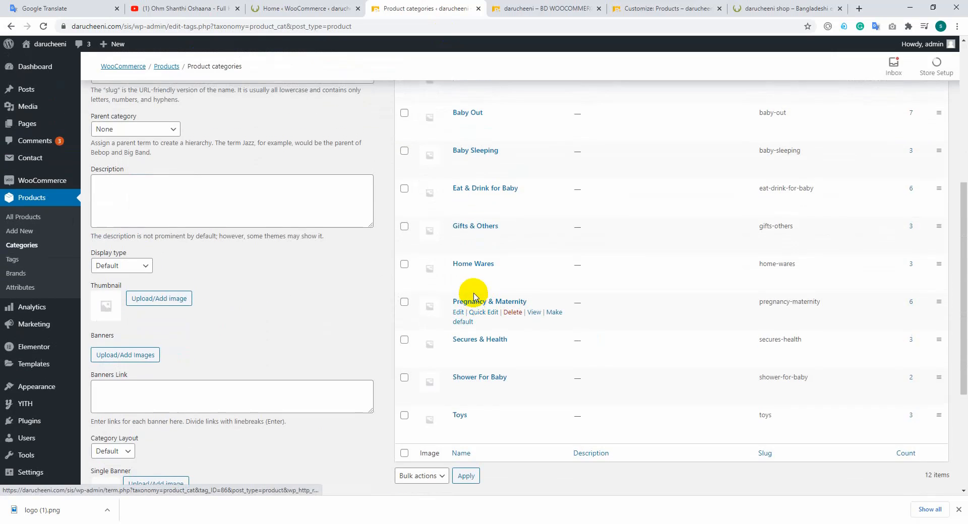
pyautogui.scroll(1, 469, 303)
pyautogui.scroll(2, 458, 247)
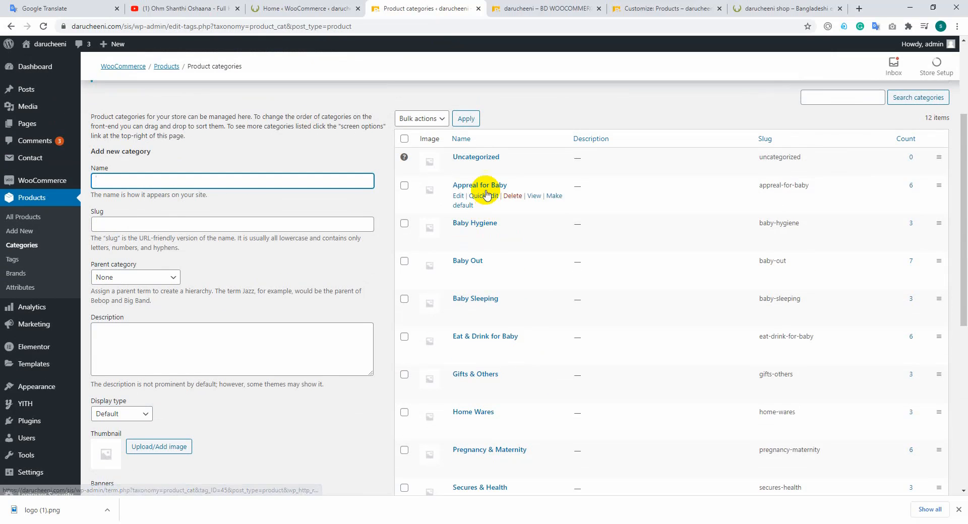
pyautogui.click(459, 197)
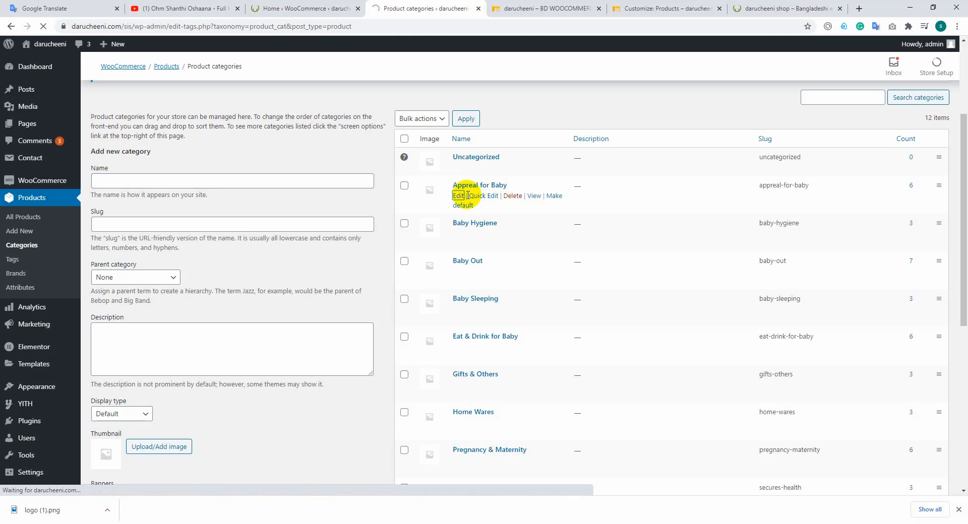
# Try to set the Appreal for Baby category's single banner to the 12a.jpg bibs image and update the category
pyautogui.scroll(-5, 279, 311)
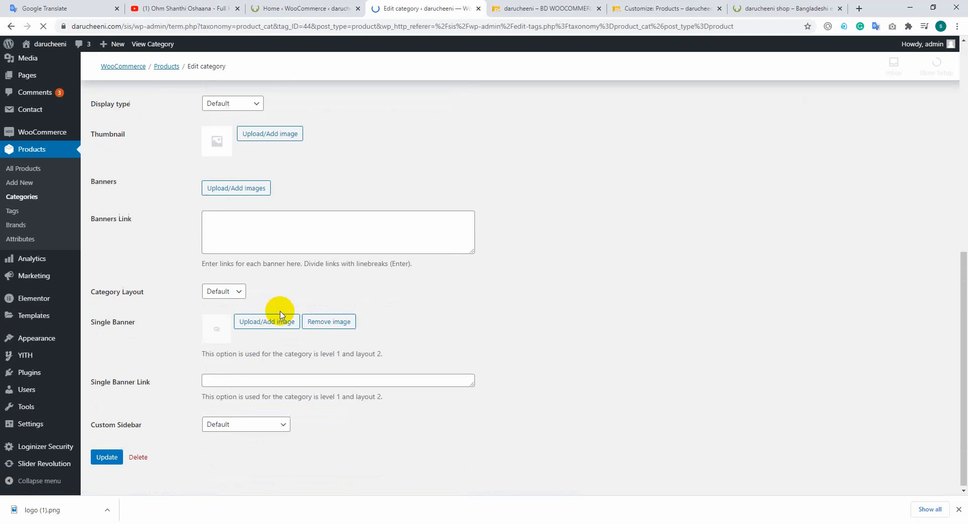
pyautogui.scroll(1, 282, 316)
pyautogui.scroll(-1, 280, 317)
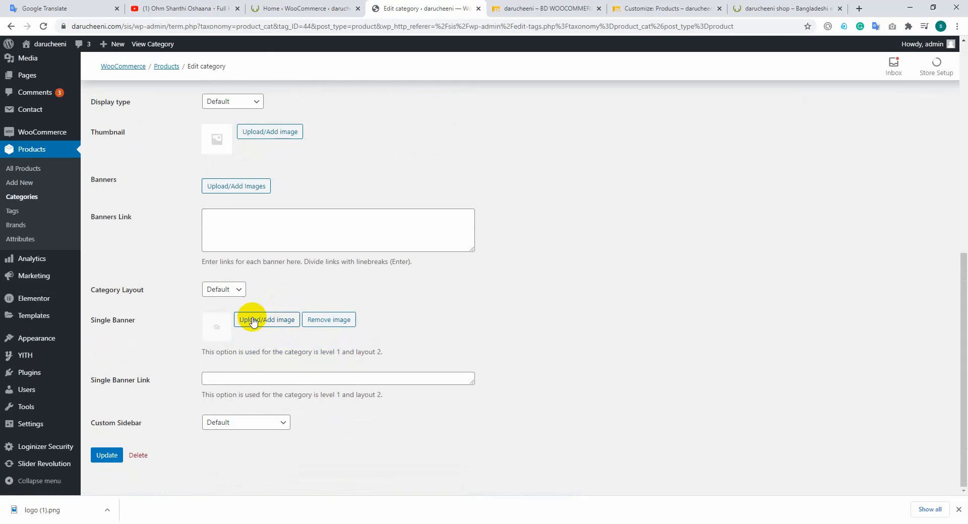
pyautogui.click(253, 321)
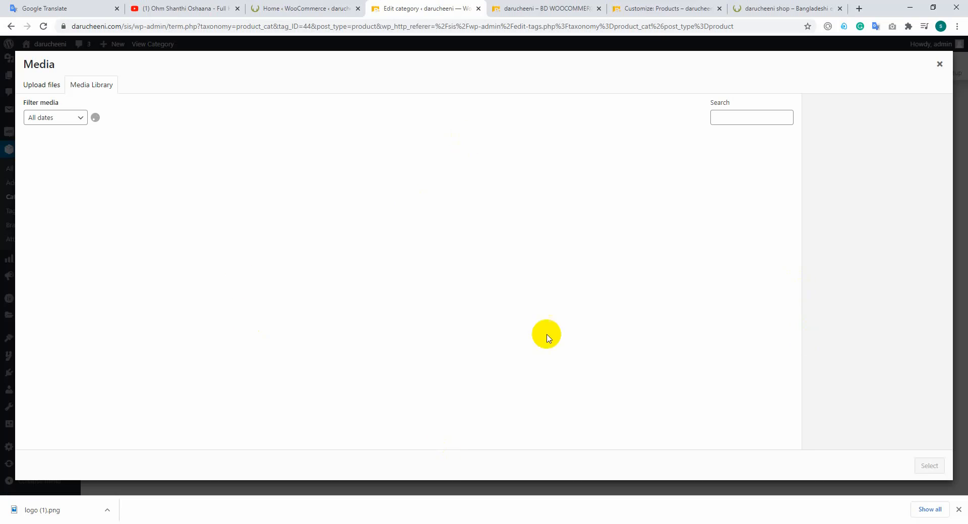
pyautogui.click(64, 321)
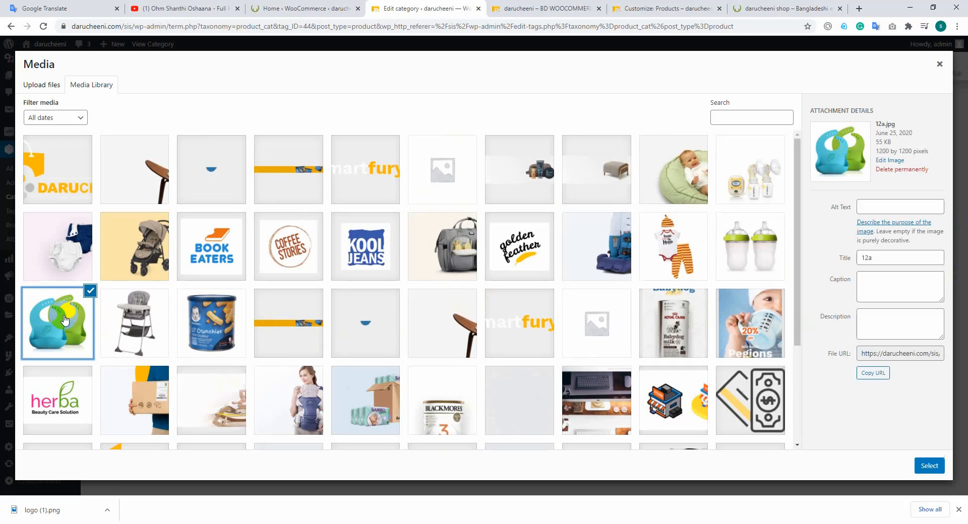
pyautogui.click(929, 465)
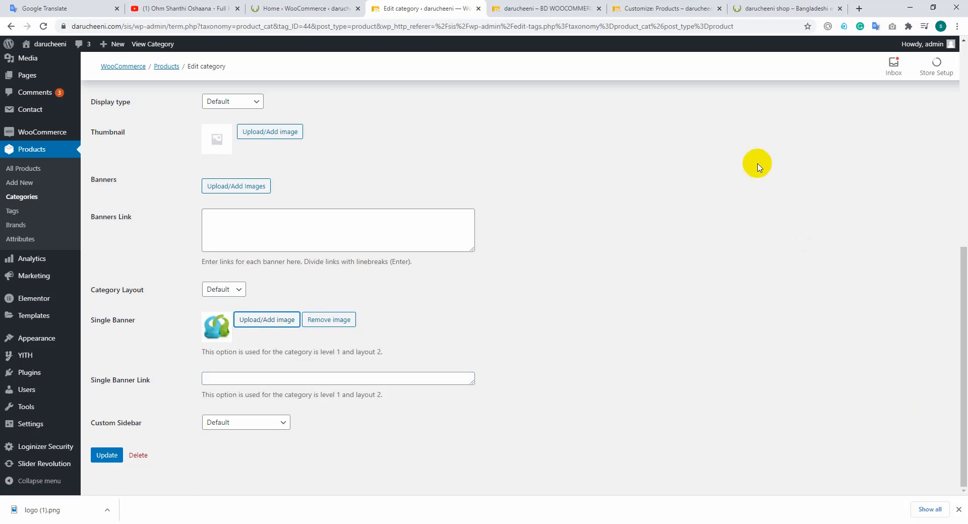
pyautogui.click(257, 378)
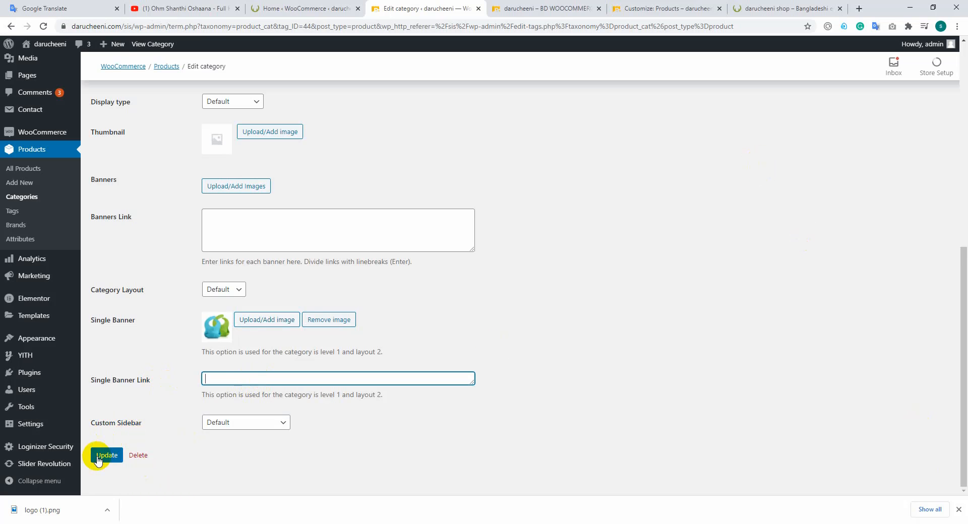
pyautogui.click(106, 455)
pyautogui.scroll(3, 215, 271)
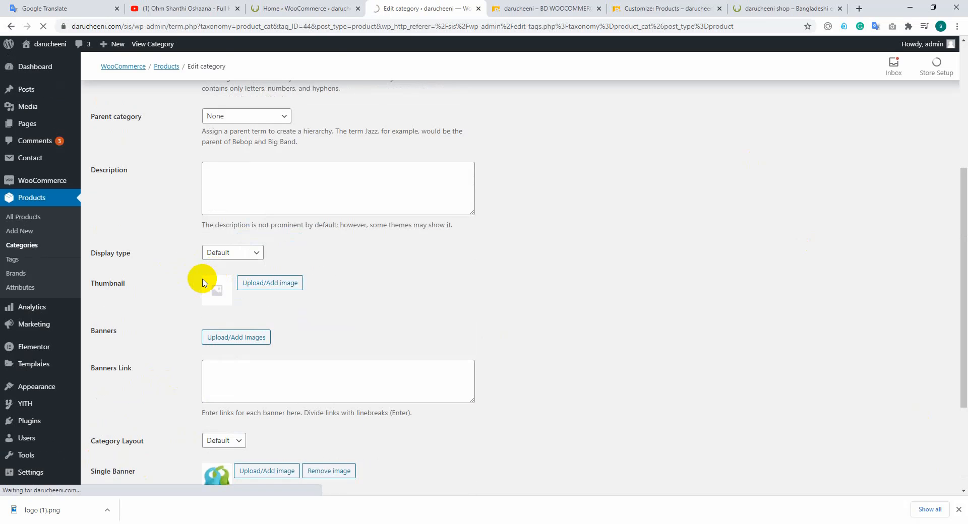
# Set the Appreal for Baby category's thumbnail to the 12a.jpg bibs image from the media library
pyautogui.scroll(-2, 282, 274)
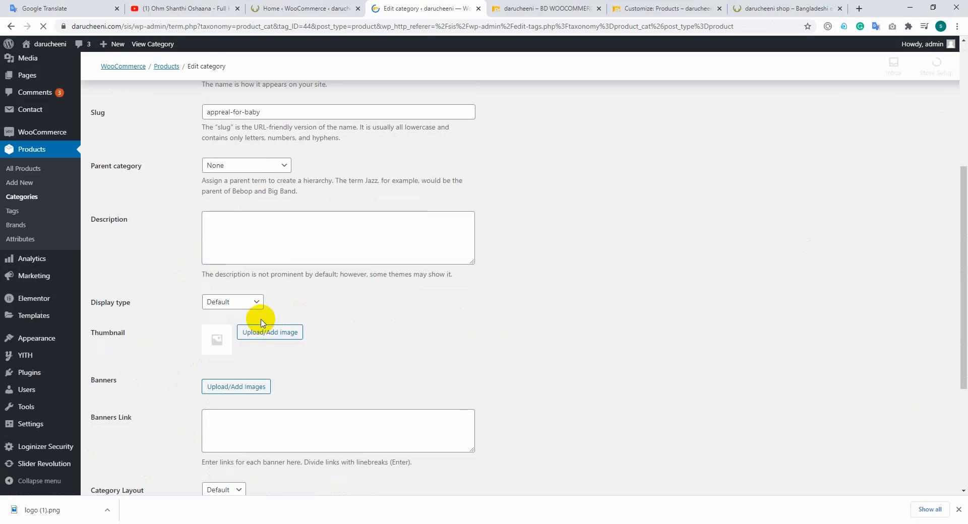
pyautogui.scroll(-4, 261, 321)
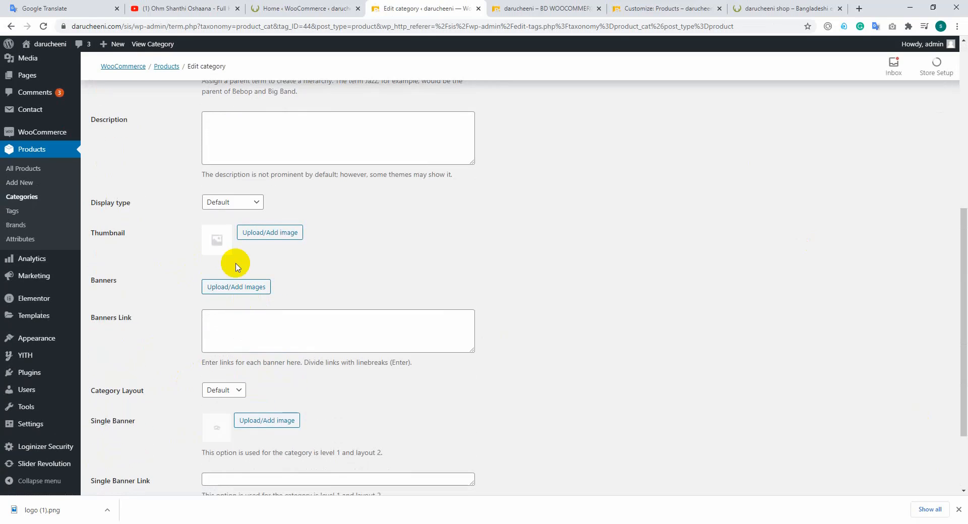
pyautogui.click(273, 233)
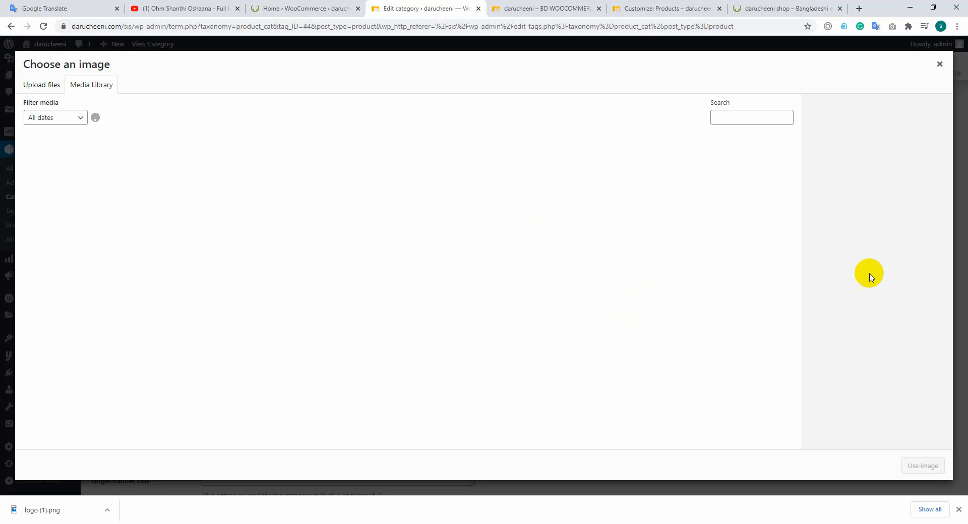
pyautogui.click(88, 322)
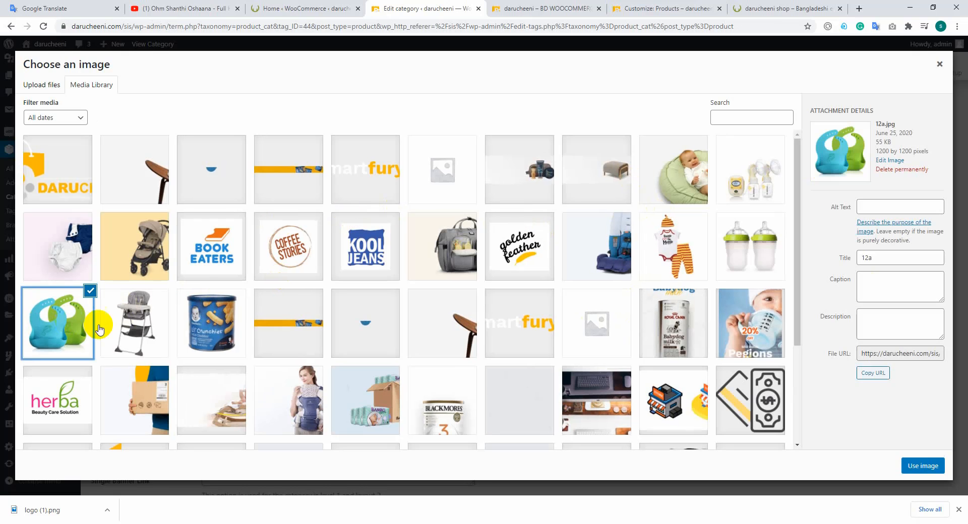
pyautogui.click(922, 466)
pyautogui.scroll(-2, 291, 321)
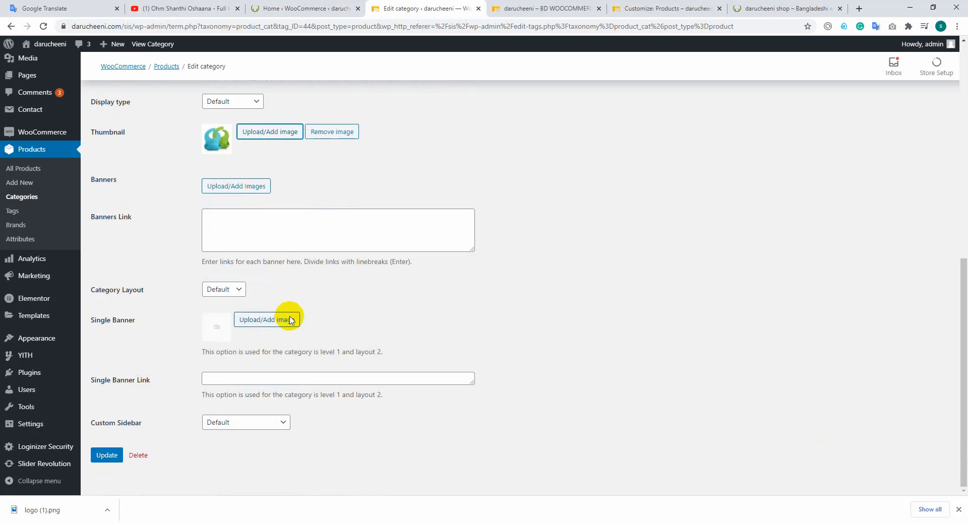
# Set the category's single banner to the pink-background diaper image from the media library and update the category
pyautogui.click(254, 319)
pyautogui.scroll(-3, 255, 317)
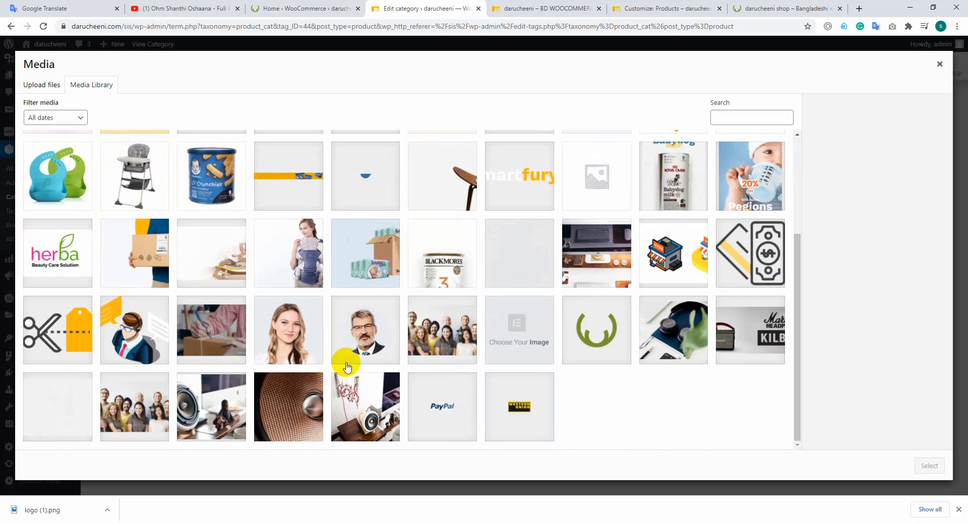
pyautogui.click(276, 407)
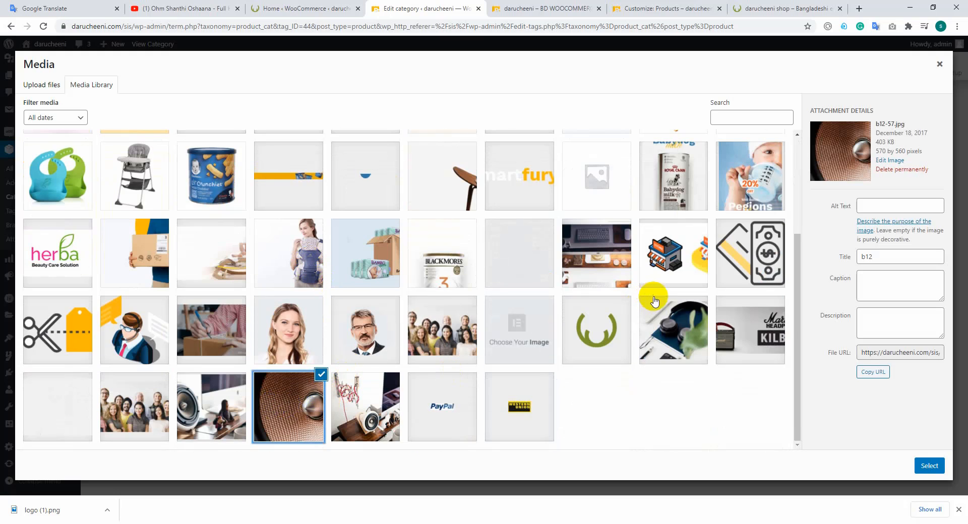
pyautogui.click(690, 265)
pyautogui.scroll(3, 690, 265)
pyautogui.click(148, 247)
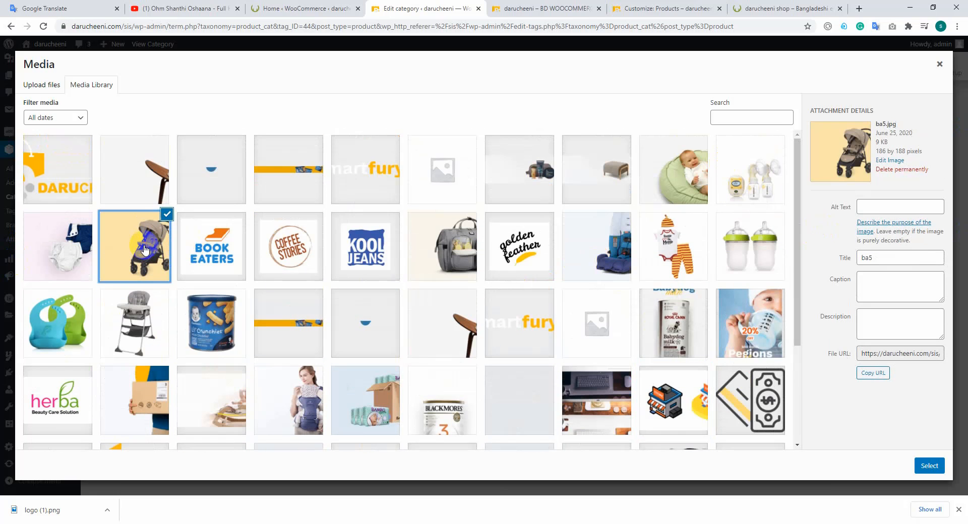
pyautogui.click(78, 259)
pyautogui.click(915, 467)
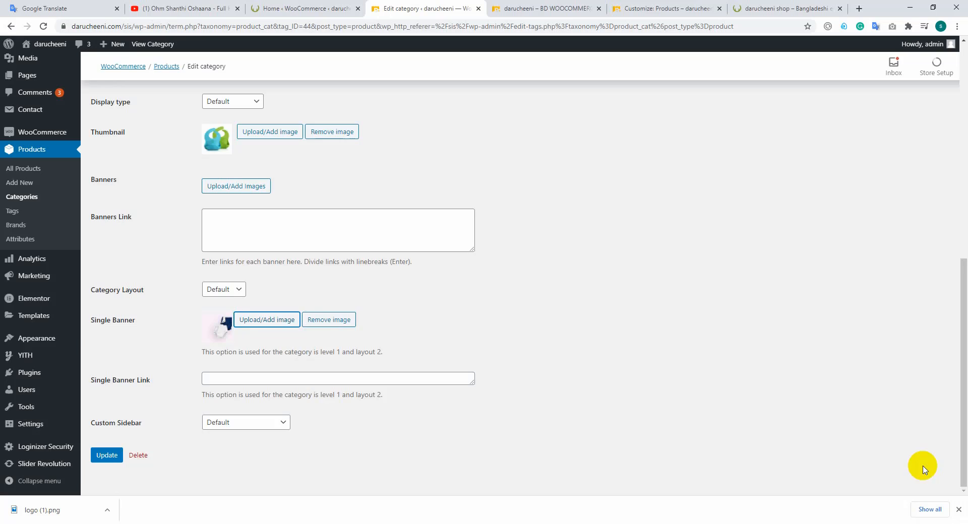
pyautogui.click(107, 455)
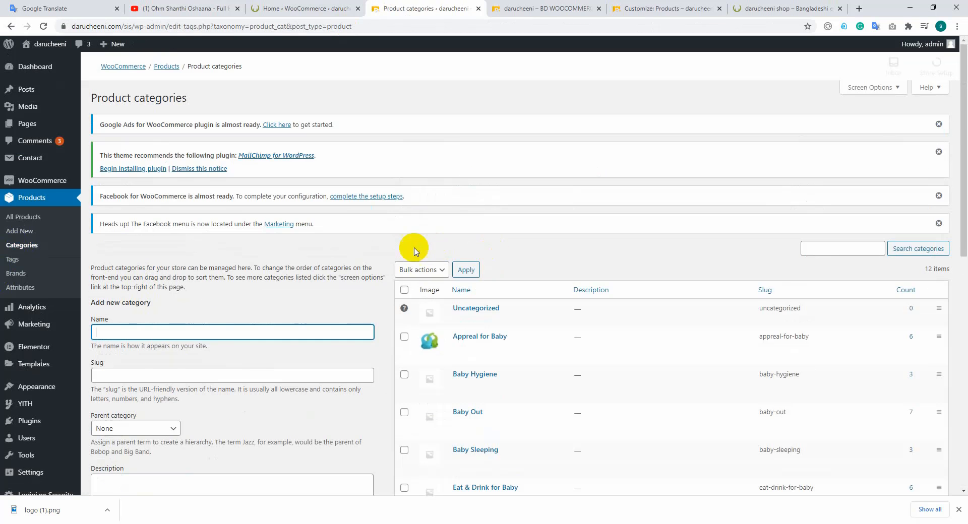
# Return to the theme customizer and reload it, accepting that unsaved changes may be lost
pyautogui.scroll(-3, 416, 253)
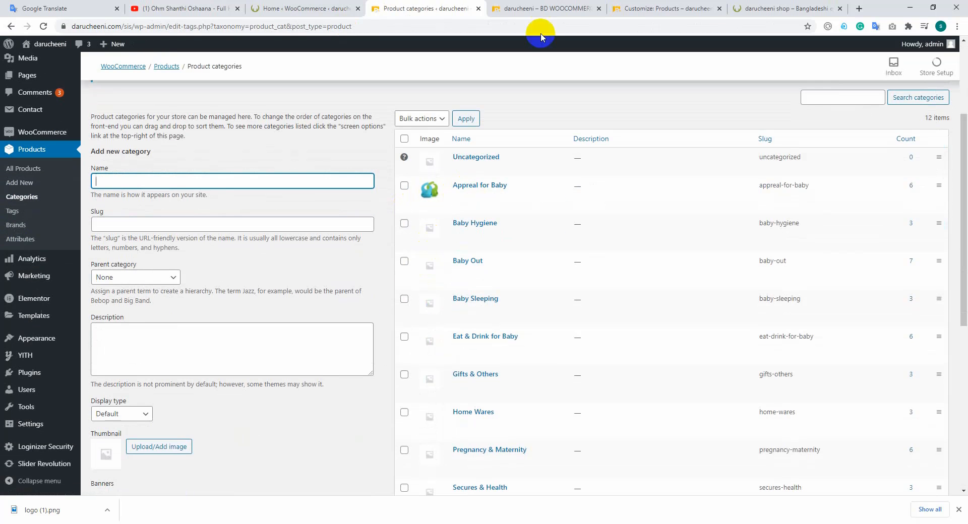
pyautogui.click(560, 8)
pyautogui.click(655, 8)
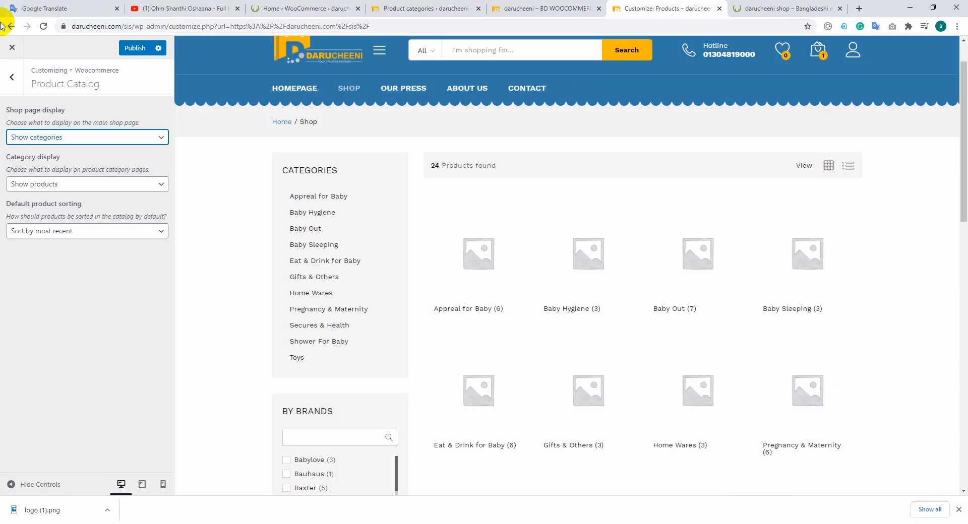
pyautogui.click(44, 26)
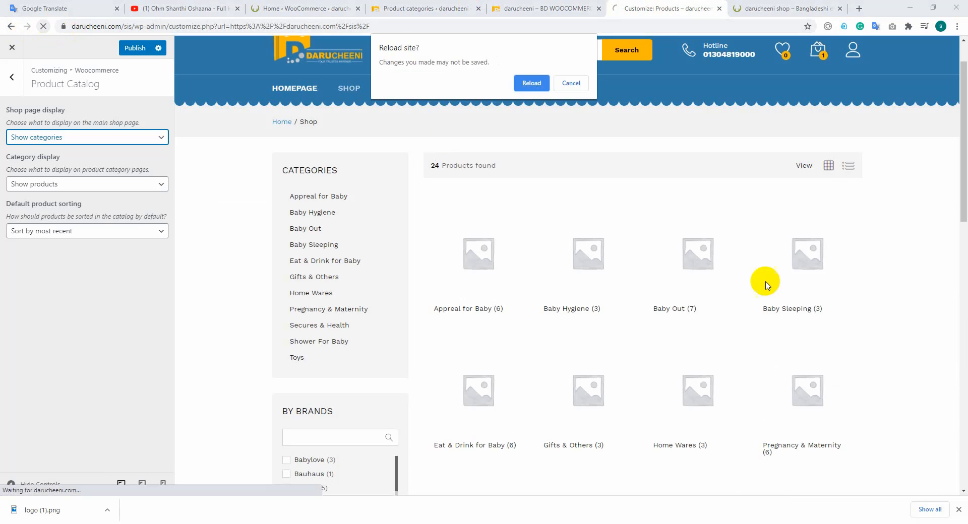
pyautogui.click(529, 84)
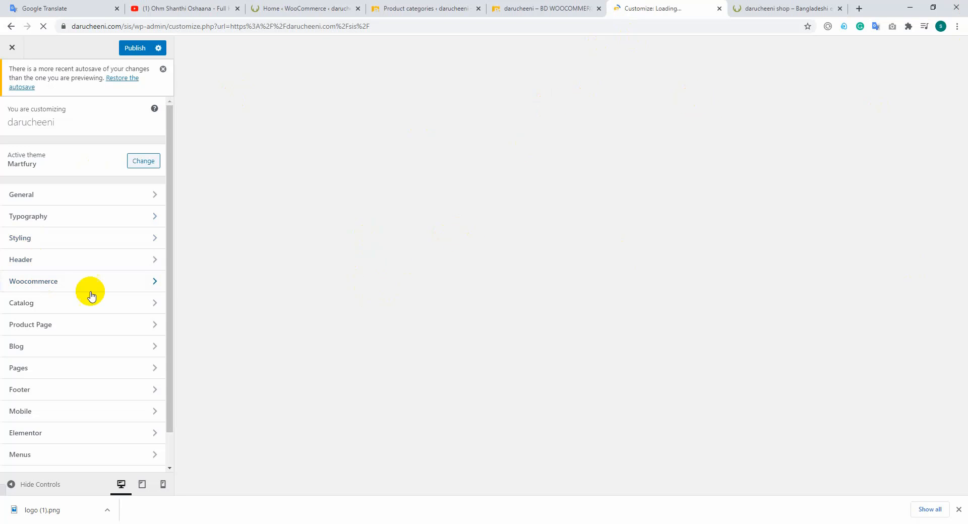
# Open the WooCommerce product catalog settings, set the shop page display to Show categories and review the category grid
pyautogui.click(48, 285)
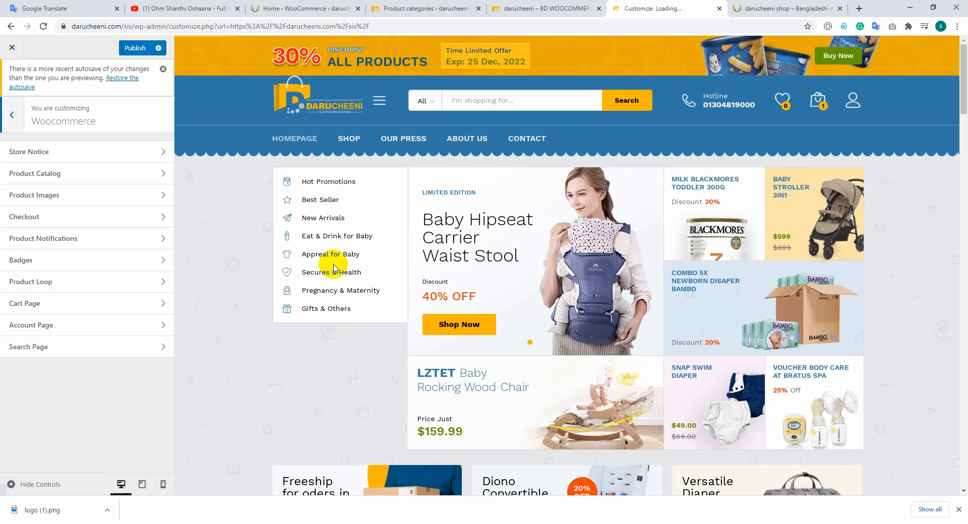
pyautogui.click(60, 174)
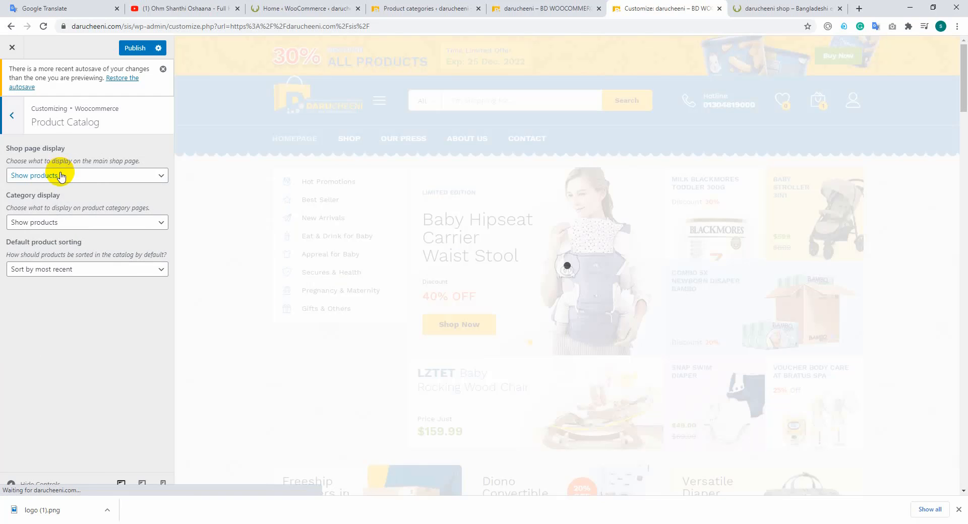
pyautogui.click(55, 175)
pyautogui.click(44, 197)
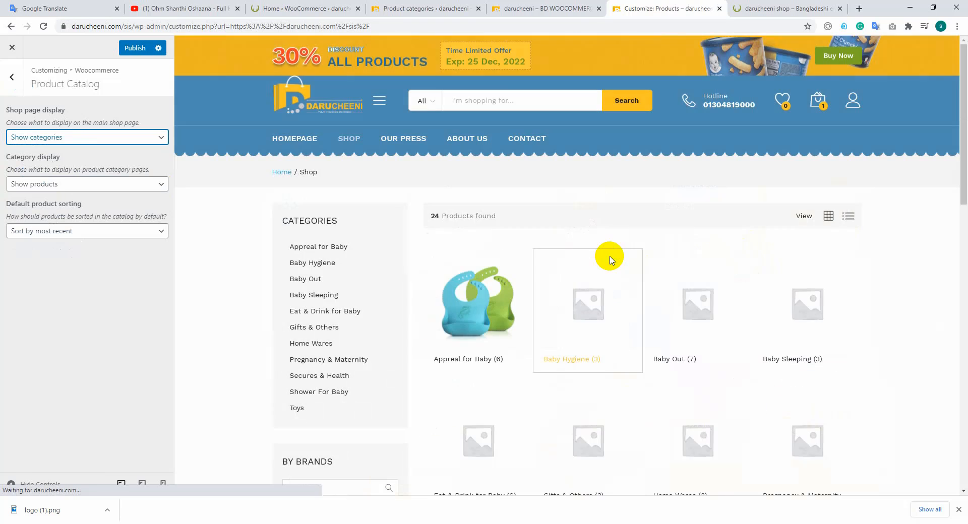
pyautogui.scroll(-1, 464, 248)
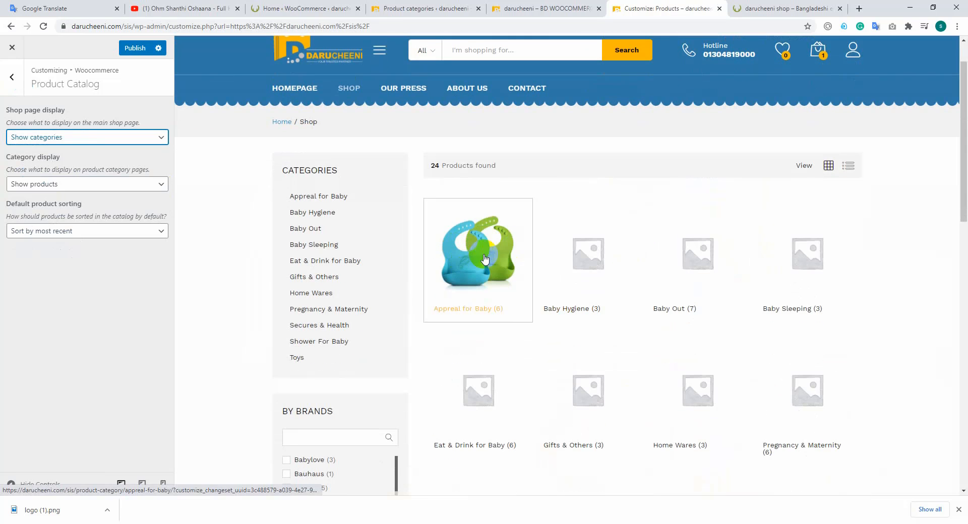
pyautogui.scroll(-2, 507, 178)
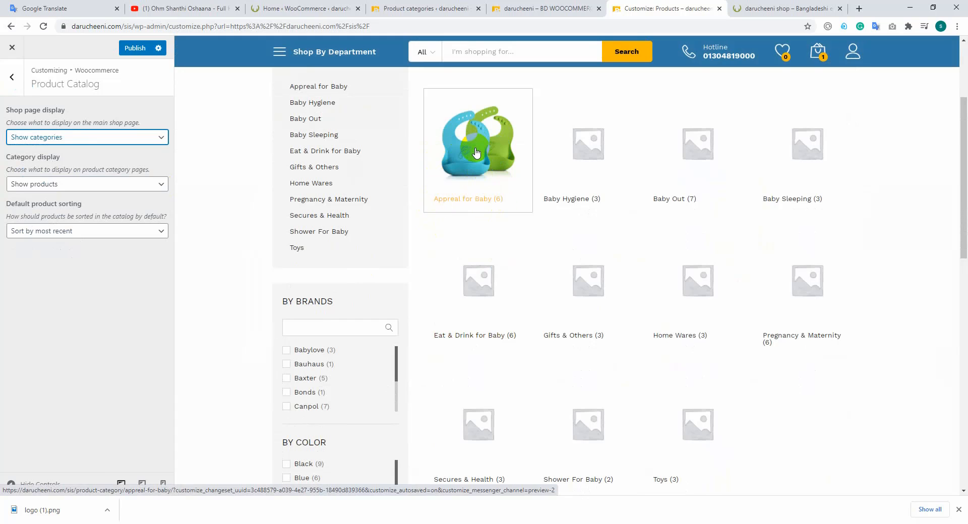
# Open the Appreal for Baby category in the shop preview and look through its product listing
pyautogui.click(473, 195)
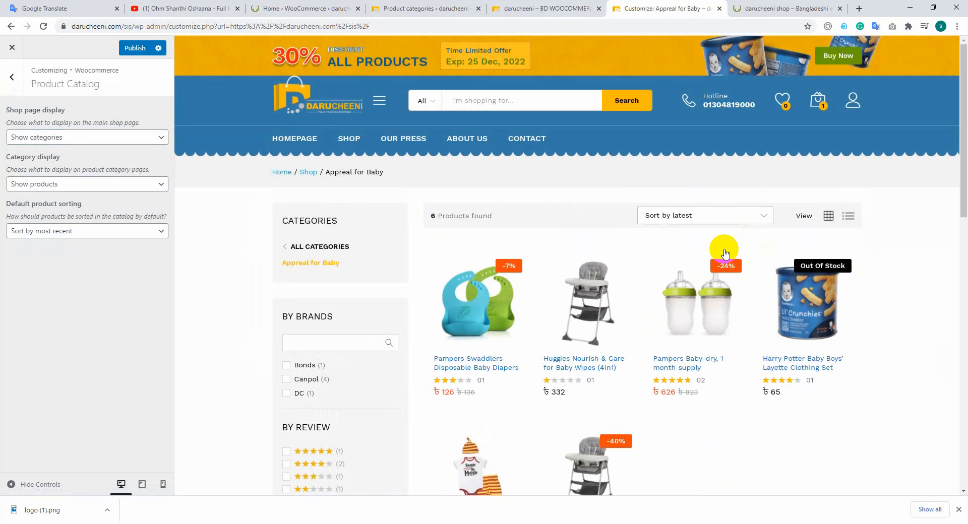
pyautogui.scroll(-1, 557, 300)
pyautogui.scroll(-1, 557, 302)
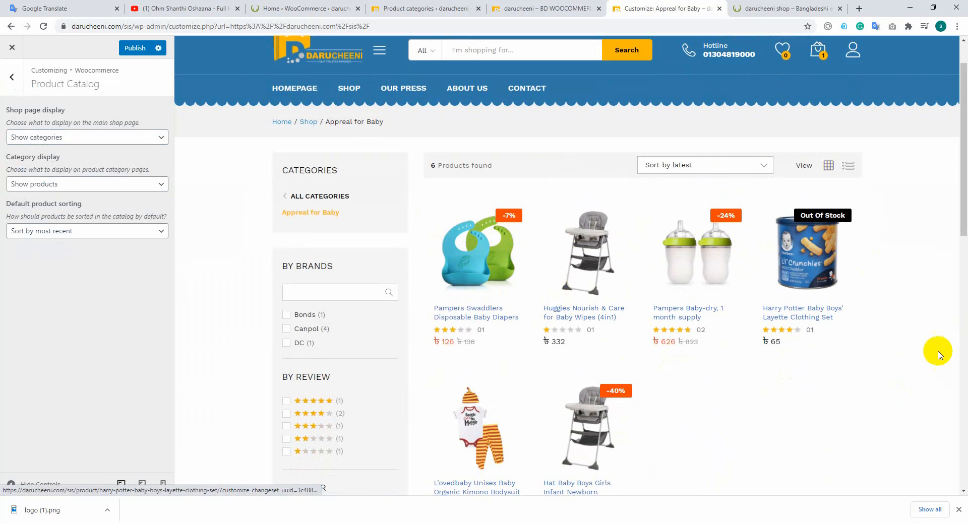
pyautogui.scroll(-3, 771, 311)
pyautogui.scroll(3, 605, 237)
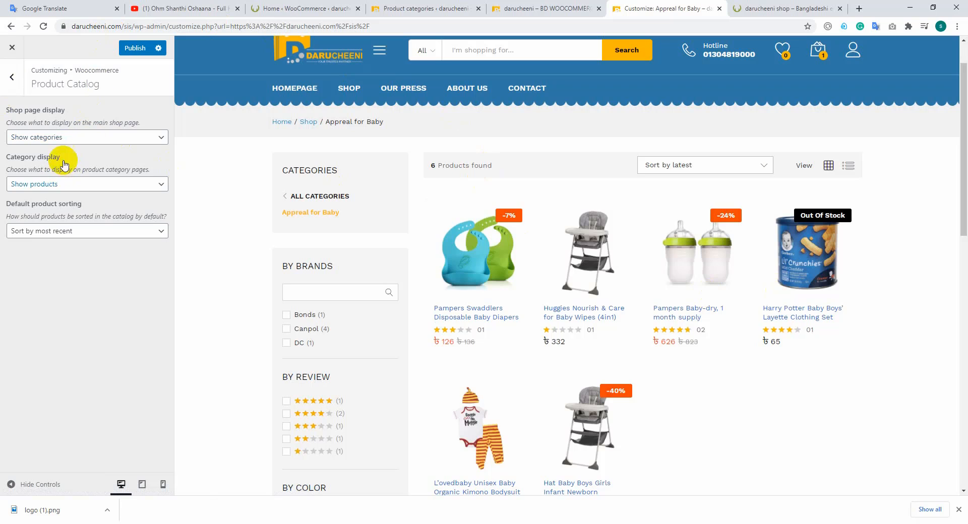
# Set the shop page display to Show categories & products and review the shop page in the preview
pyautogui.click(81, 138)
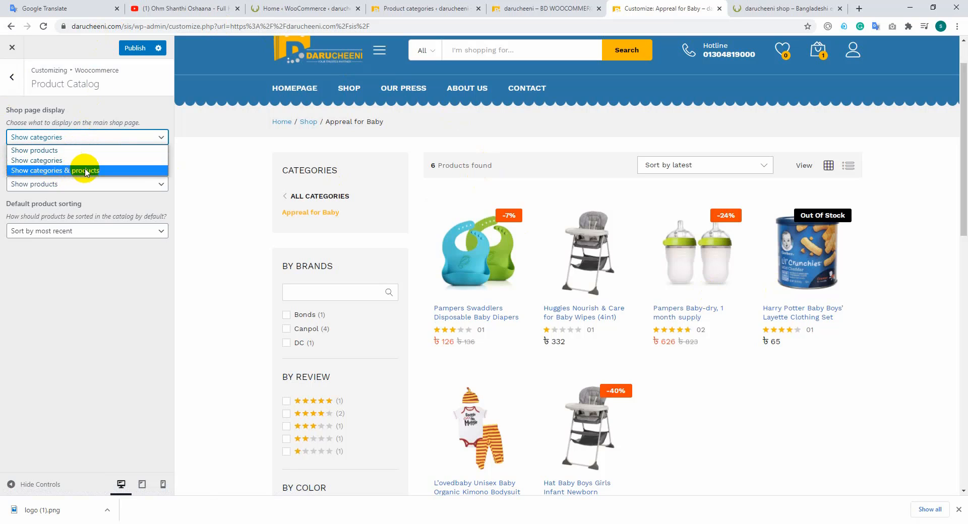
pyautogui.click(85, 171)
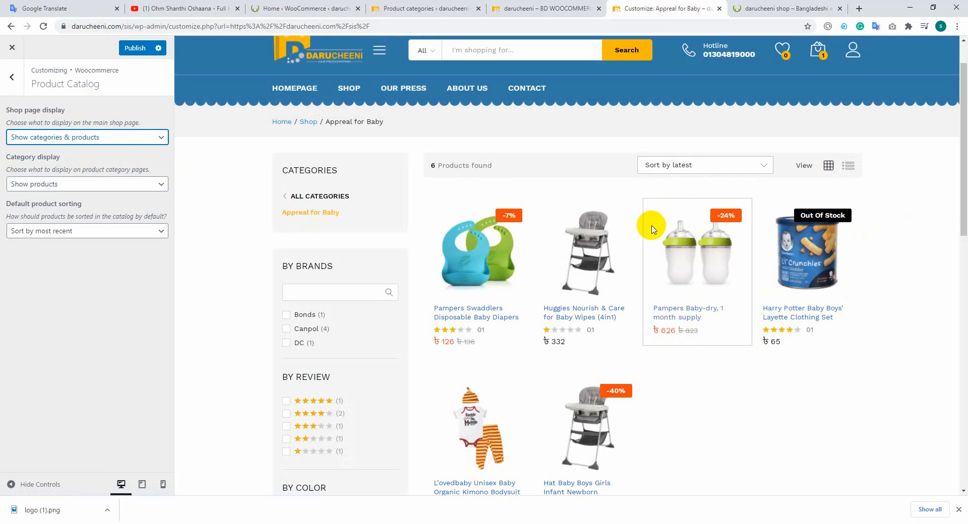
pyautogui.click(349, 88)
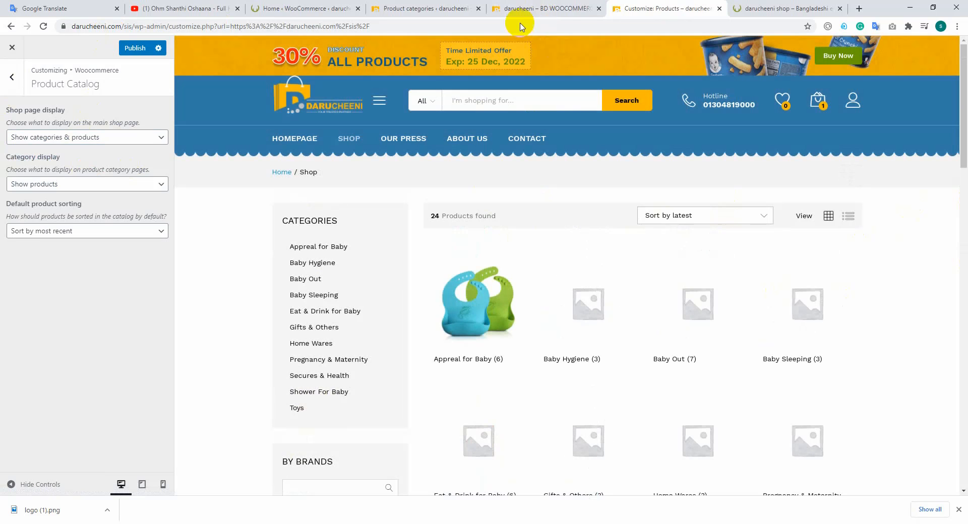
pyautogui.scroll(-4, 460, 200)
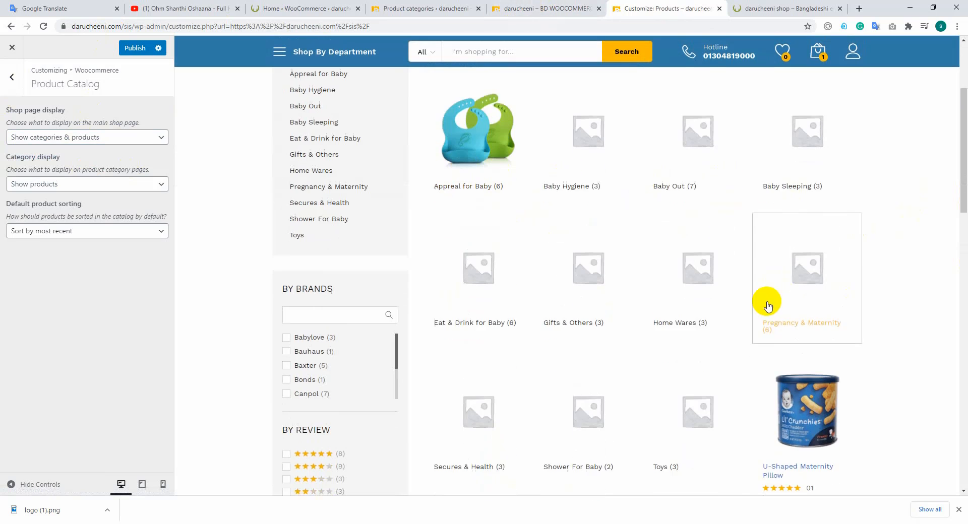
pyautogui.scroll(-5, 538, 281)
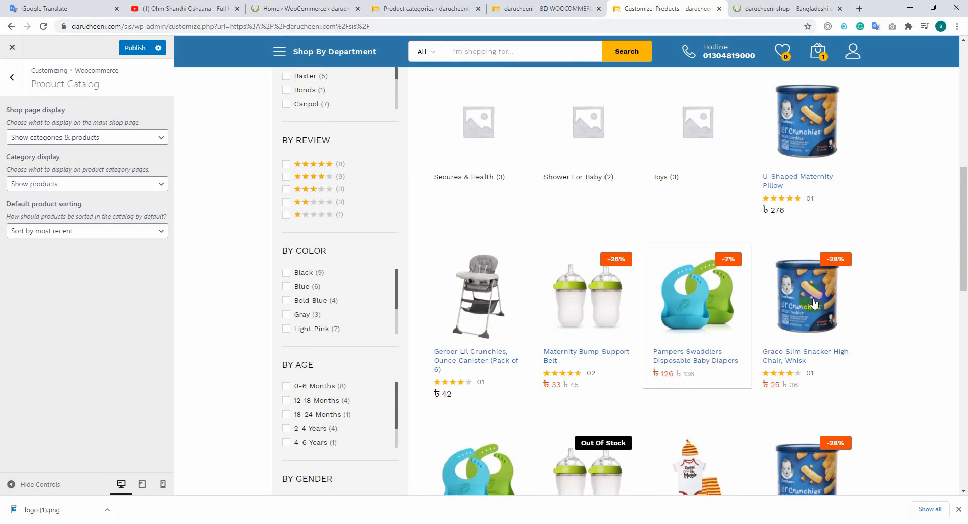
pyautogui.scroll(1, 906, 134)
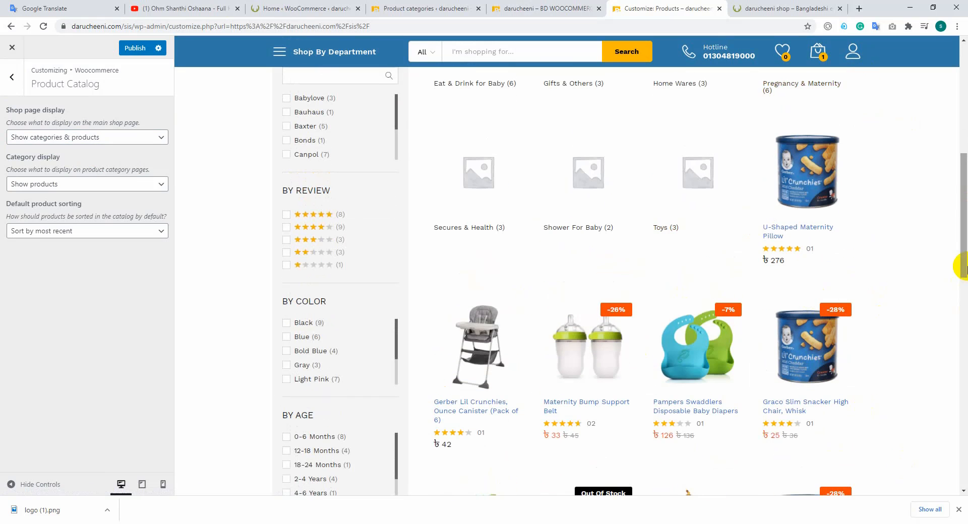
pyautogui.scroll(7, 736, 398)
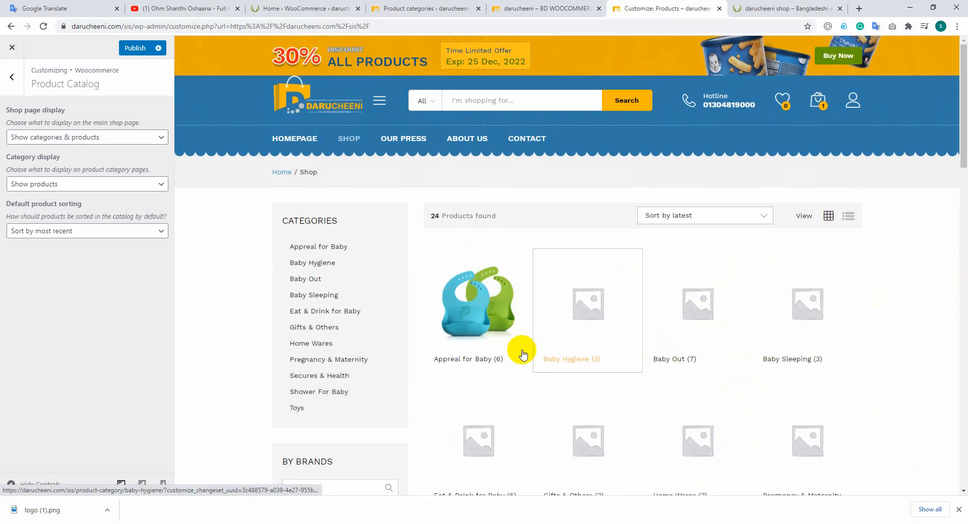
# Set the shop page display to Show products and check the product listing in the preview
pyautogui.click(114, 139)
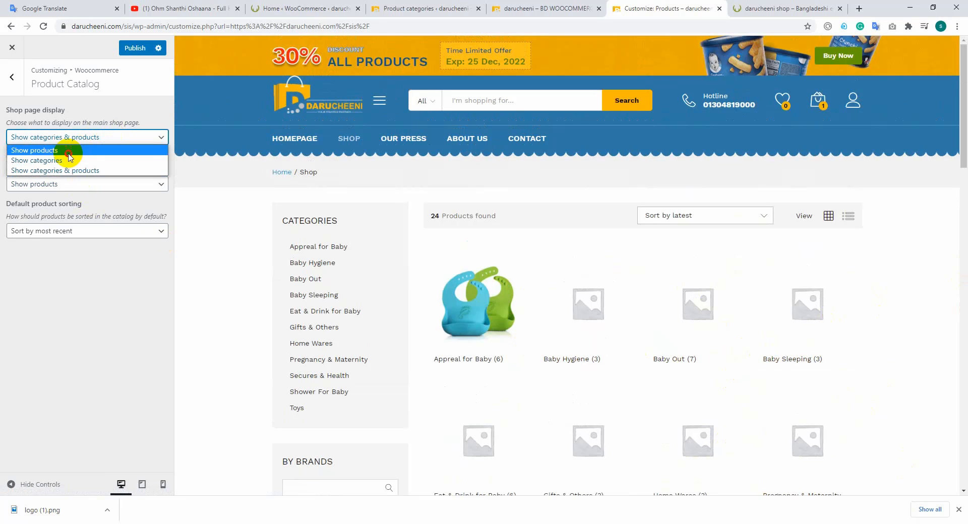
pyautogui.click(50, 150)
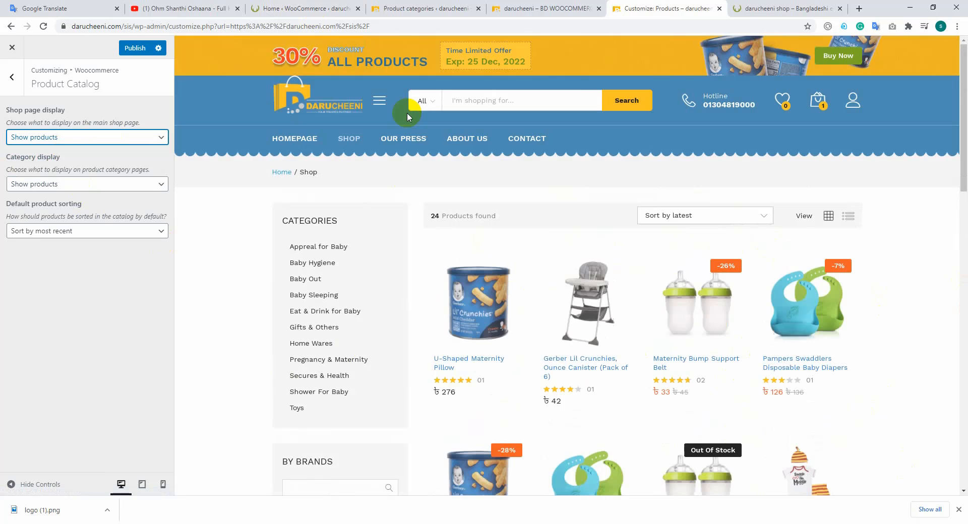
pyautogui.scroll(-2, 326, 312)
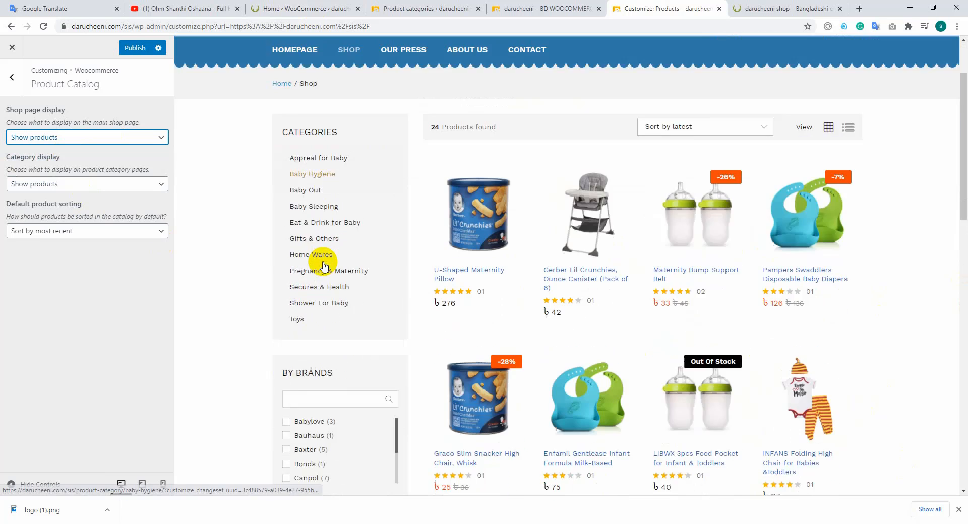
pyautogui.scroll(2, 323, 266)
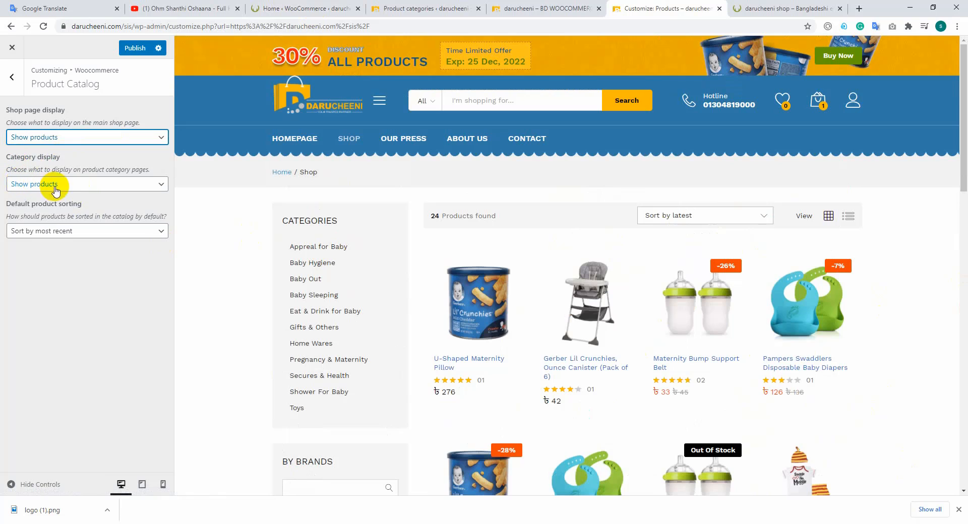
# Switch the category display to Show subcategories and back to Show products
pyautogui.click(78, 189)
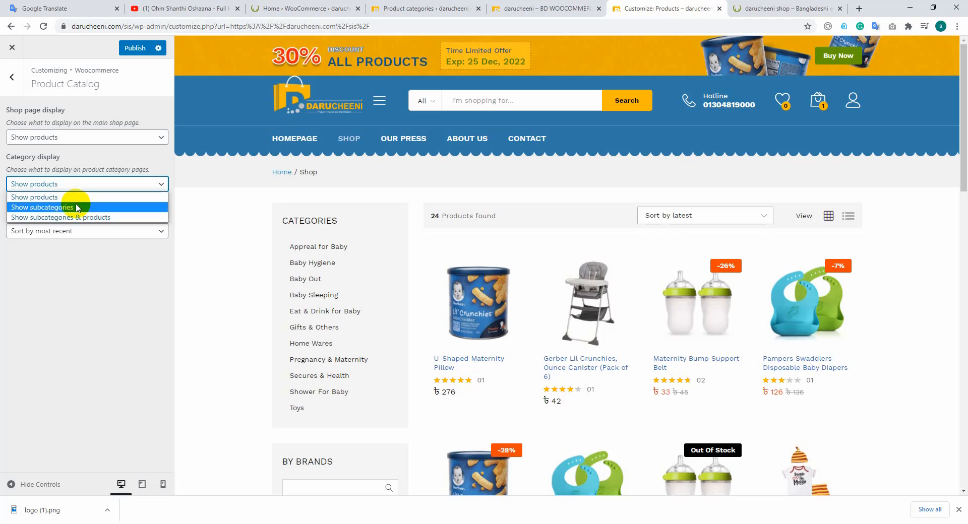
pyautogui.click(72, 208)
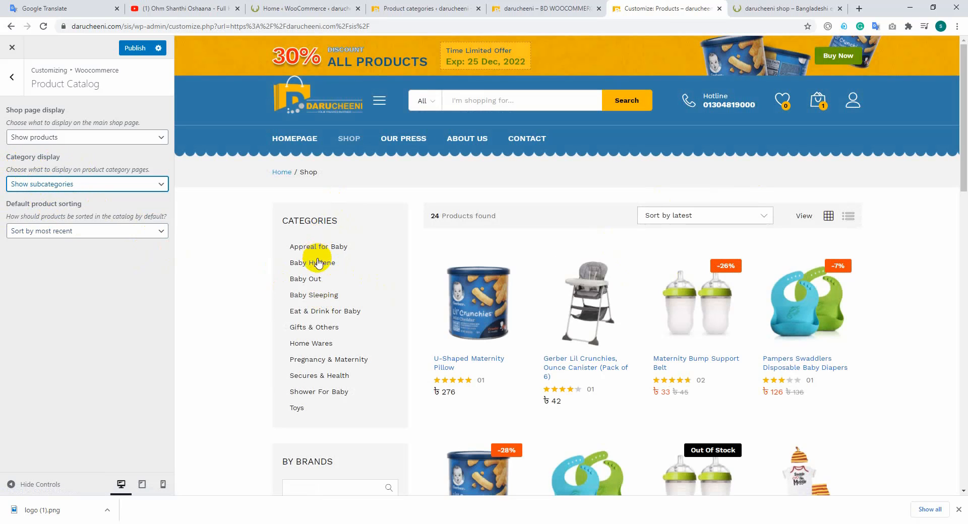
pyautogui.click(82, 185)
pyautogui.click(73, 200)
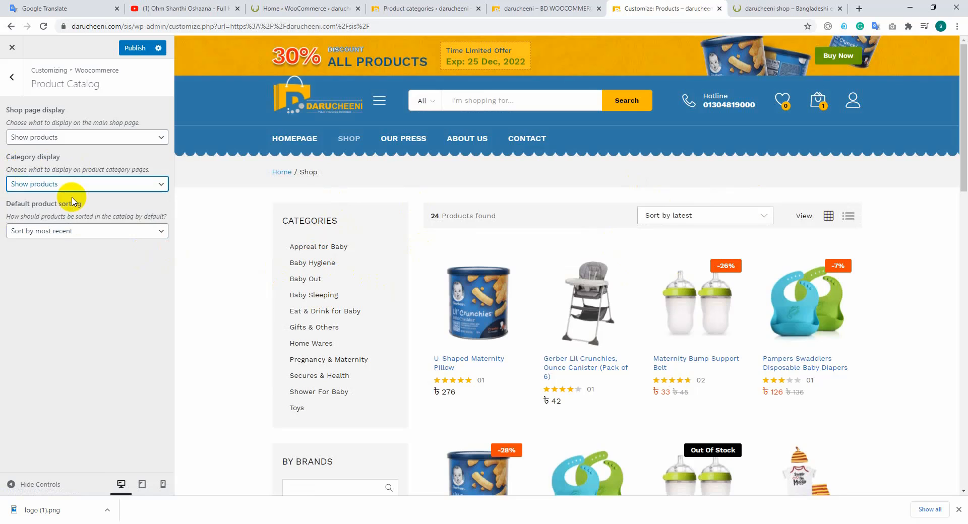
# Set the catalog's default product sorting to Average rating and check the sorting on the shop page
pyautogui.click(11, 86)
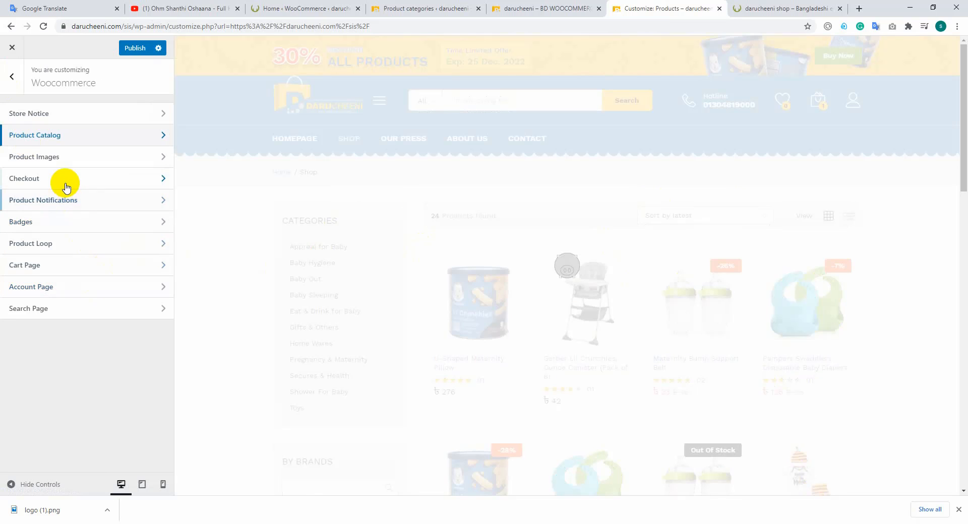
pyautogui.click(69, 135)
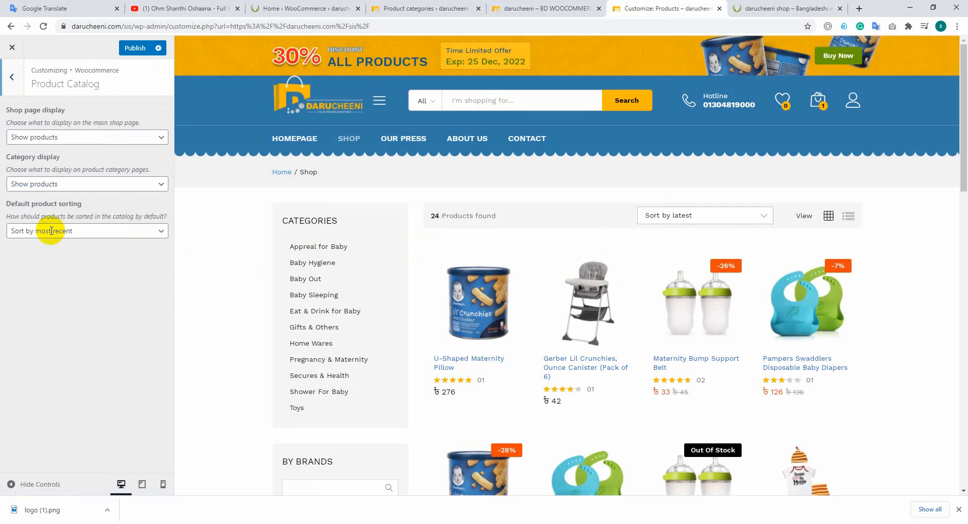
pyautogui.click(83, 231)
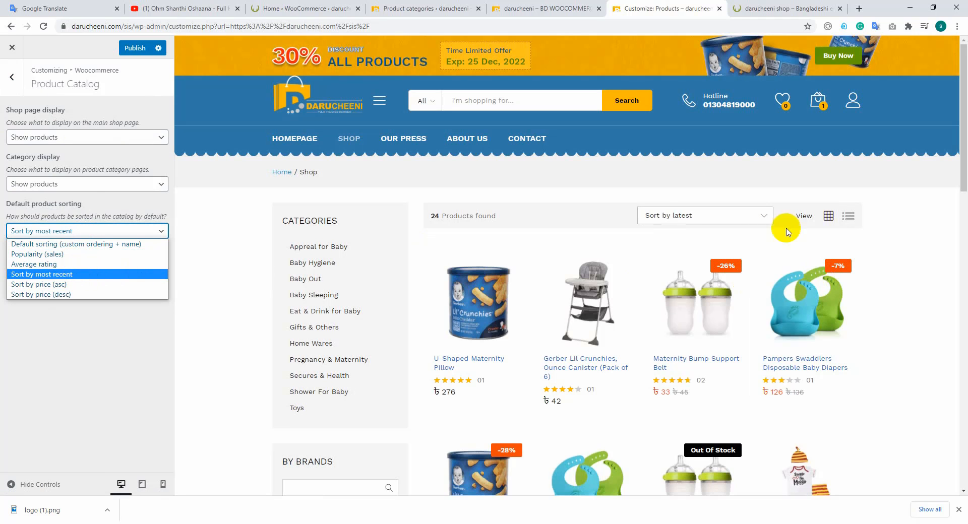
pyautogui.click(762, 222)
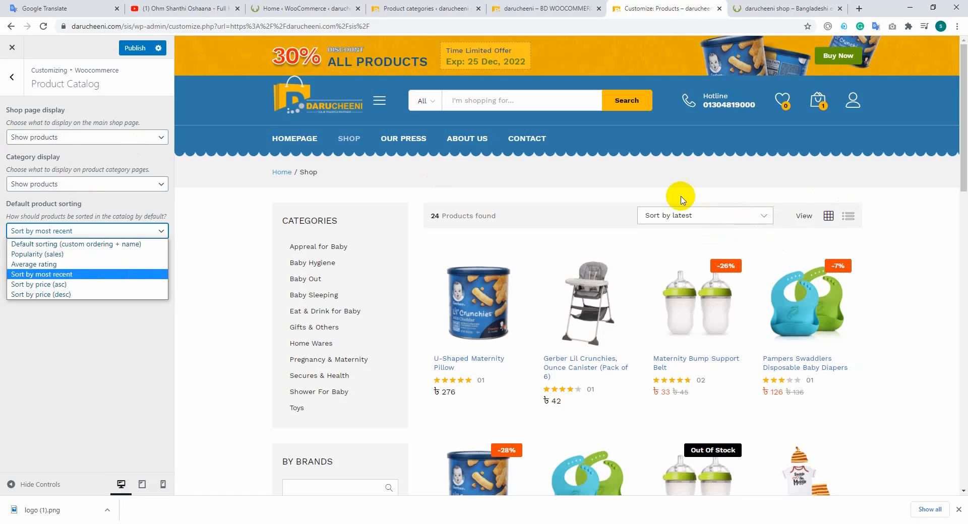
pyautogui.click(682, 216)
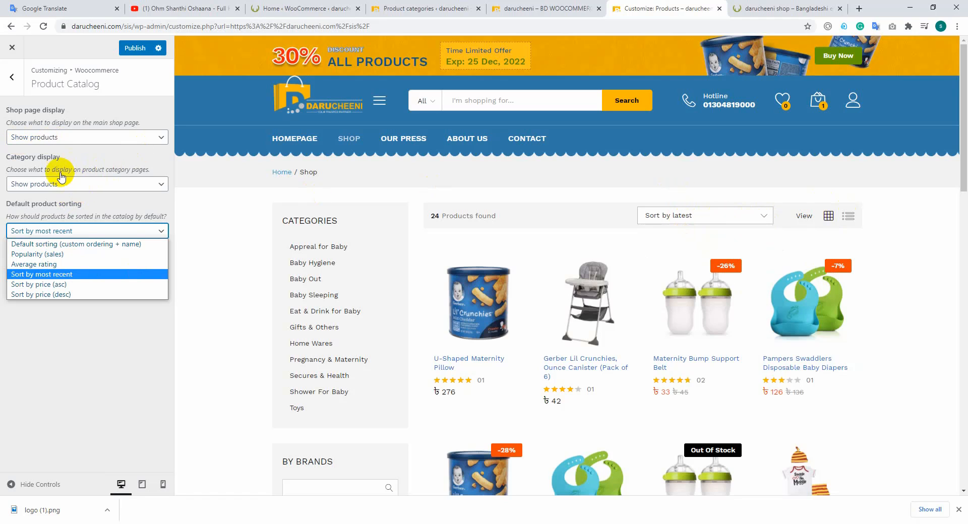
pyautogui.click(695, 214)
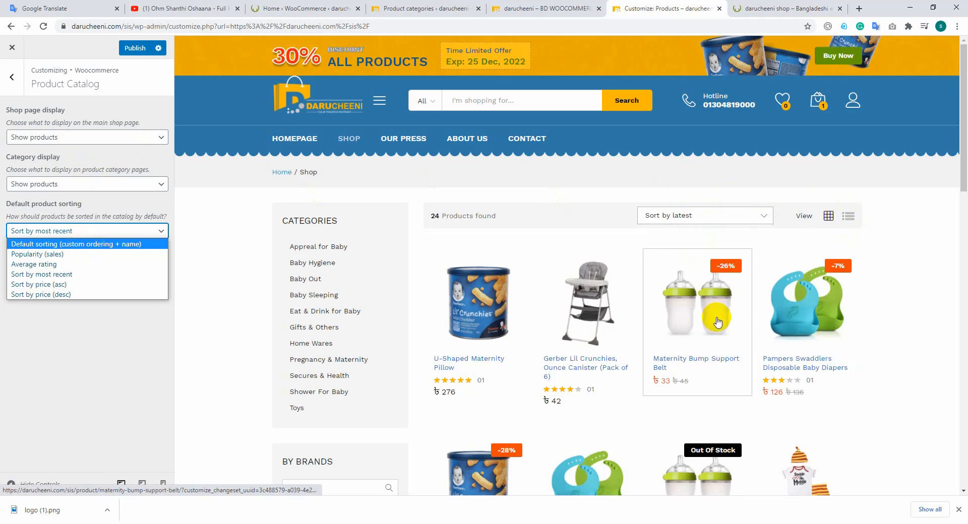
pyautogui.click(686, 219)
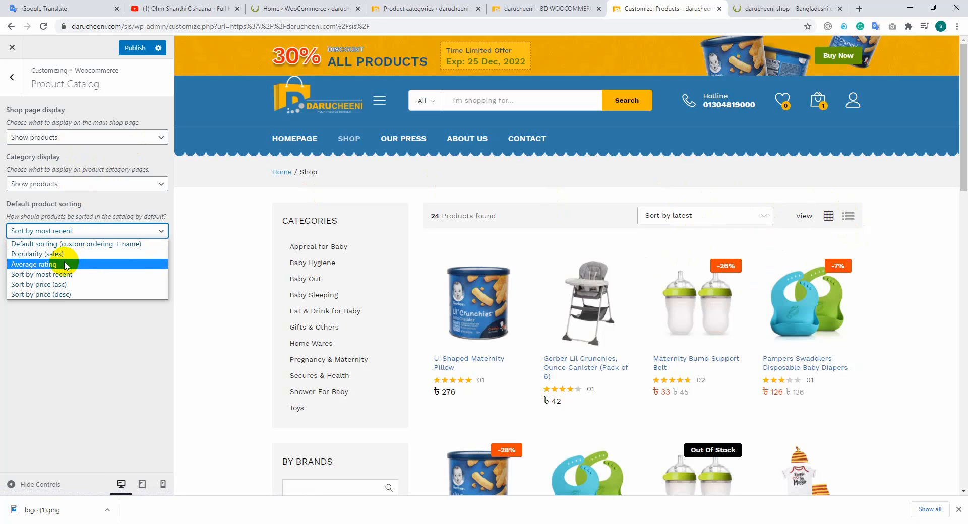
pyautogui.click(55, 265)
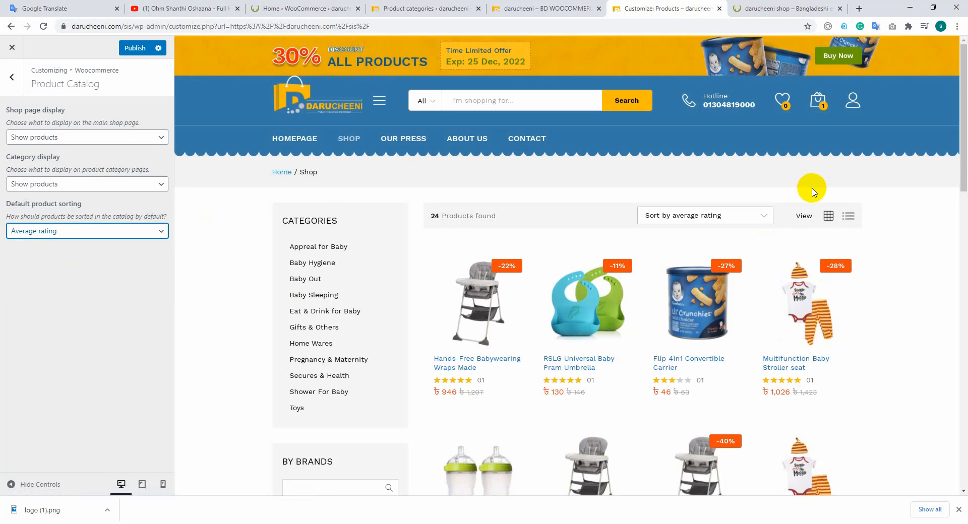
pyautogui.click(700, 218)
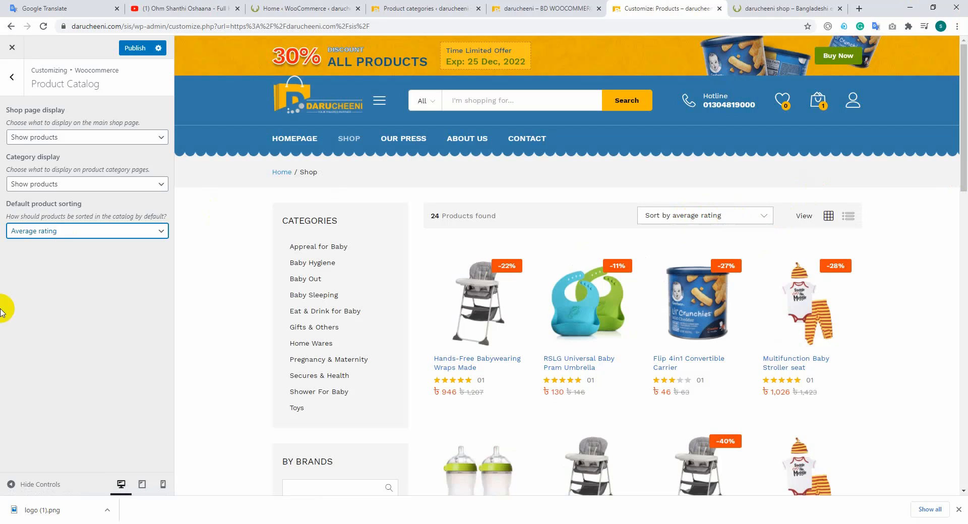
# Open the WooCommerce product image settings and examine the image width and thumbnail cropping options alongside the shop page
pyautogui.click(10, 78)
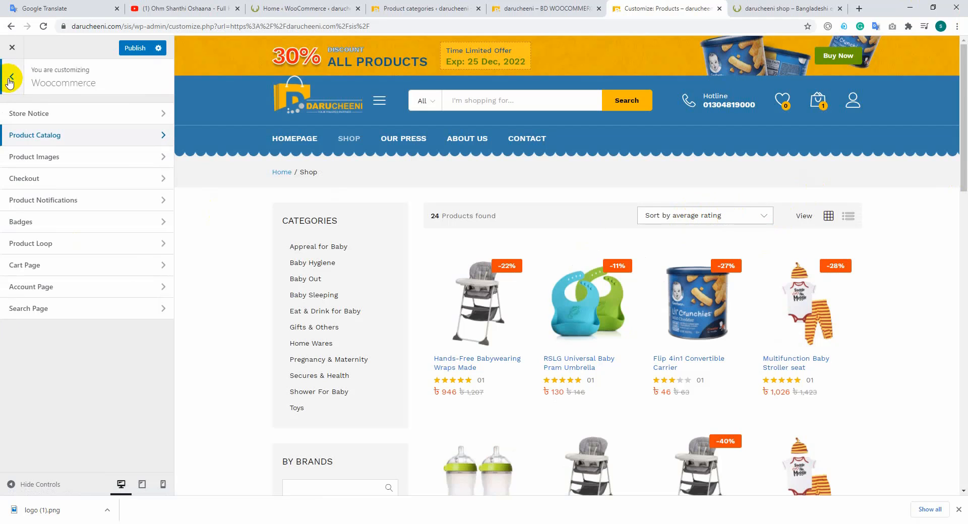
pyautogui.click(81, 158)
pyautogui.scroll(-5, 643, 233)
pyautogui.scroll(3, 641, 233)
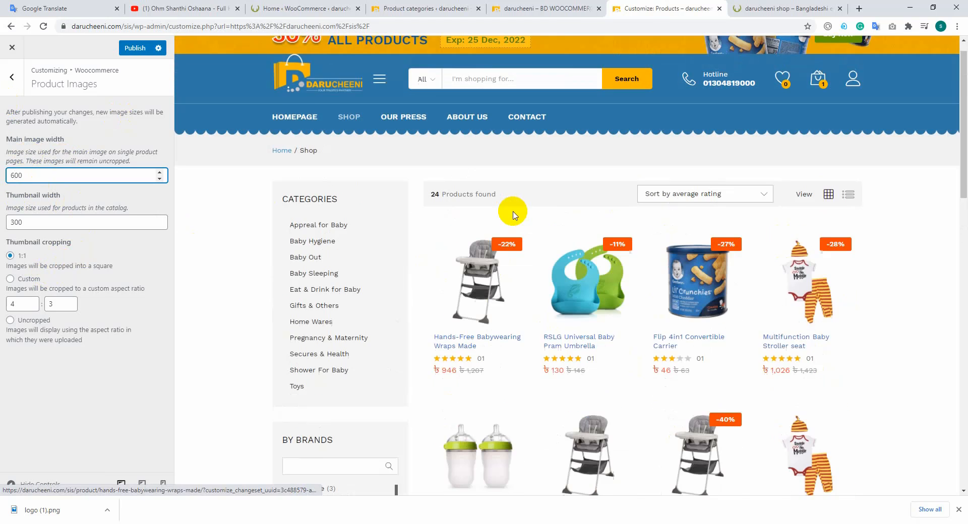
# Leave the product image settings and open the WooCommerce checkout settings
pyautogui.click(12, 78)
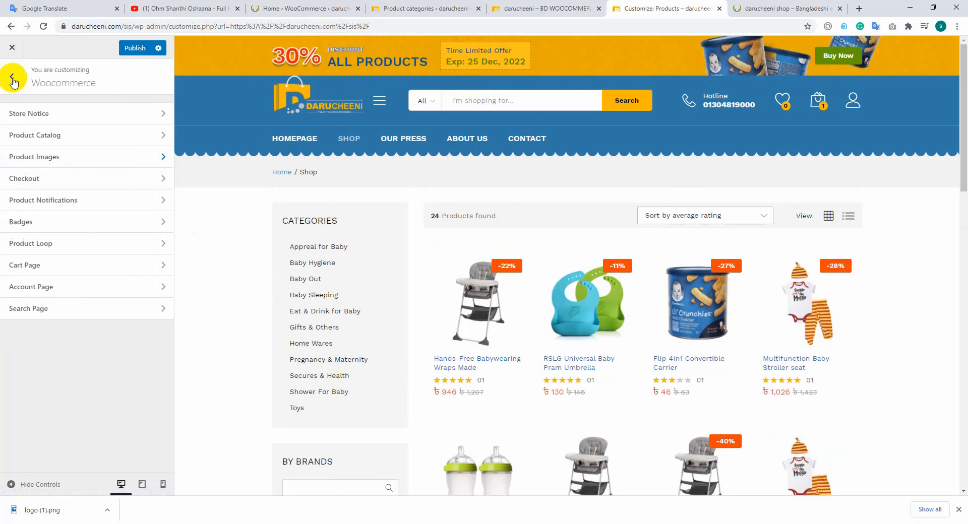
pyautogui.click(40, 181)
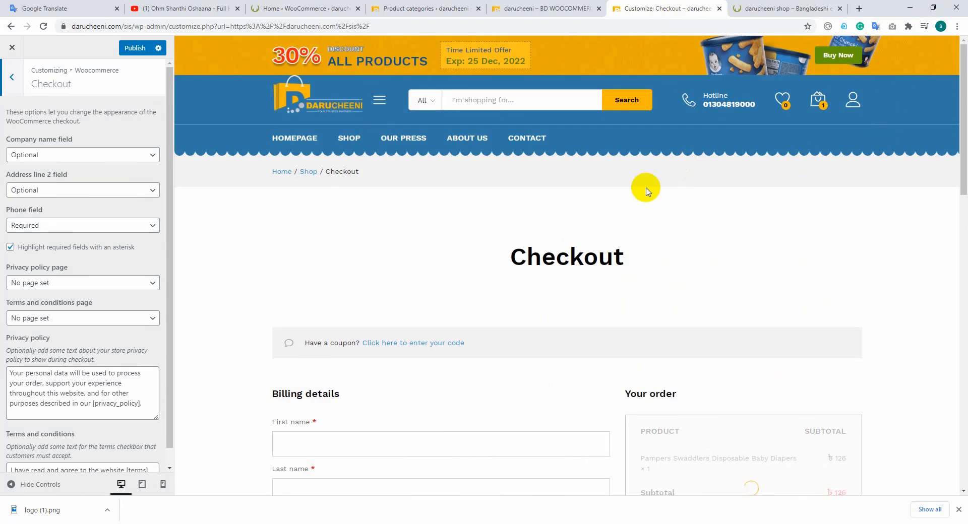
# Examine the checkout page's billing form in the preview, including the company name and country fields
pyautogui.scroll(-8, 648, 191)
pyautogui.scroll(8, 573, 244)
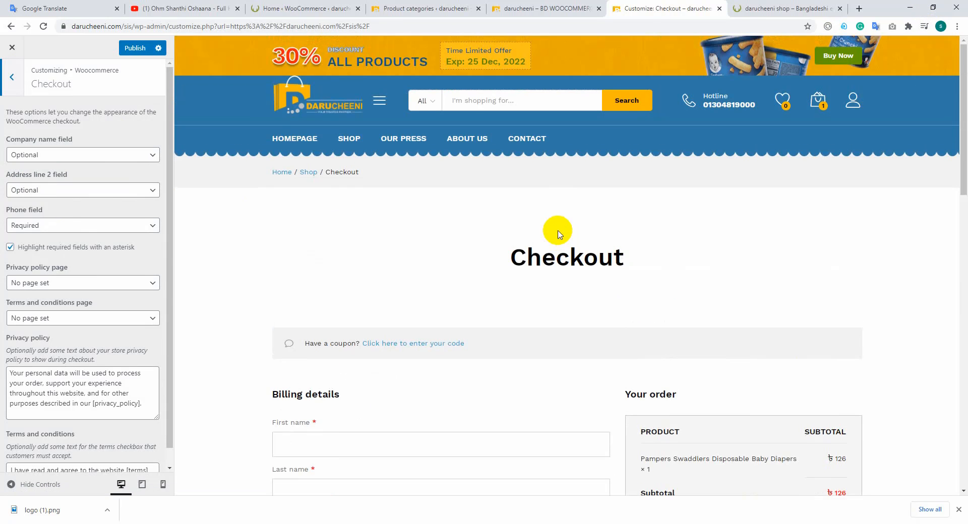
pyautogui.scroll(-4, 590, 222)
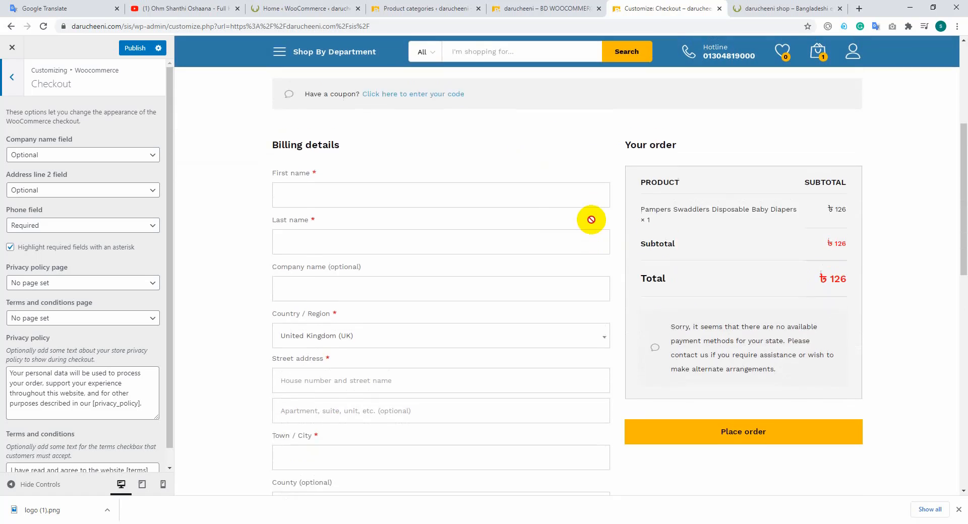
pyautogui.scroll(-4, 341, 234)
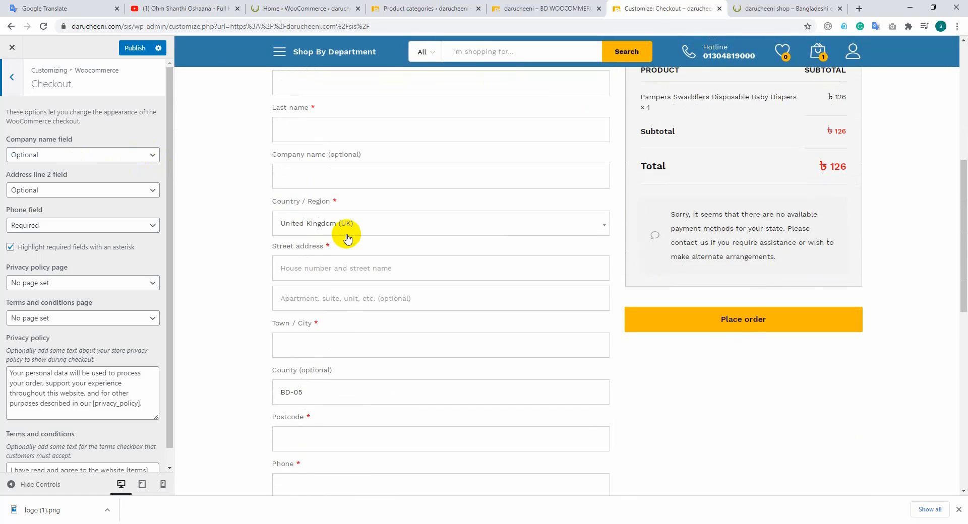
pyautogui.scroll(1, 347, 238)
pyautogui.click(319, 229)
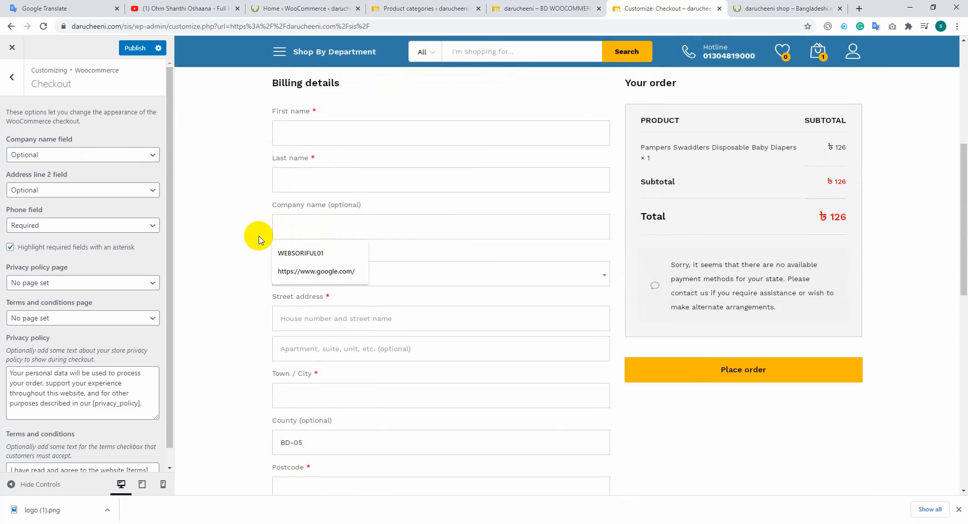
pyautogui.click(315, 227)
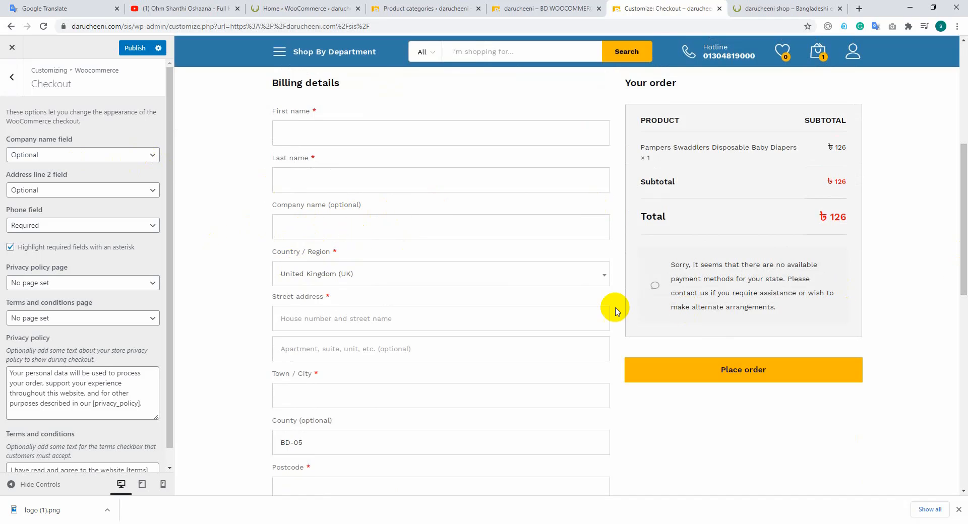
# Set the checkout's company name field to Required and check how it is marked in the billing form
pyautogui.click(55, 156)
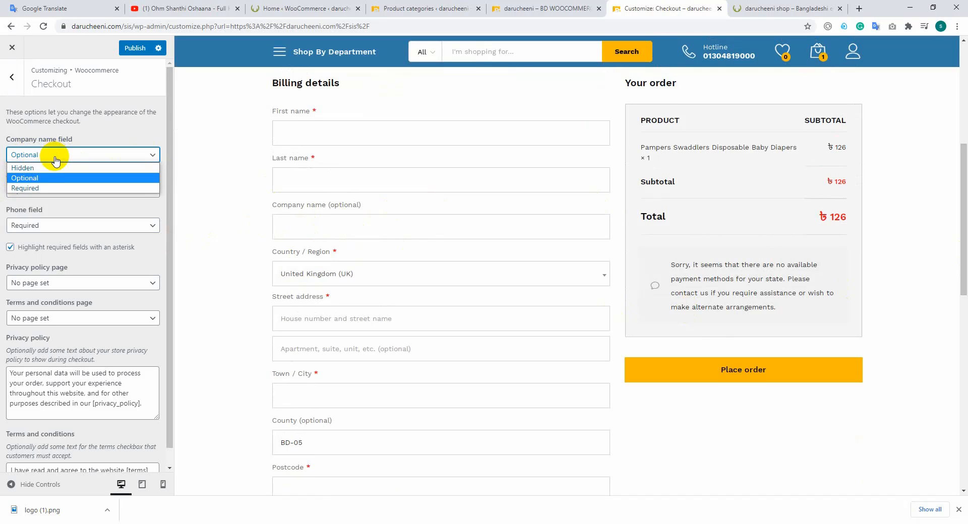
pyautogui.click(31, 188)
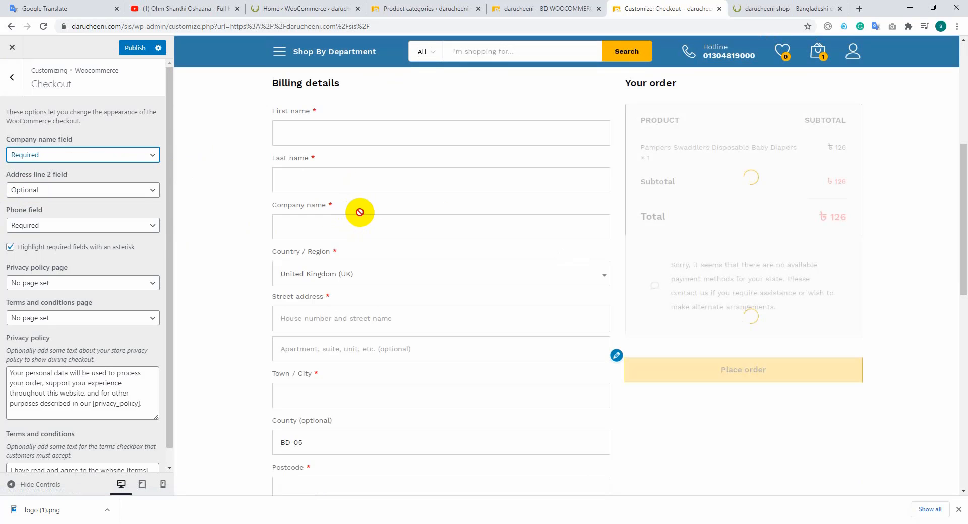
pyautogui.click(306, 222)
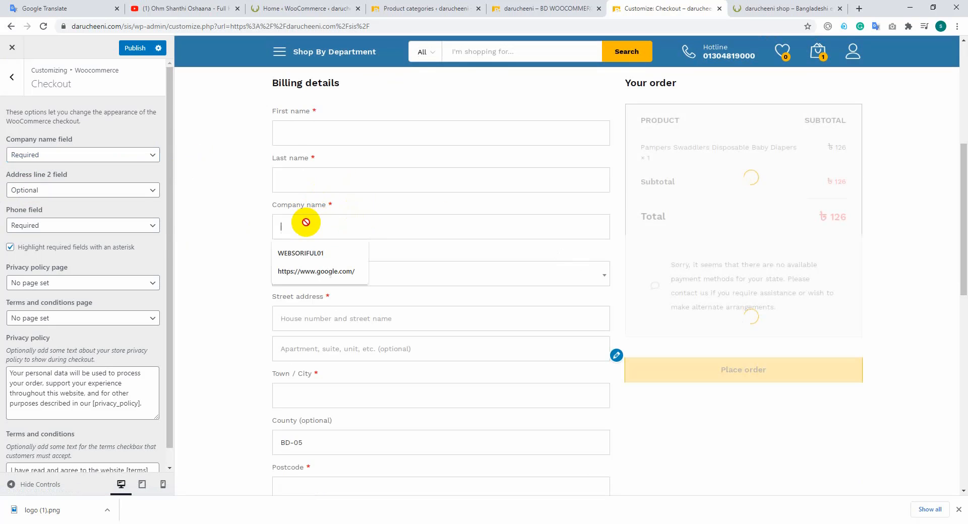
pyautogui.click(330, 207)
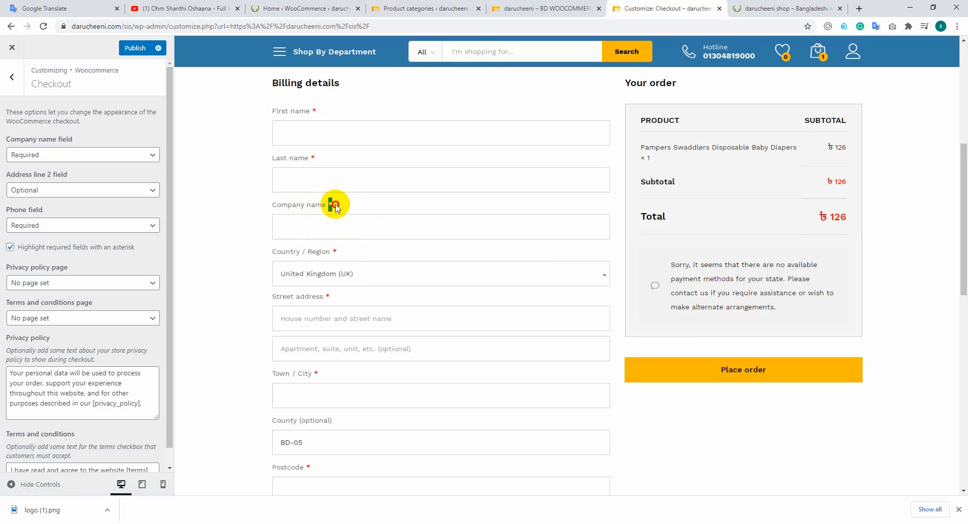
# Switch the checkout's company name field to Hidden and back to Optional
pyautogui.click(34, 156)
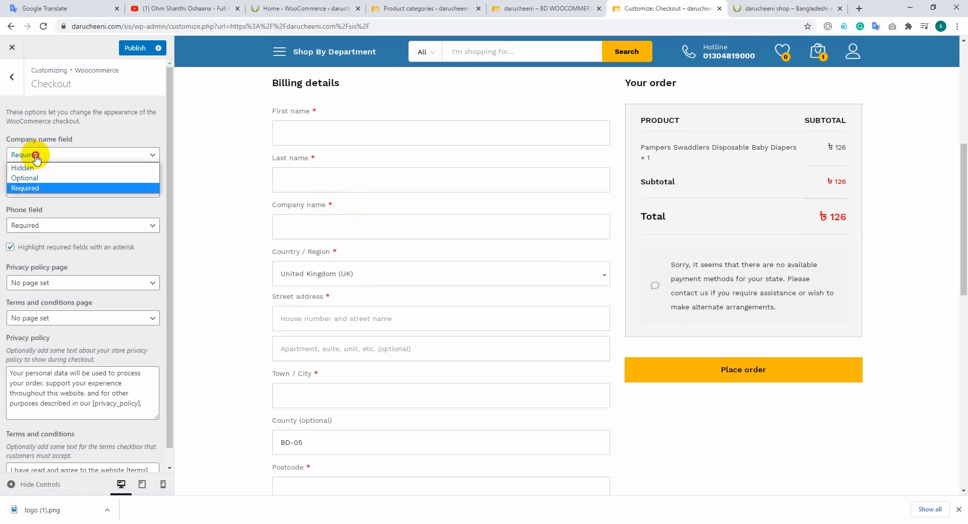
pyautogui.click(24, 167)
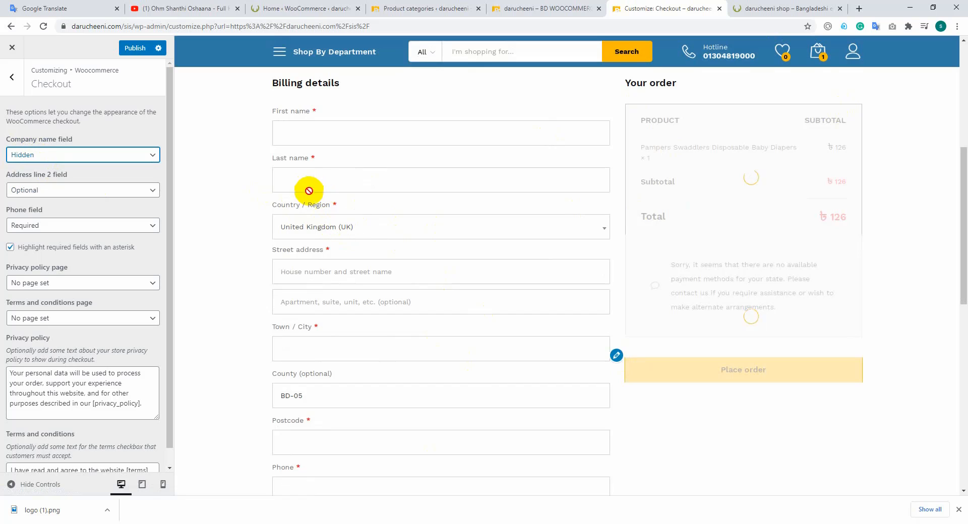
pyautogui.click(49, 155)
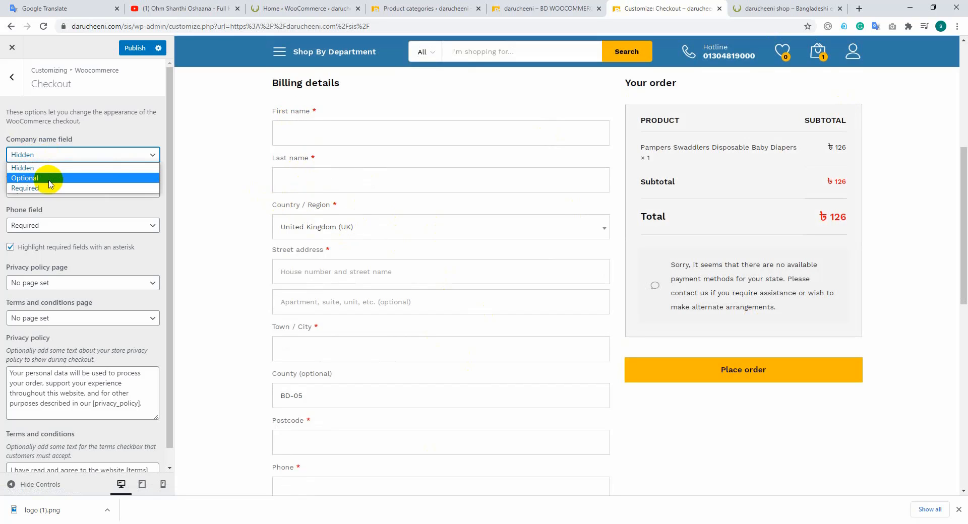
pyautogui.click(44, 178)
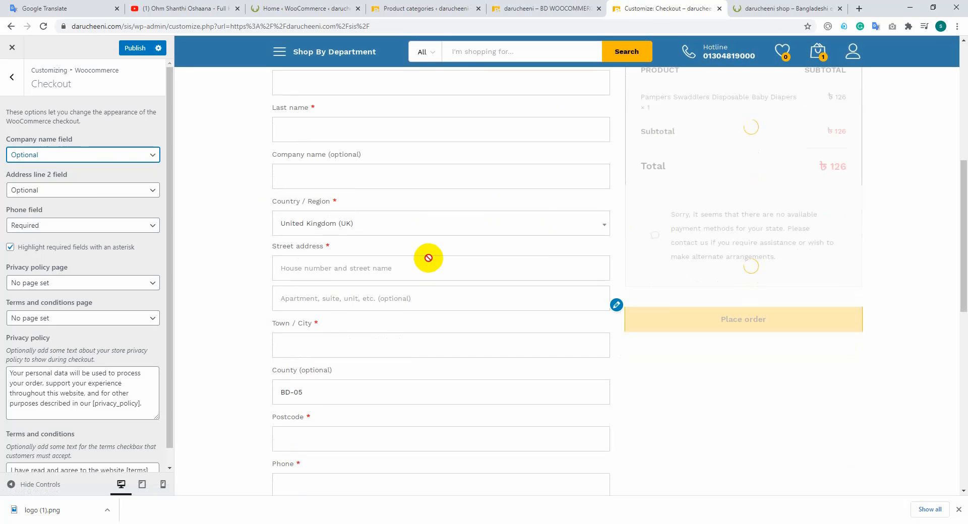
# Set the checkout's address line 2 field to Hidden and look over the phone field's options without changing them
pyautogui.click(255, 301)
pyautogui.scroll(-1, 237, 293)
pyautogui.click(59, 192)
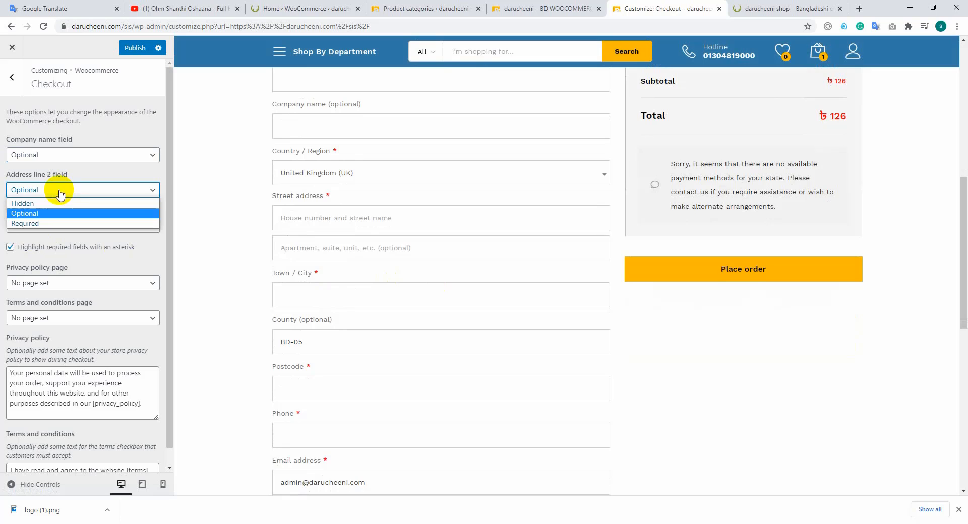
pyautogui.click(53, 203)
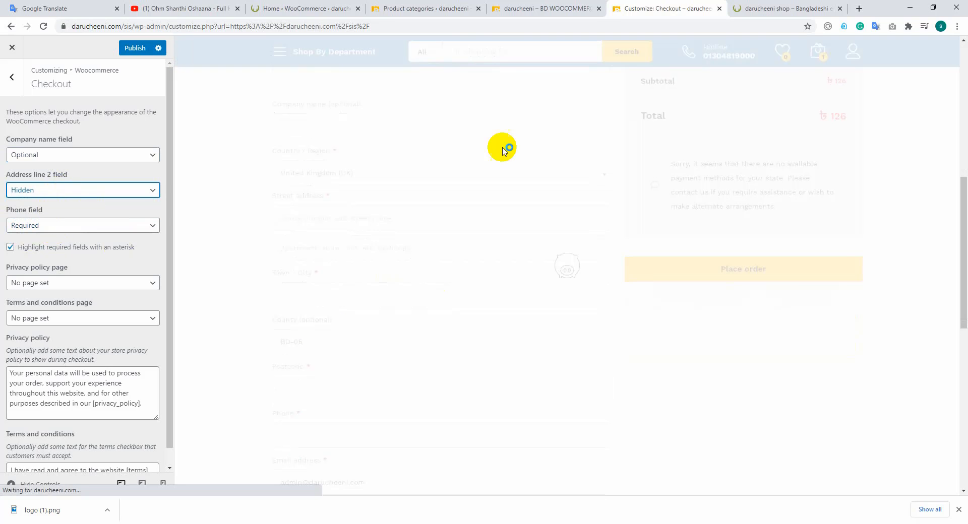
pyautogui.click(69, 225)
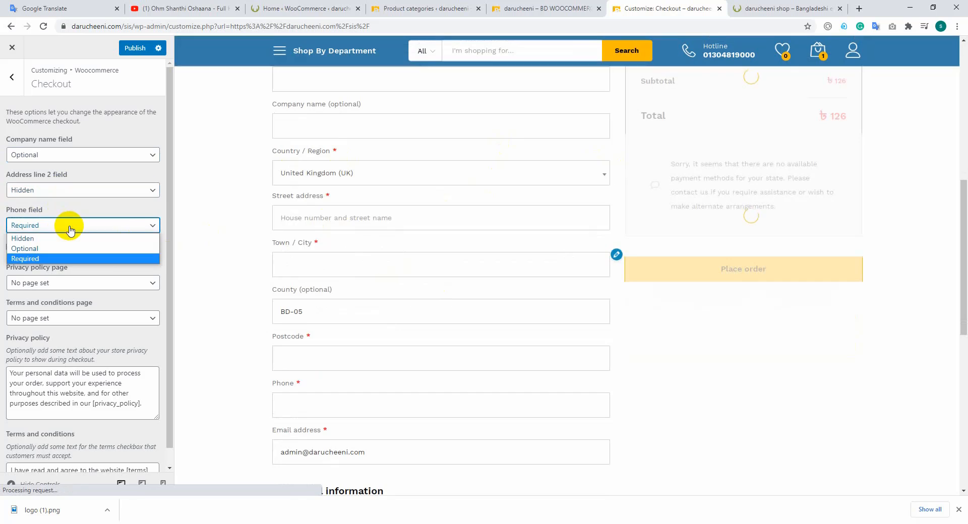
pyautogui.click(2, 191)
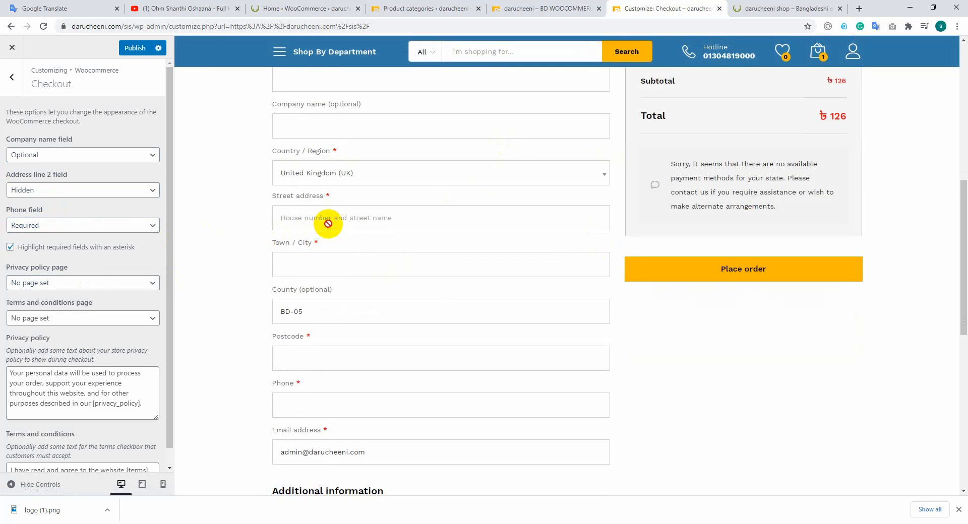
# Examine the privacy policy and terms and conditions texts in the checkout settings
pyautogui.scroll(-1, 327, 222)
pyautogui.scroll(-1, 20, 262)
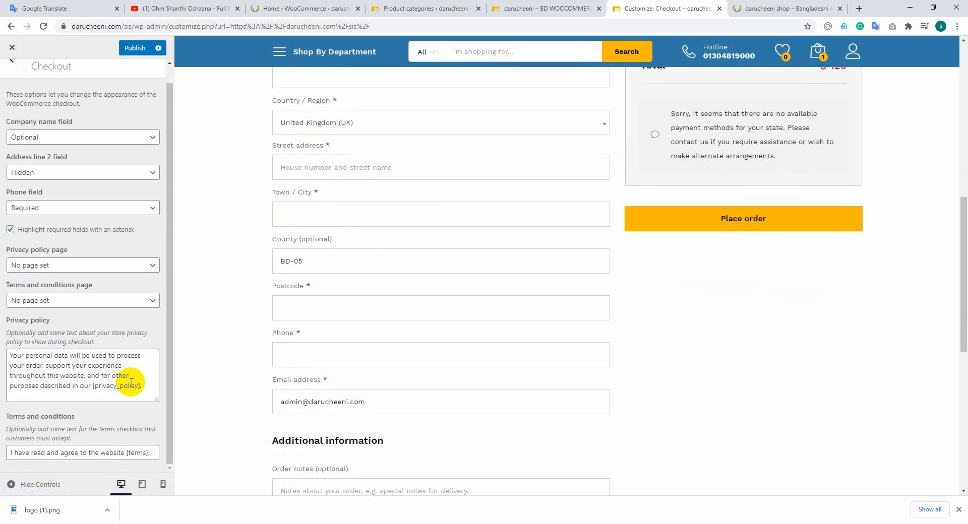
pyautogui.moveTo(148, 392); pyautogui.dragTo(30, 362)
pyautogui.click(13, 358)
pyautogui.click(56, 375)
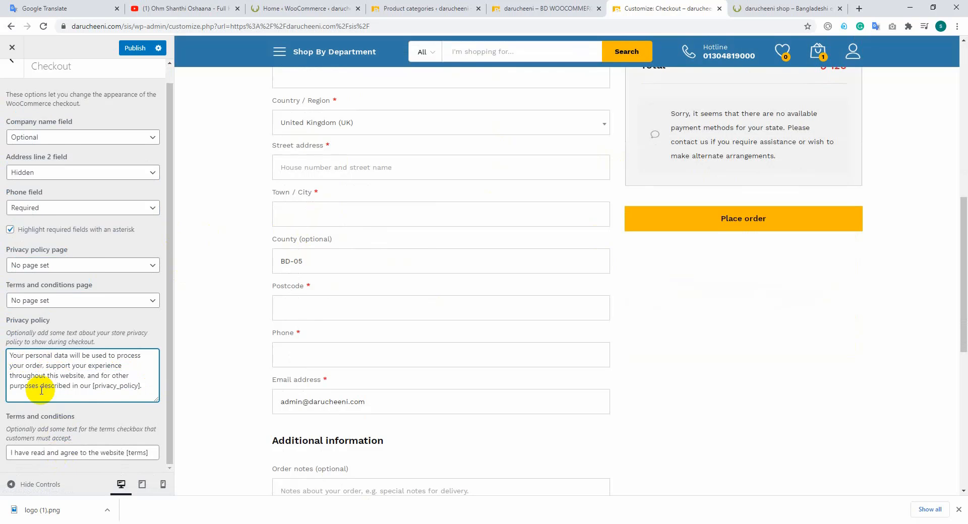
pyautogui.moveTo(121, 452); pyautogui.dragTo(47, 452)
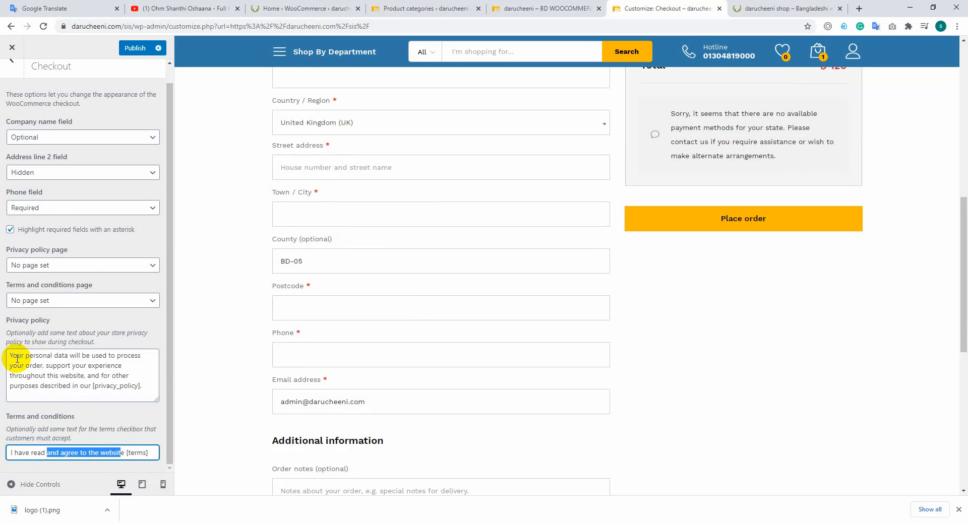
pyautogui.moveTo(10, 355); pyautogui.dragTo(108, 385)
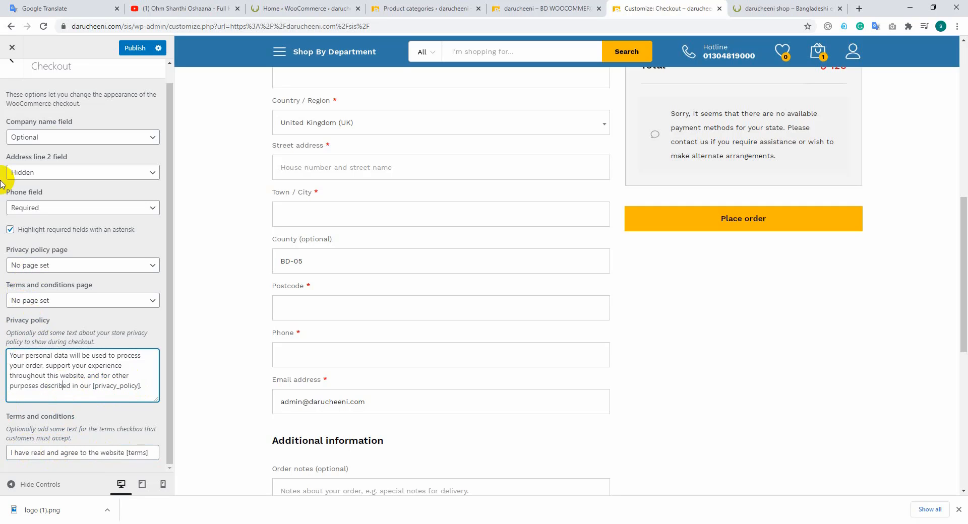
pyautogui.scroll(1, 6, 162)
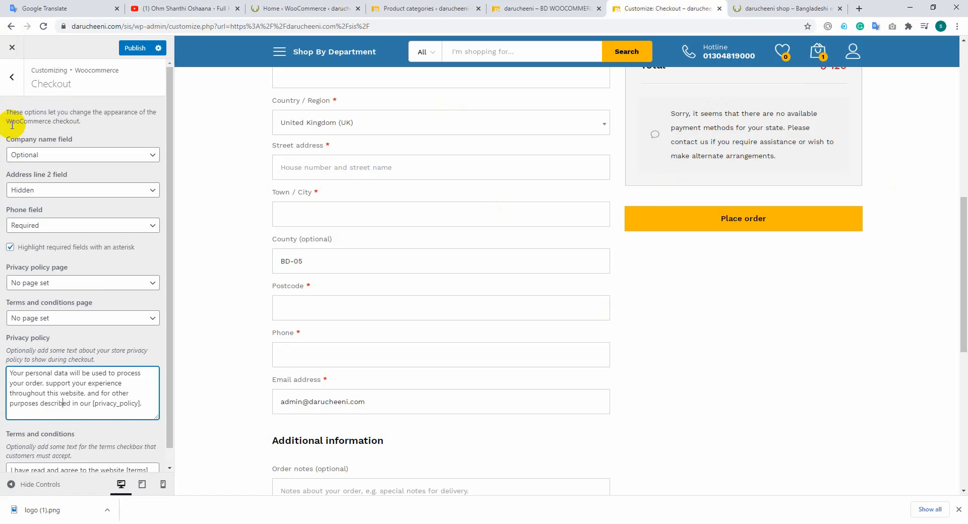
# Leave the checkout settings and open the WooCommerce product notification settings
pyautogui.click(19, 85)
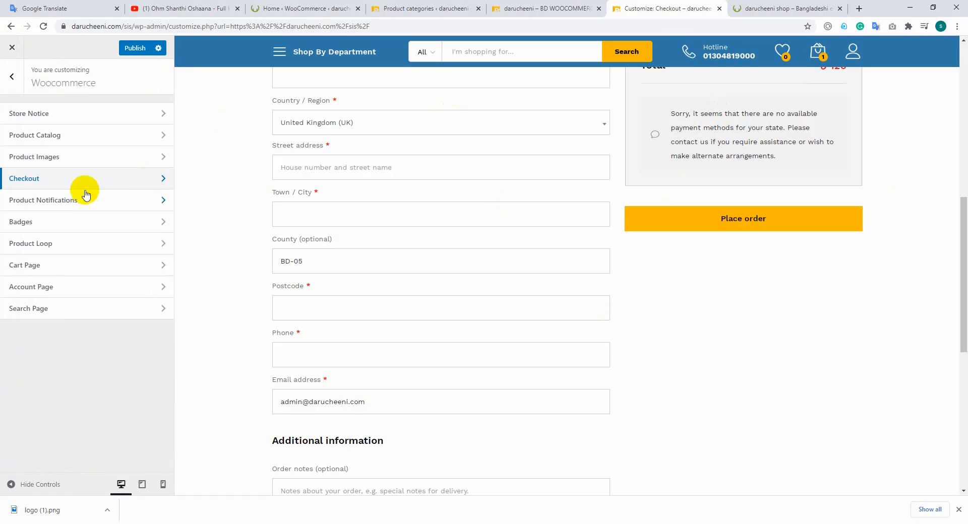
pyautogui.click(71, 200)
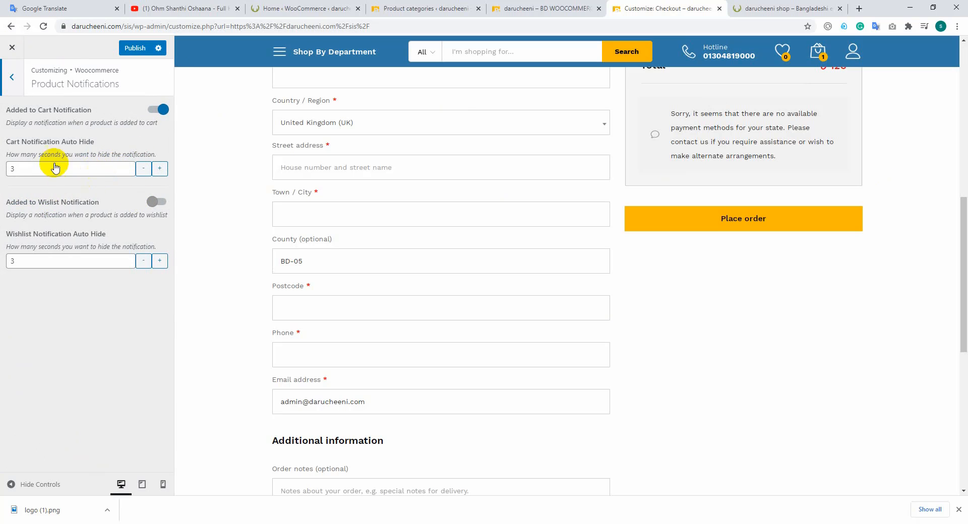
pyautogui.click(12, 77)
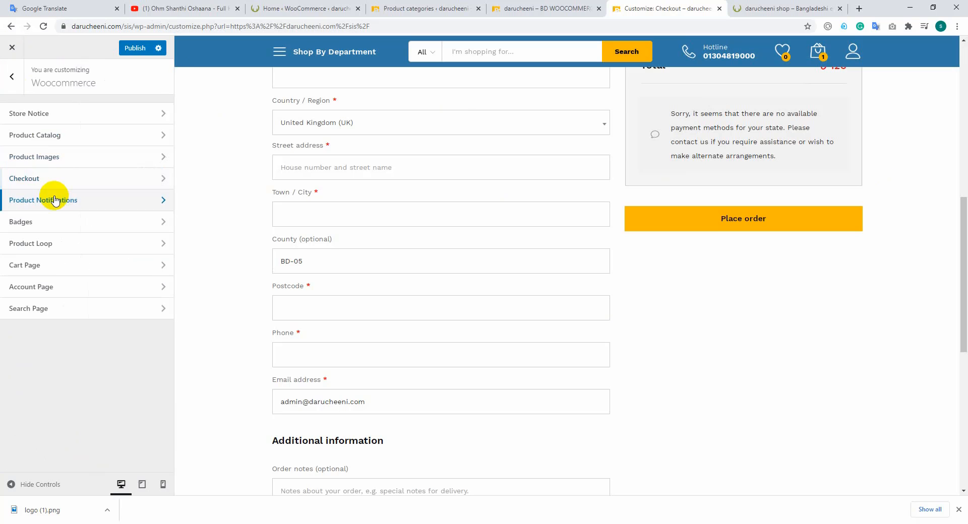
pyautogui.click(90, 204)
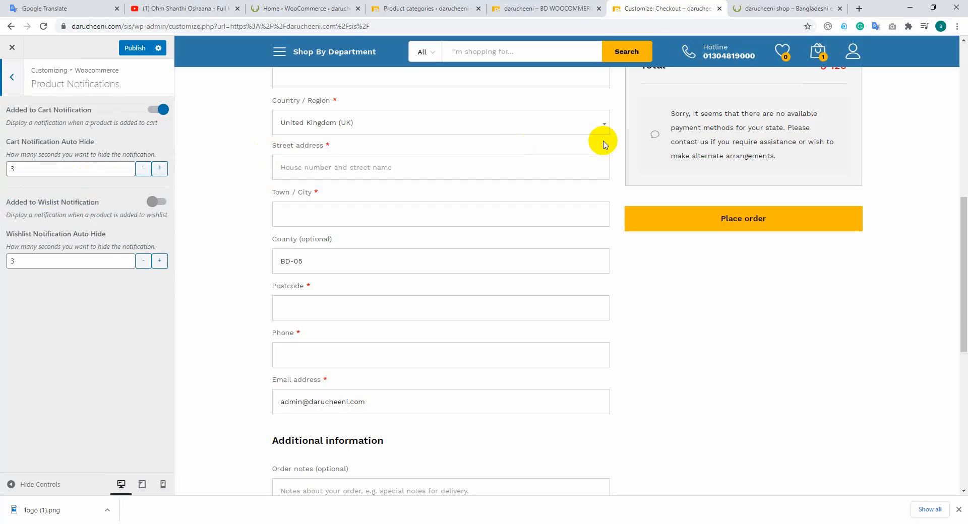
# Show the shop page in the customizer preview and look over its products and the header's cart
pyautogui.scroll(8, 418, 121)
pyautogui.scroll(1, 416, 120)
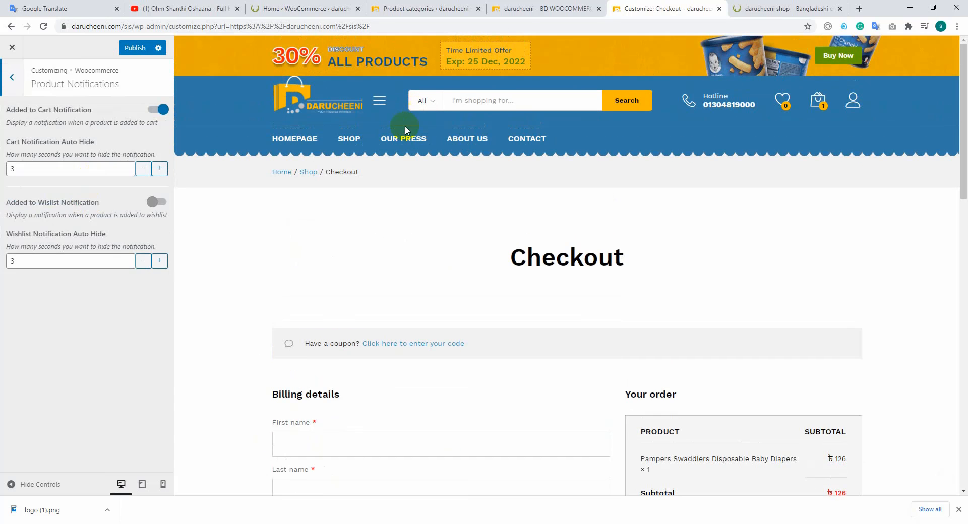
pyautogui.click(350, 140)
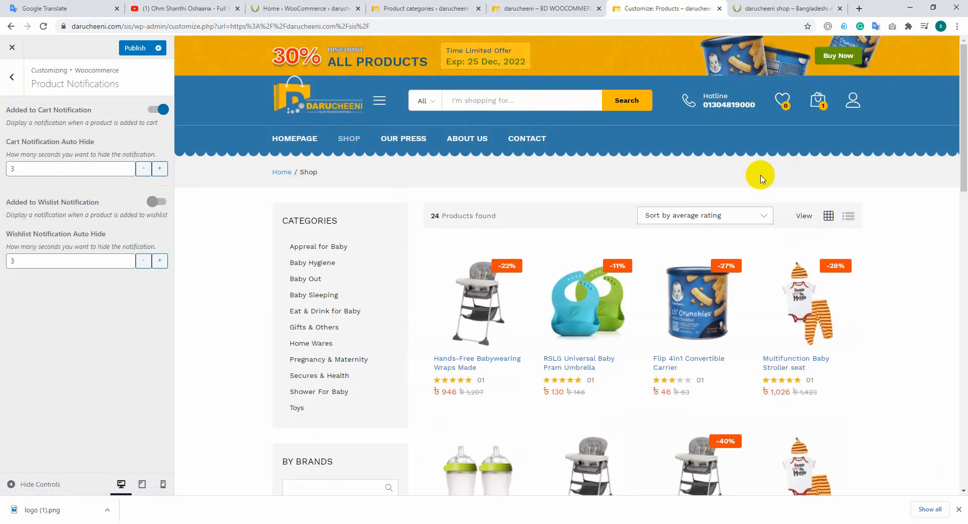
pyautogui.scroll(-2, 713, 130)
pyautogui.scroll(2, 712, 152)
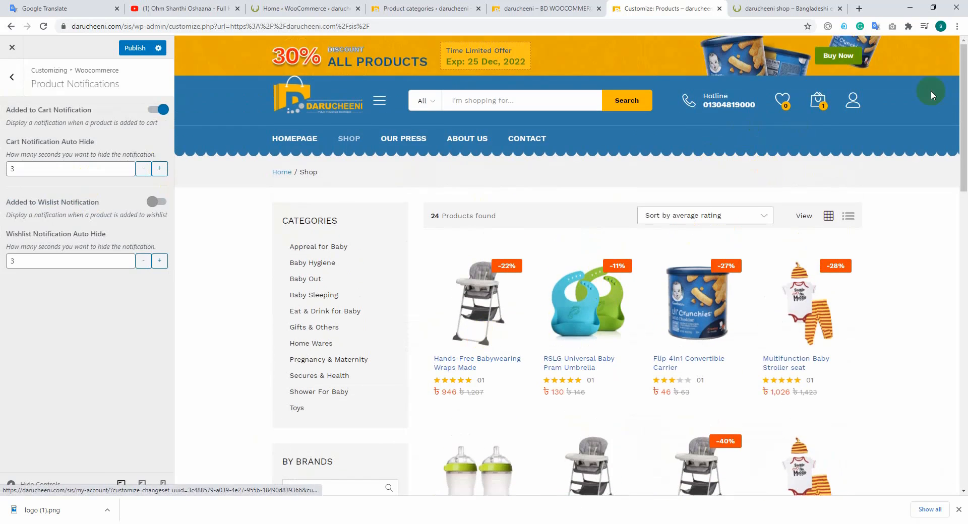
pyautogui.moveTo(834, 111)
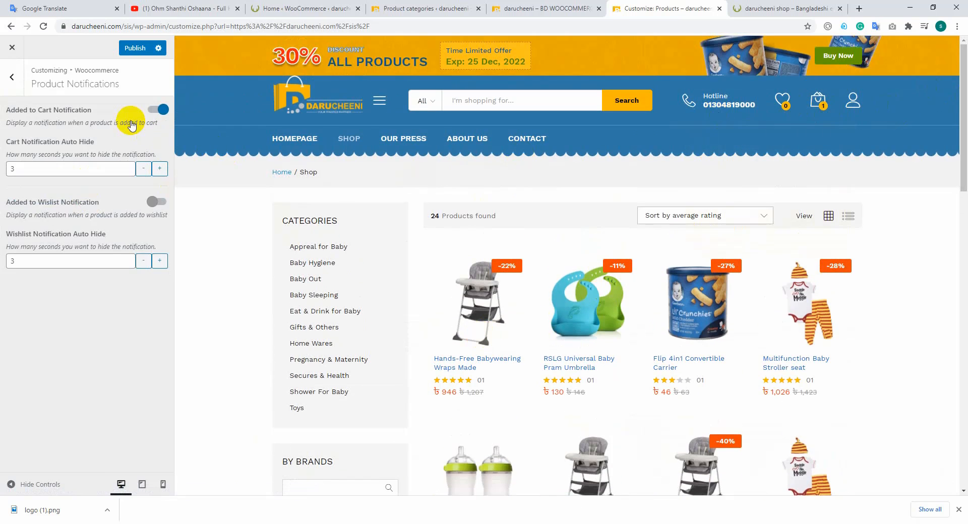
# Turn off the Added to Cart Notification and add the RSLG Universal Baby Pram Umbrella to the cart as a test
pyautogui.click(154, 113)
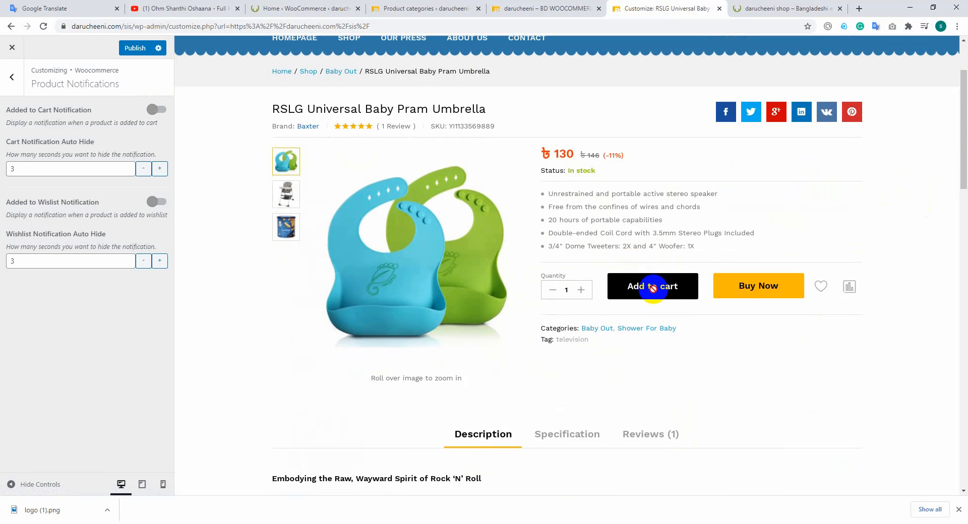
pyautogui.click(652, 289)
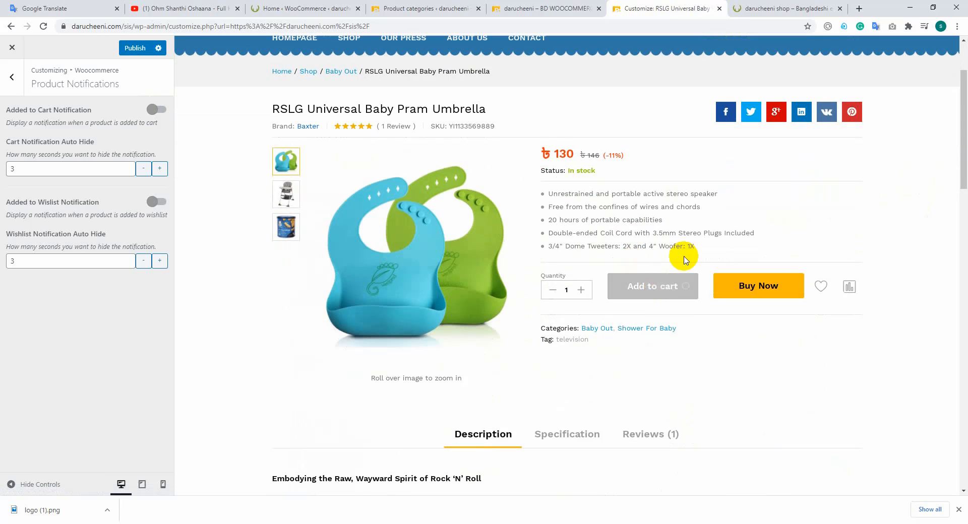
# Turn the Added to Cart Notification back on and add the RSLG Universal Baby Pram Umbrella to the cart again
pyautogui.scroll(2, 685, 257)
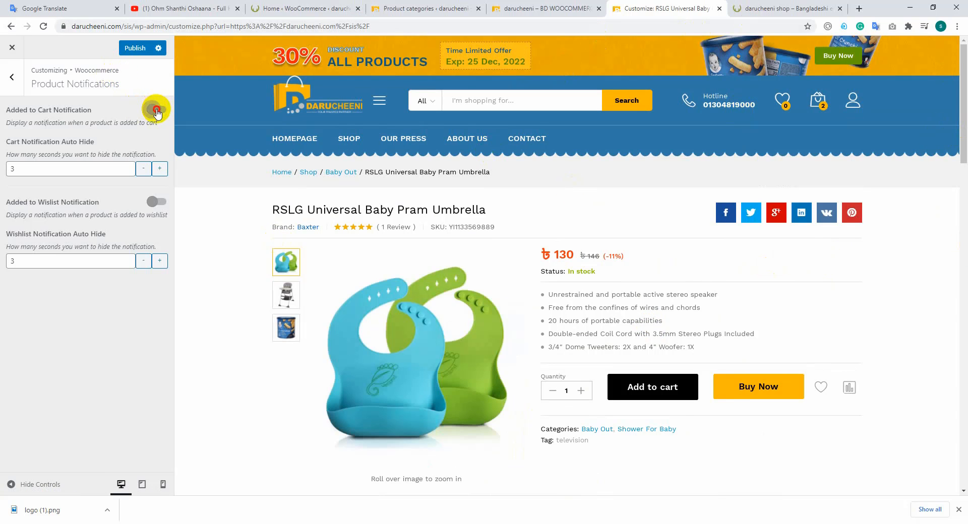
pyautogui.click(157, 110)
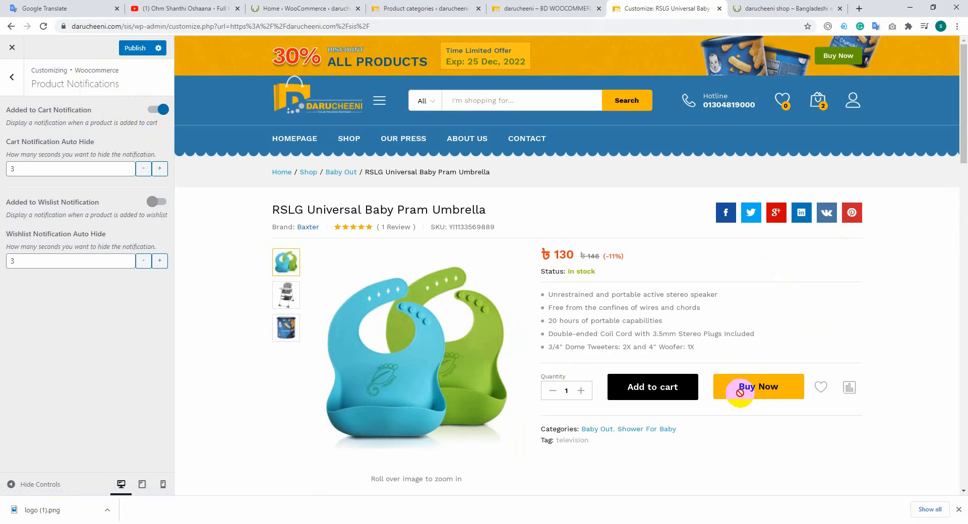
pyautogui.click(641, 389)
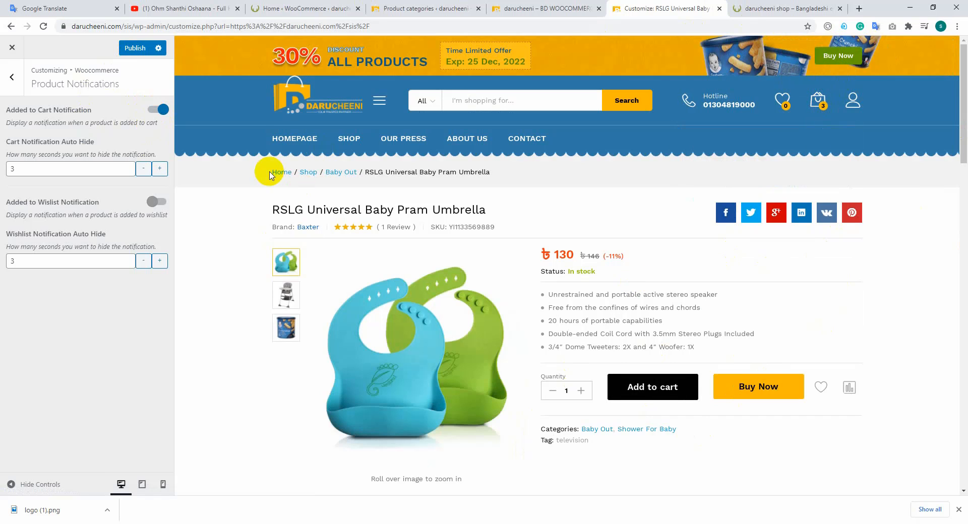
# Show the shop page in the preview and set Cart Notification Auto Hide to 8 seconds
pyautogui.click(350, 140)
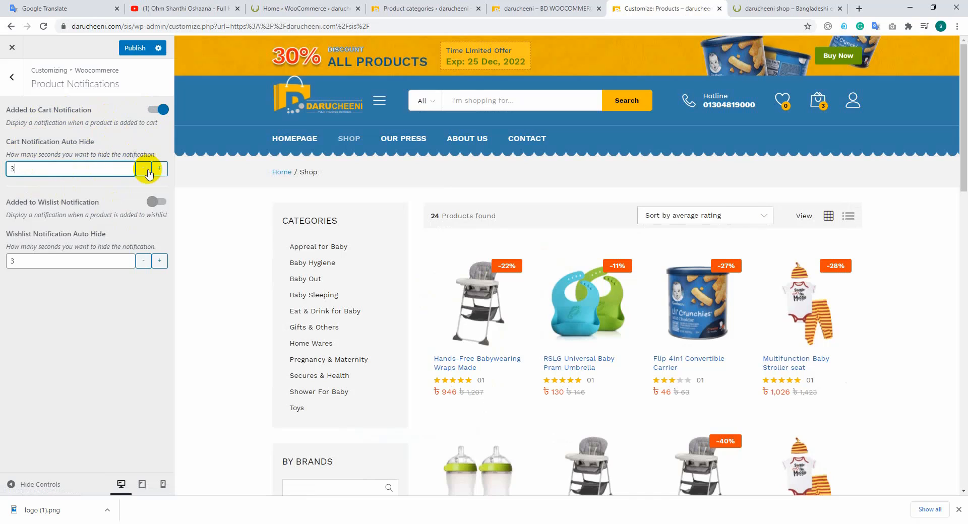
pyautogui.click(155, 170)
pyautogui.click(155, 171)
pyautogui.click(159, 169)
pyautogui.click(159, 169)
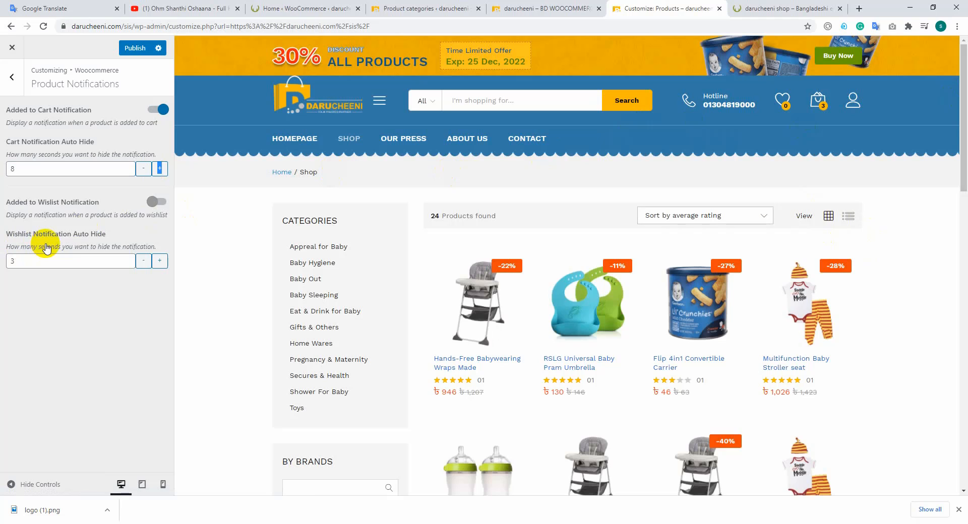
# Turn on the Added to Wishlist Notification and set Wishlist Notification Auto Hide to 8 seconds
pyautogui.click(160, 202)
pyautogui.click(31, 261)
pyautogui.click(142, 261)
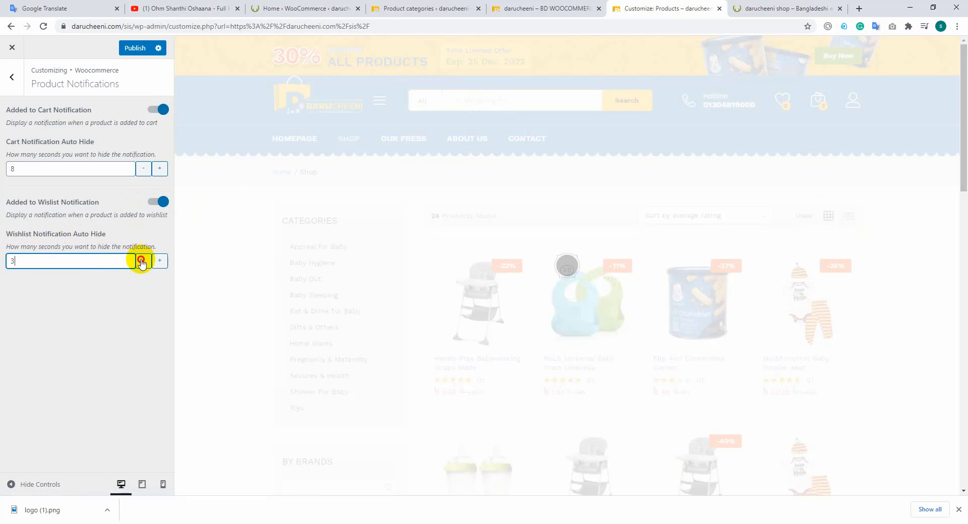
pyautogui.click(141, 261)
pyautogui.click(141, 261)
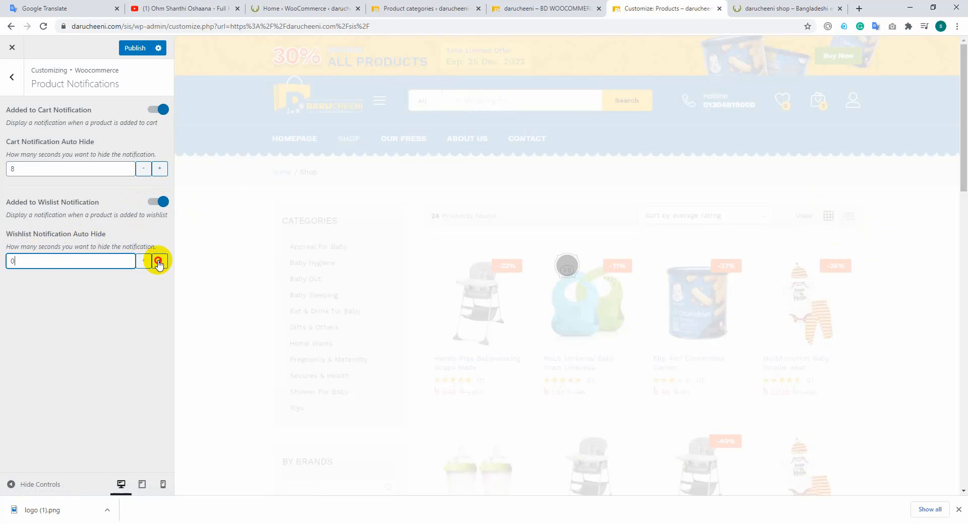
pyautogui.click(159, 261)
pyautogui.click(159, 261)
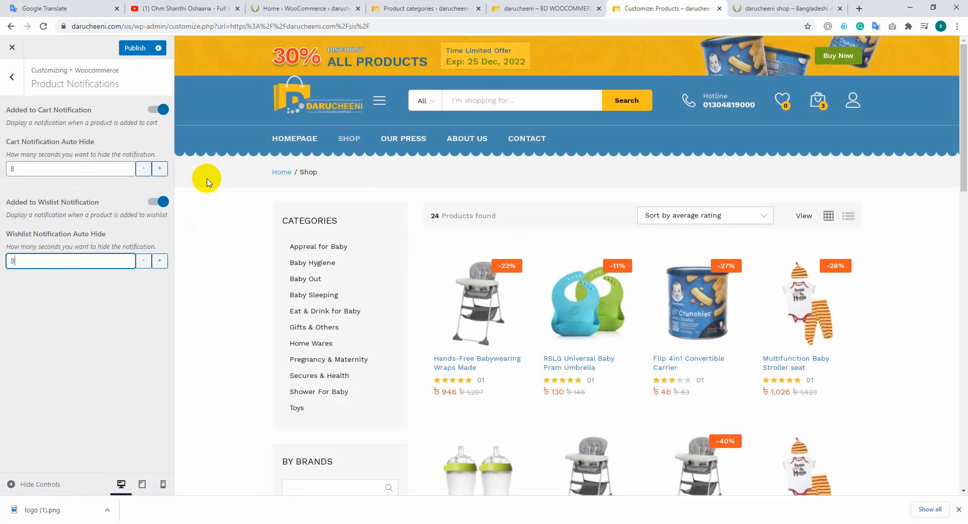
# Publish the product notification changes and open the WooCommerce Badges settings
pyautogui.click(135, 48)
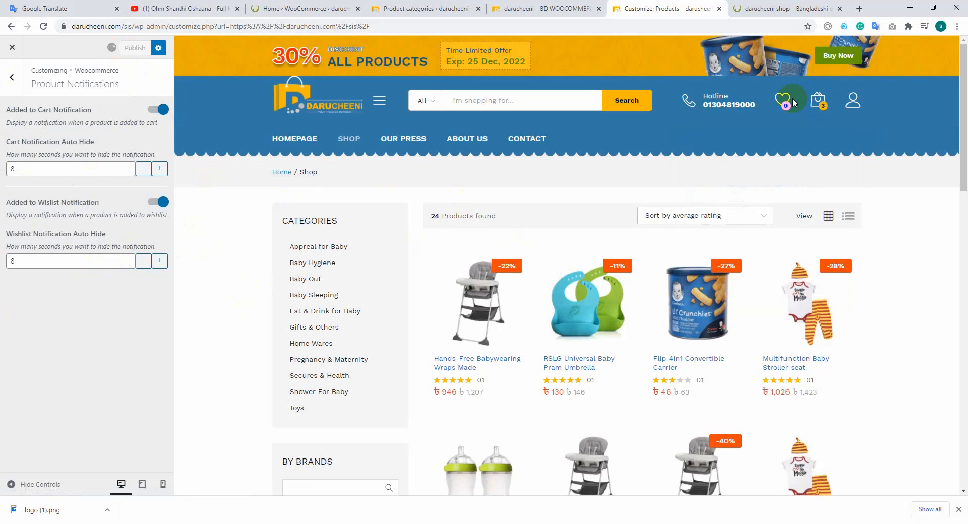
pyautogui.moveTo(802, 143)
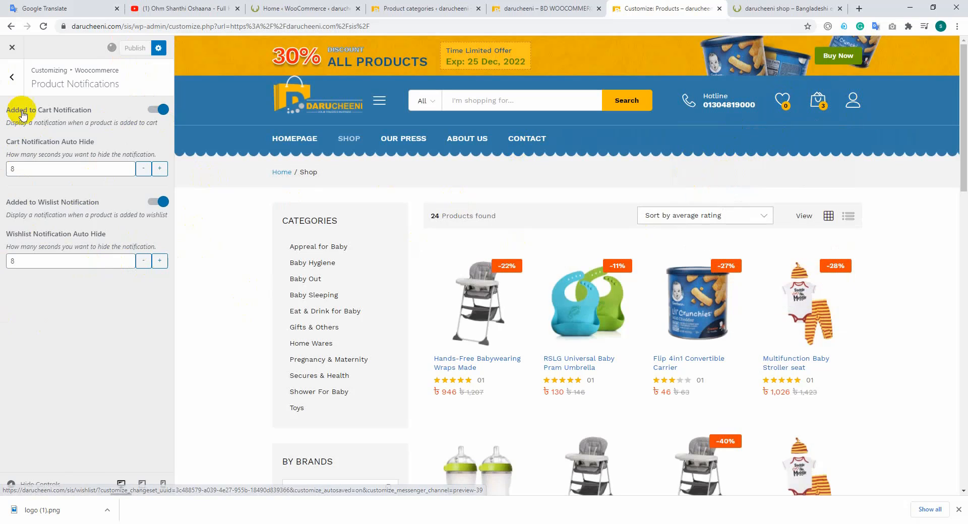
pyautogui.click(13, 87)
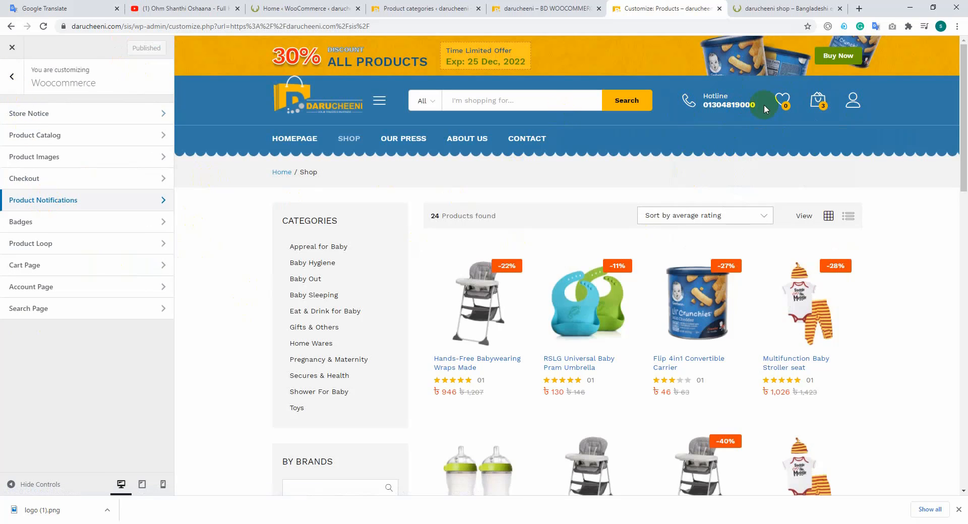
pyautogui.click(61, 223)
pyautogui.scroll(-2, 641, 265)
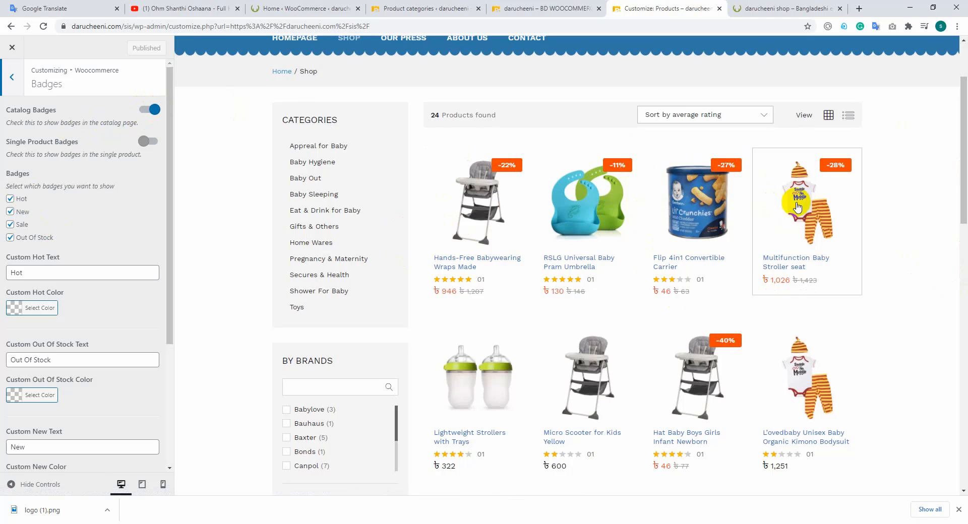
# Turn on Single Product Badges and check the Hands-Free Babywearing Wraps Made product page in the preview
pyautogui.click(154, 143)
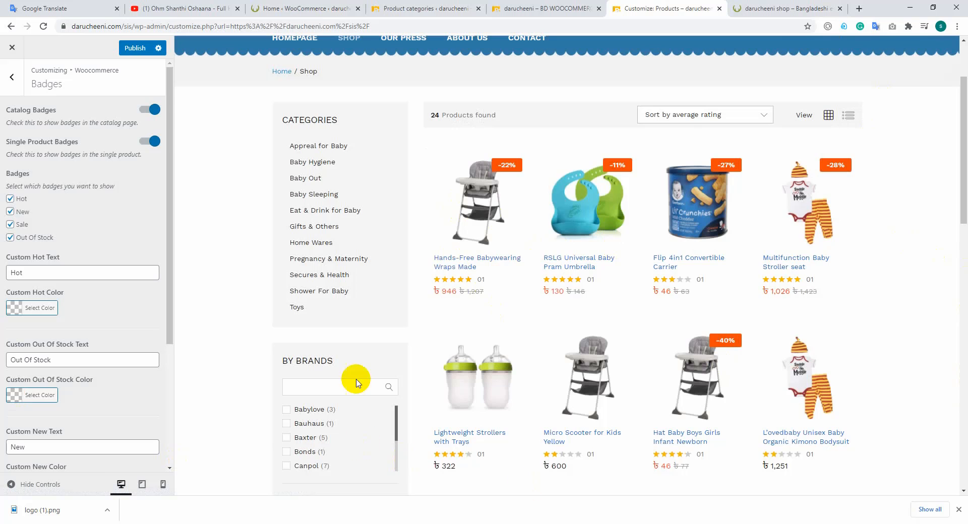
pyautogui.scroll(2, 771, 205)
pyautogui.scroll(-2, 579, 210)
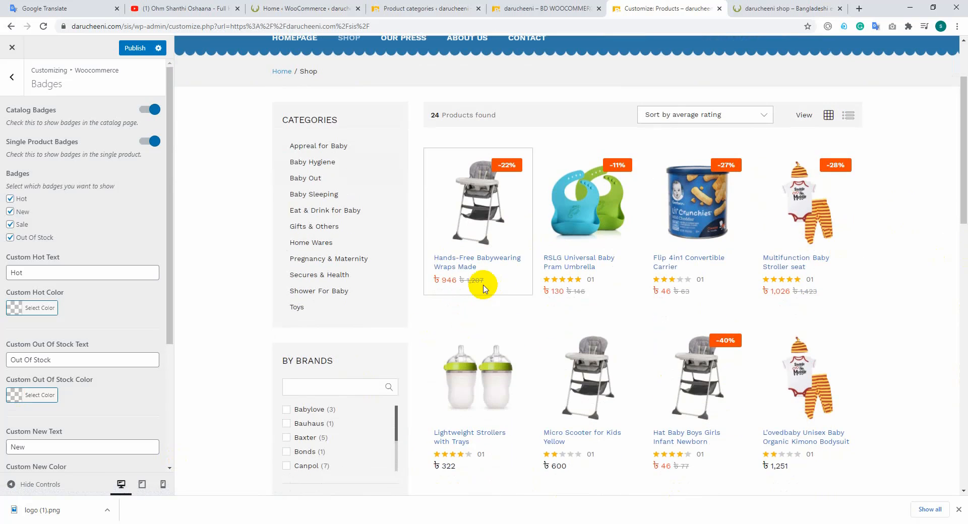
pyautogui.click(466, 265)
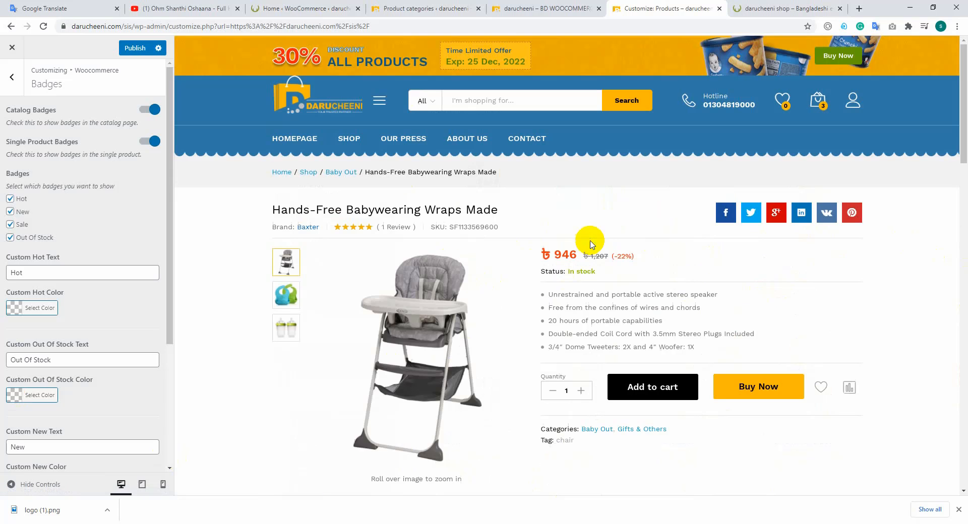
pyautogui.scroll(-1, 595, 247)
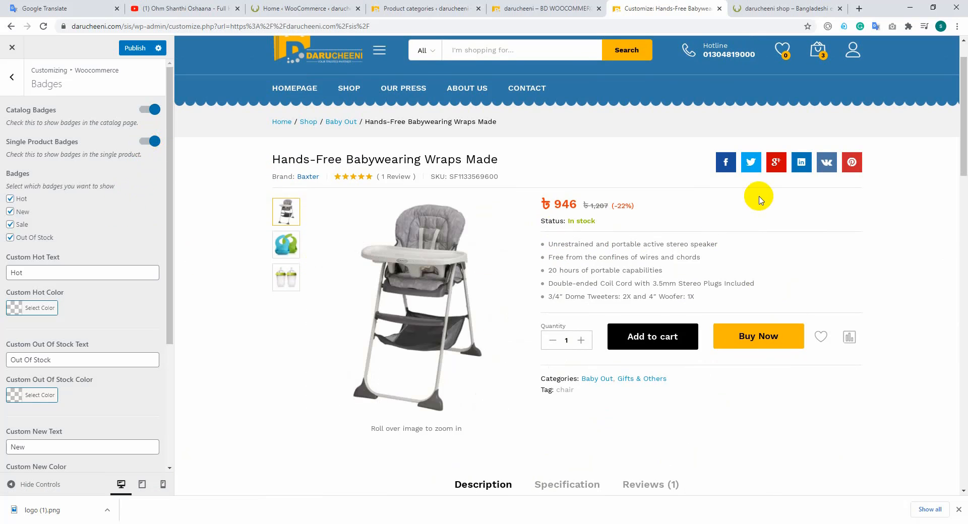
pyautogui.scroll(1, 407, 120)
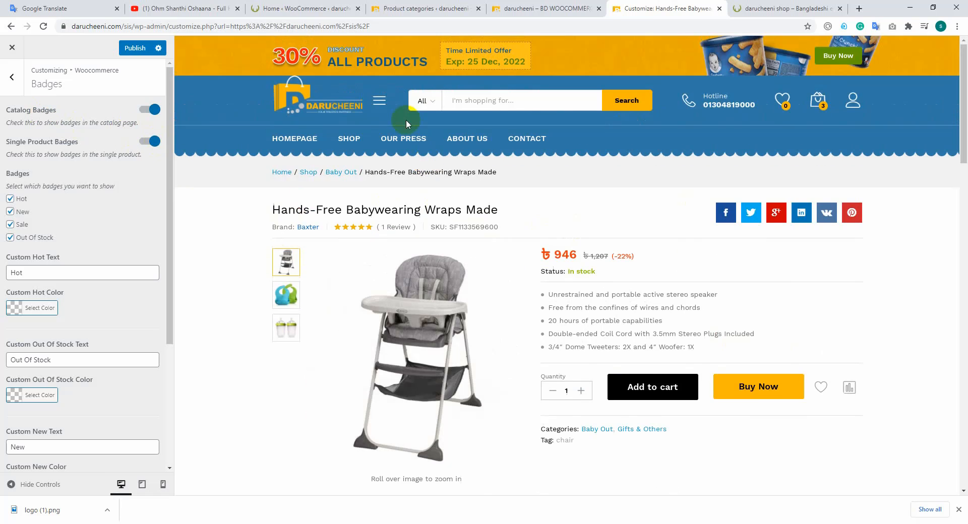
# Return the preview to the shop page and review the badge types, custom texts, colors, sale type and product newness options
pyautogui.click(354, 145)
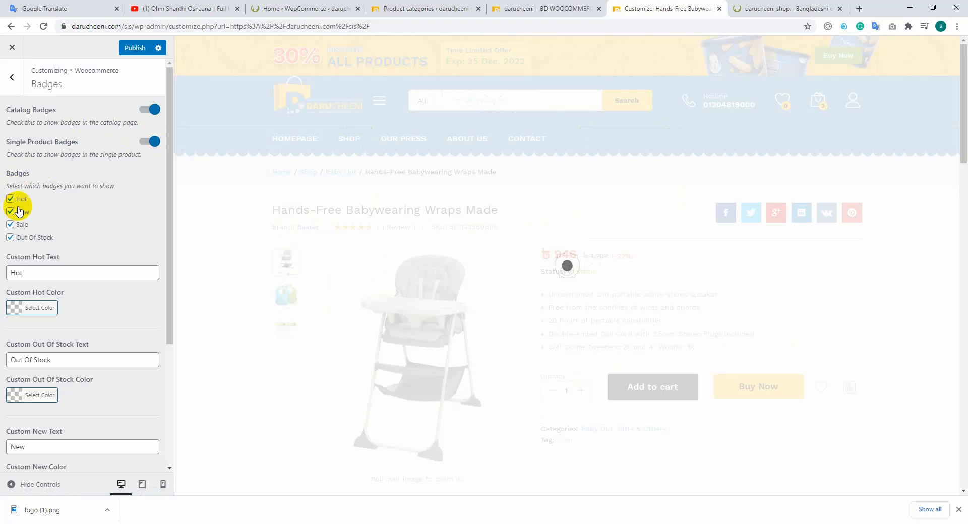
pyautogui.scroll(-5, 501, 259)
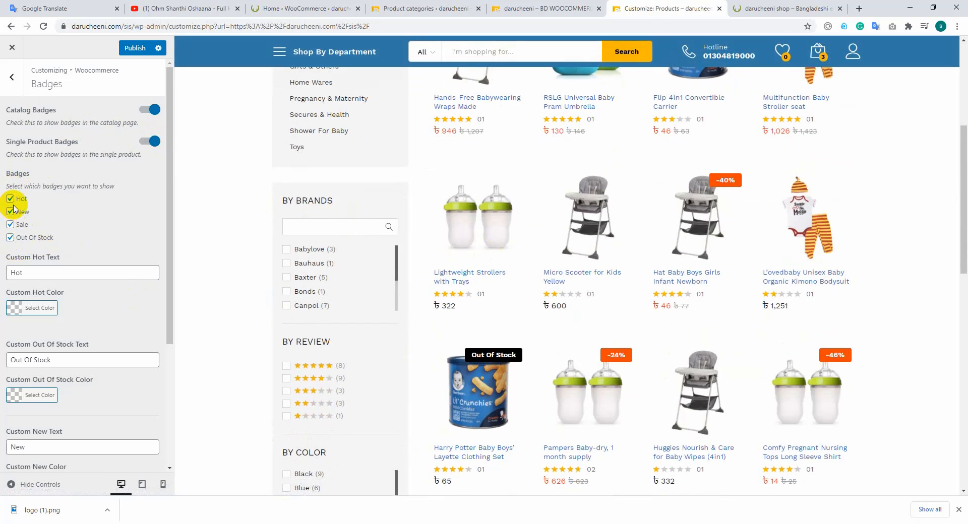
pyautogui.scroll(-1, 58, 244)
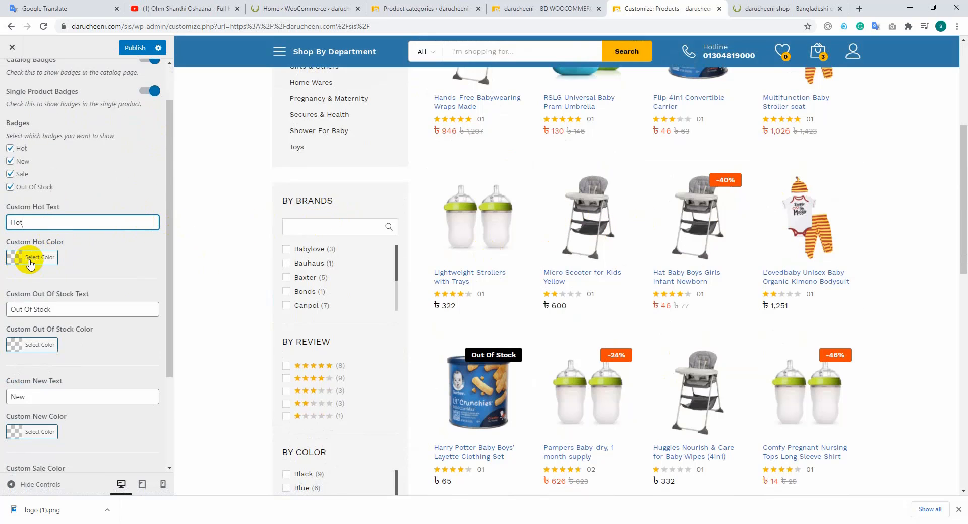
pyautogui.scroll(-1, 28, 256)
pyautogui.moveTo(76, 258); pyautogui.dragTo(17, 264)
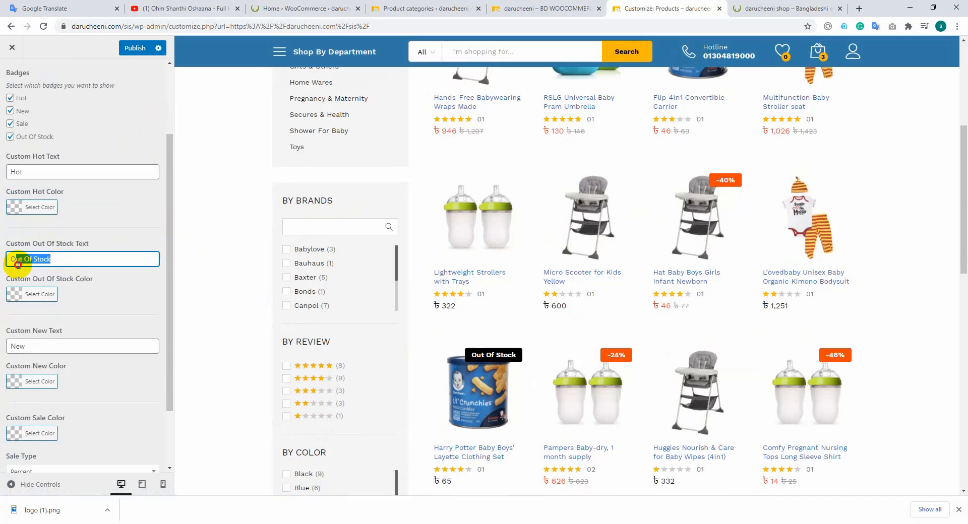
pyautogui.click(80, 258)
pyautogui.scroll(-2, 11, 300)
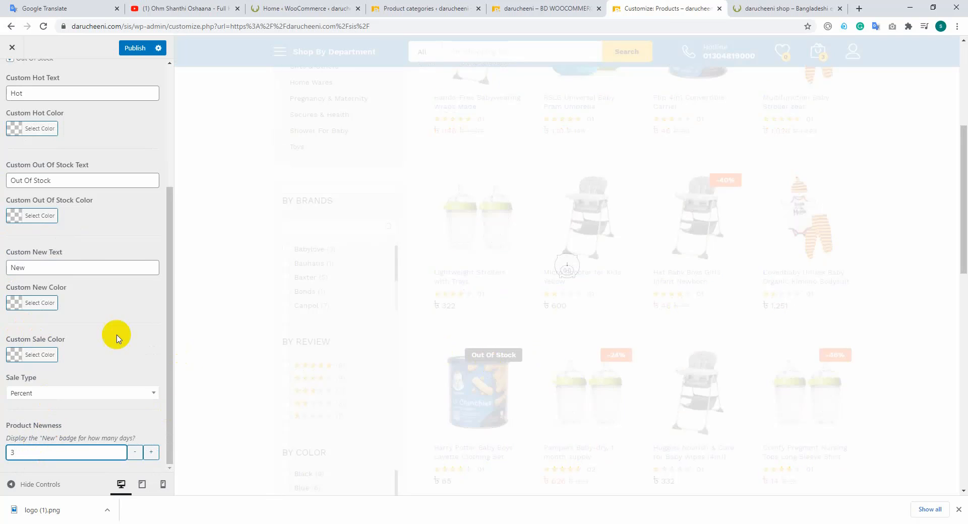
pyautogui.scroll(5, 37, 201)
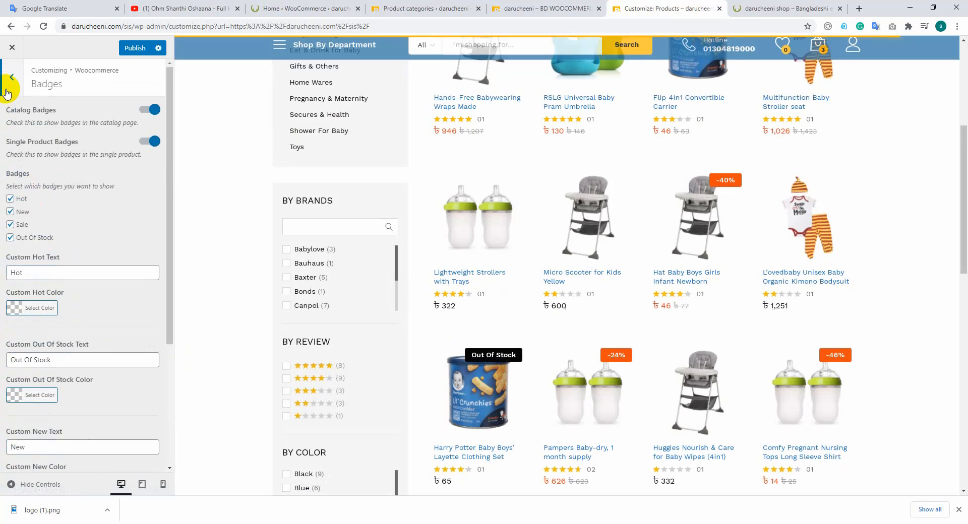
# Open the Product Loop settings and set the Product Loop Style to Icons & Add to cart button
pyautogui.click(8, 79)
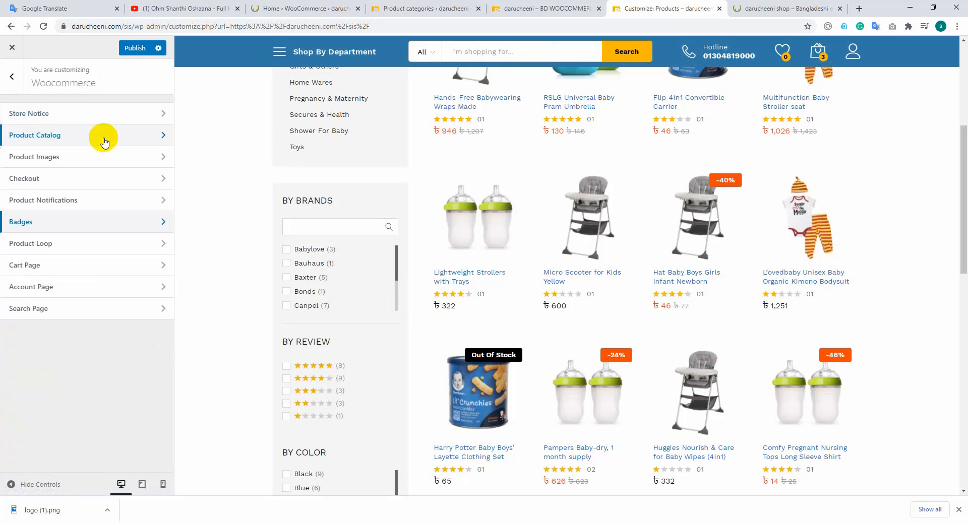
pyautogui.click(55, 246)
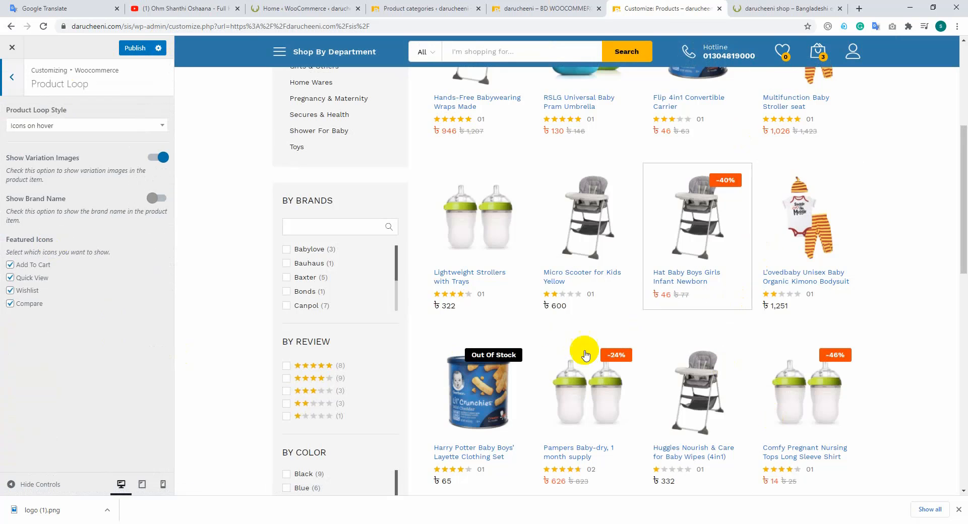
pyautogui.scroll(5, 578, 351)
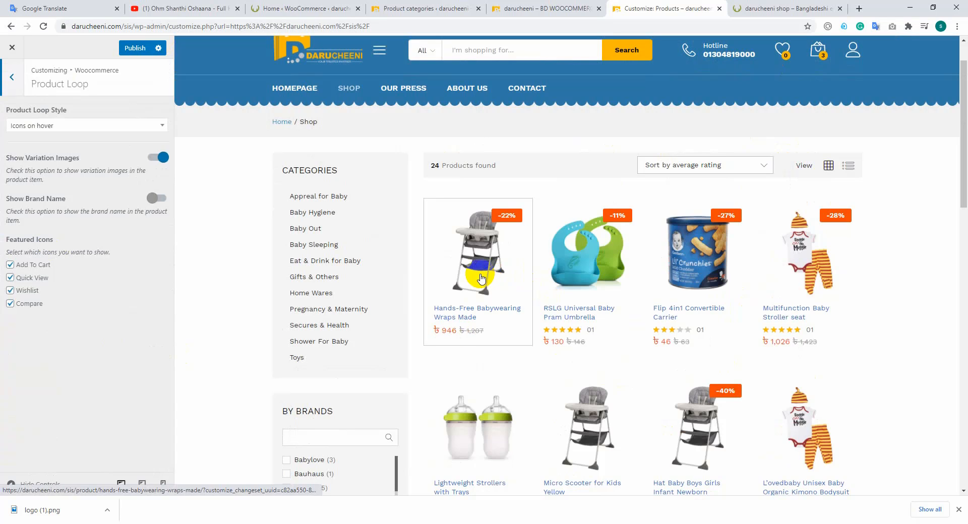
pyautogui.click(39, 126)
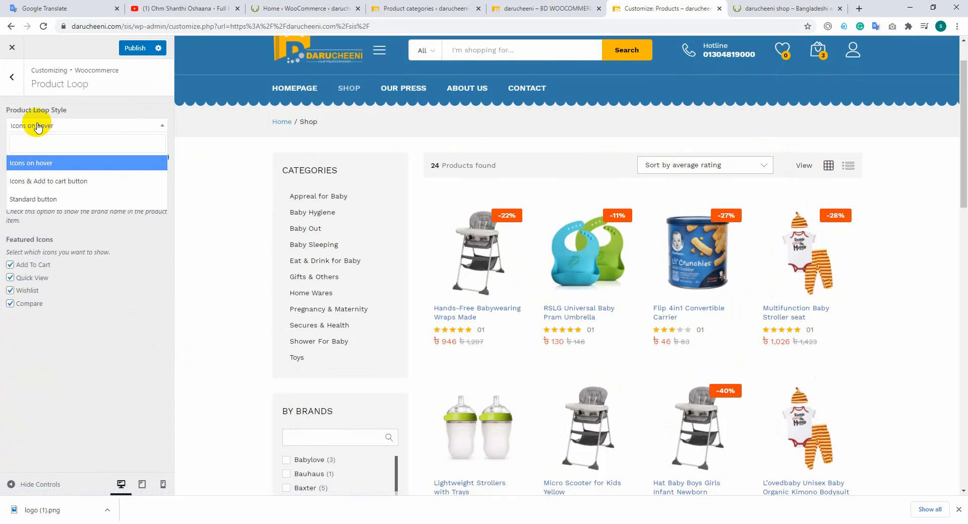
pyautogui.click(63, 183)
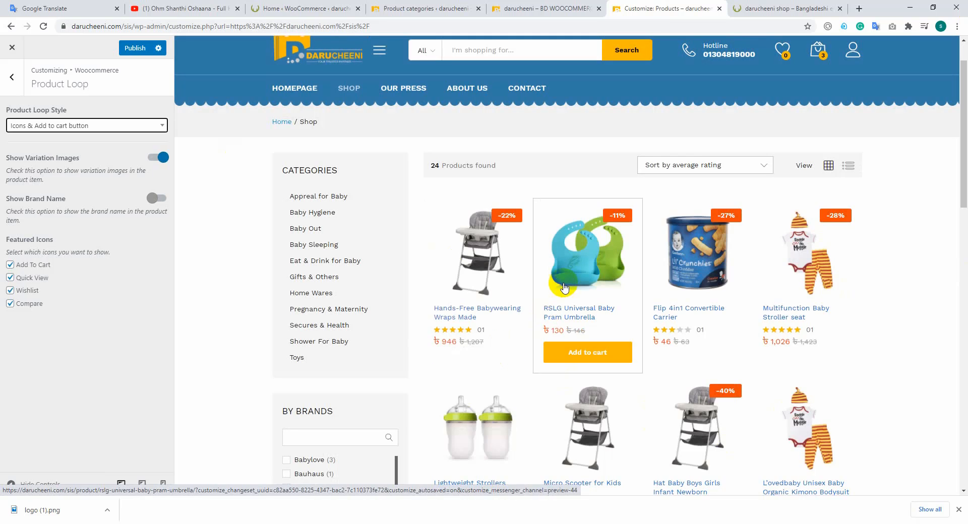
pyautogui.moveTo(578, 322)
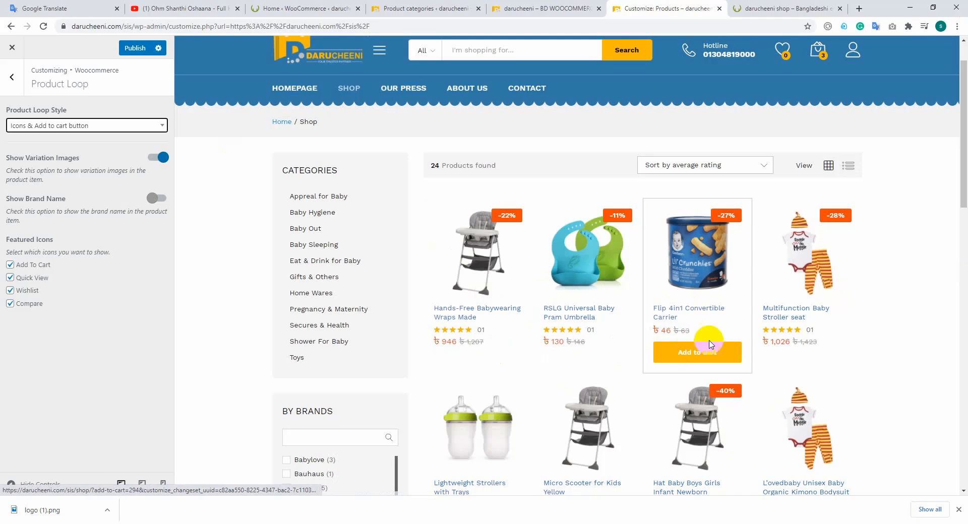
pyautogui.moveTo(799, 319)
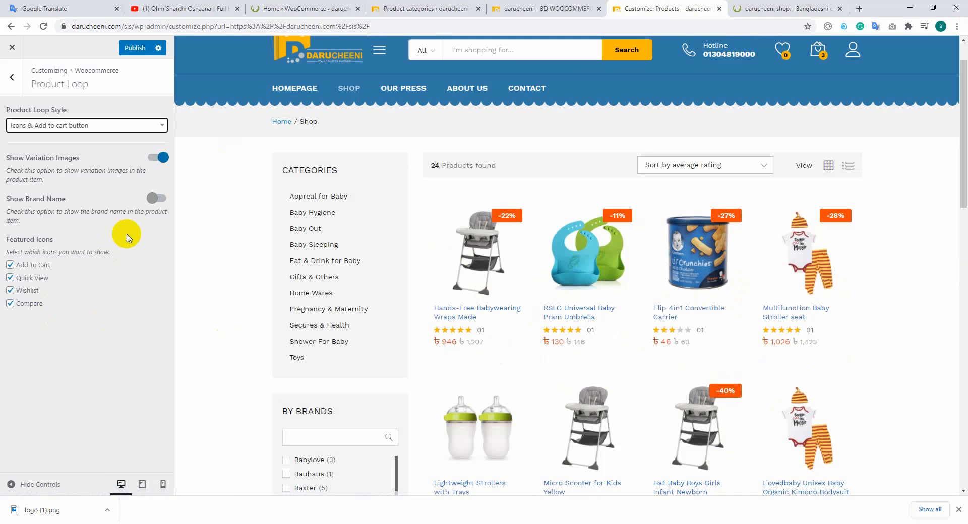
pyautogui.click(74, 130)
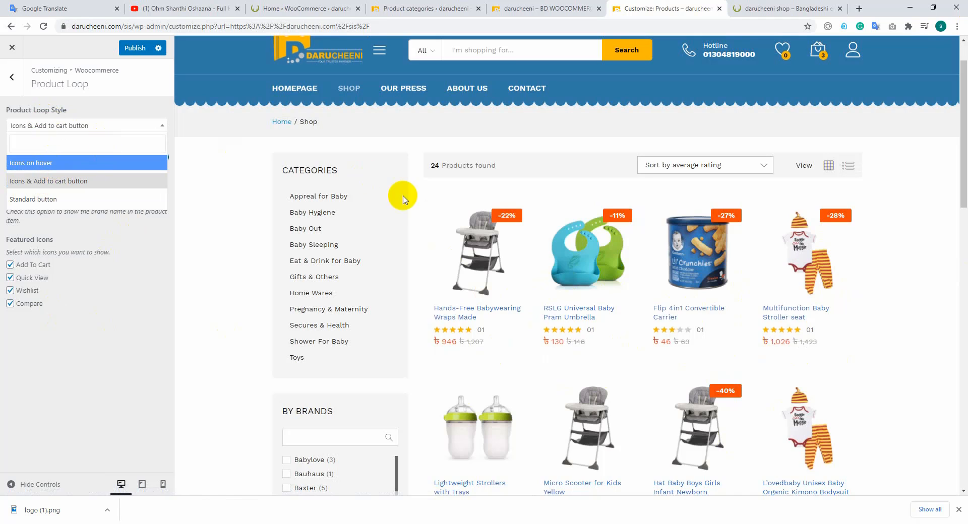
pyautogui.moveTo(666, 308)
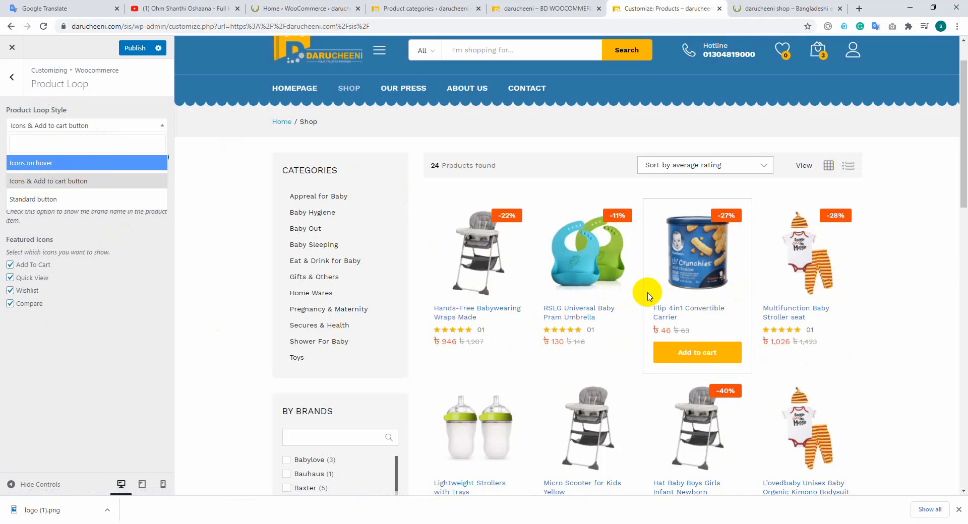
pyautogui.moveTo(590, 294)
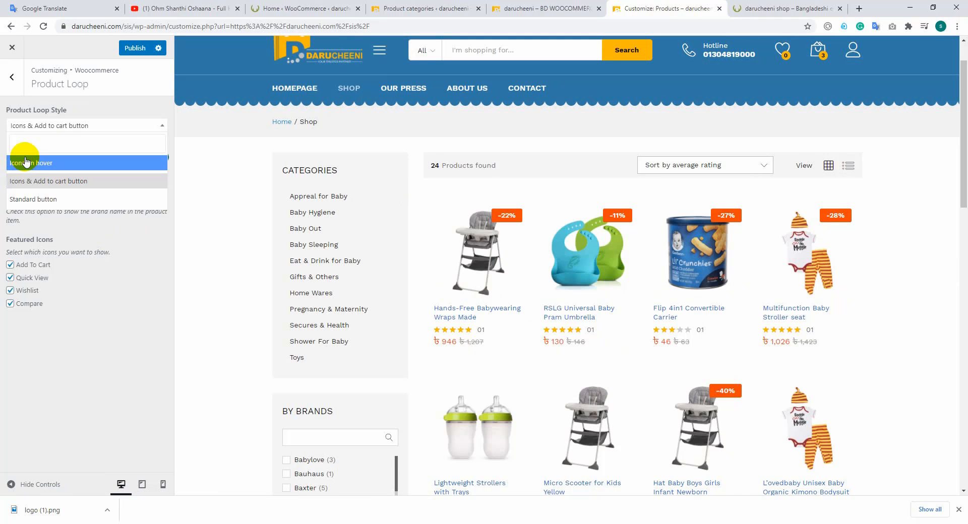
pyautogui.click(1, 229)
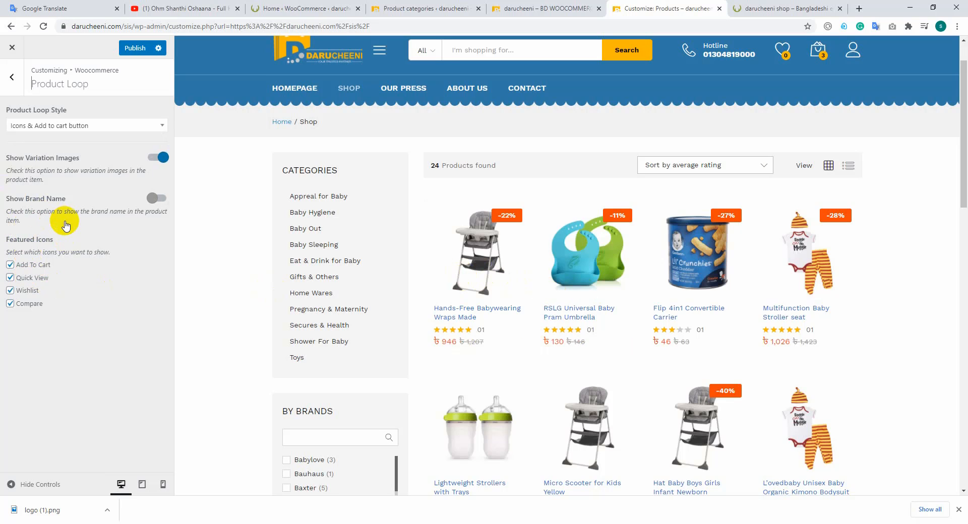
# Turn on Show Brand Name for the shop's product items, and open the Cart Page settings
pyautogui.scroll(-2, 428, 250)
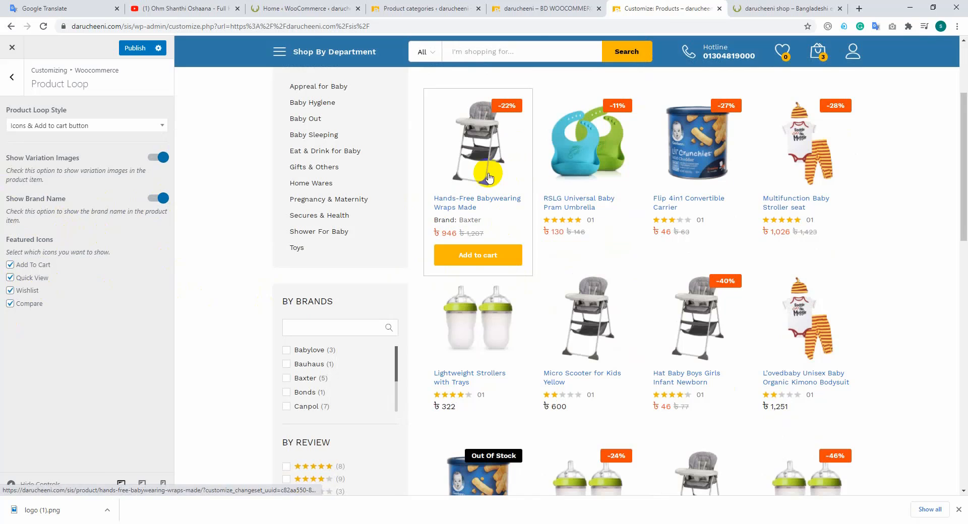
pyautogui.scroll(1, 459, 207)
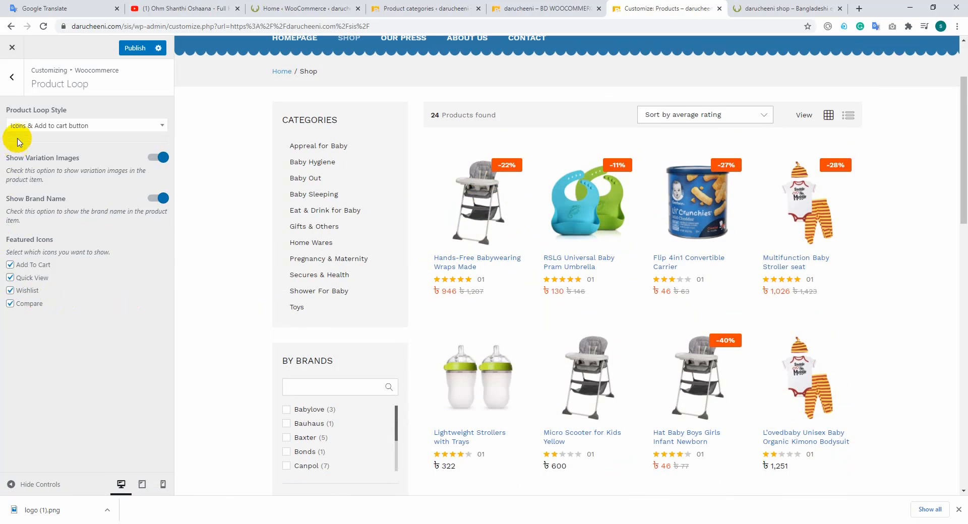
pyautogui.click(13, 78)
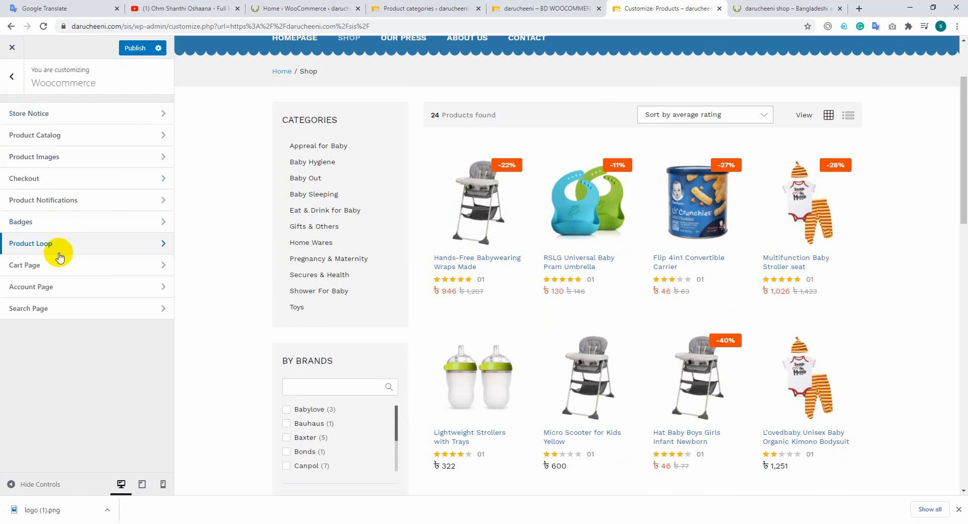
pyautogui.click(33, 265)
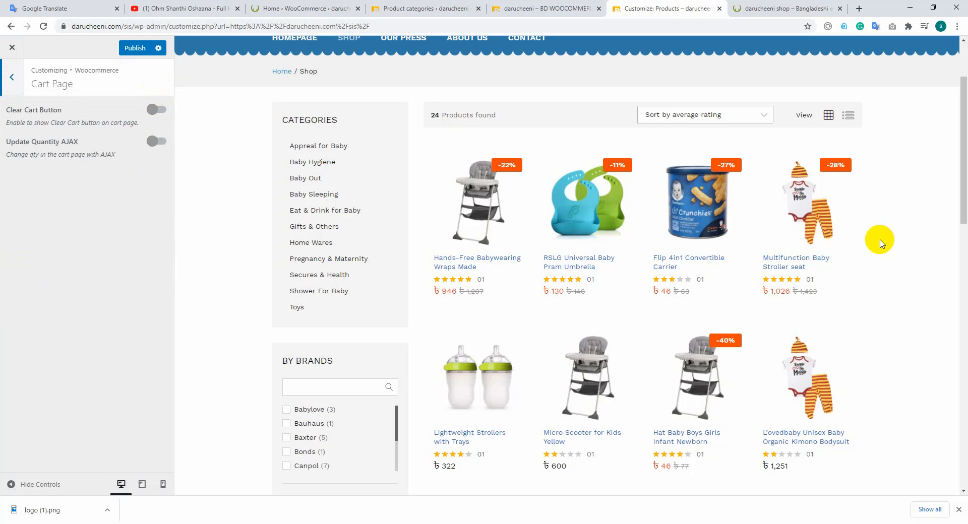
# Load the store's cart page in the preview from the mini cart and examine its product table, buttons and totals
pyautogui.scroll(2, 584, 283)
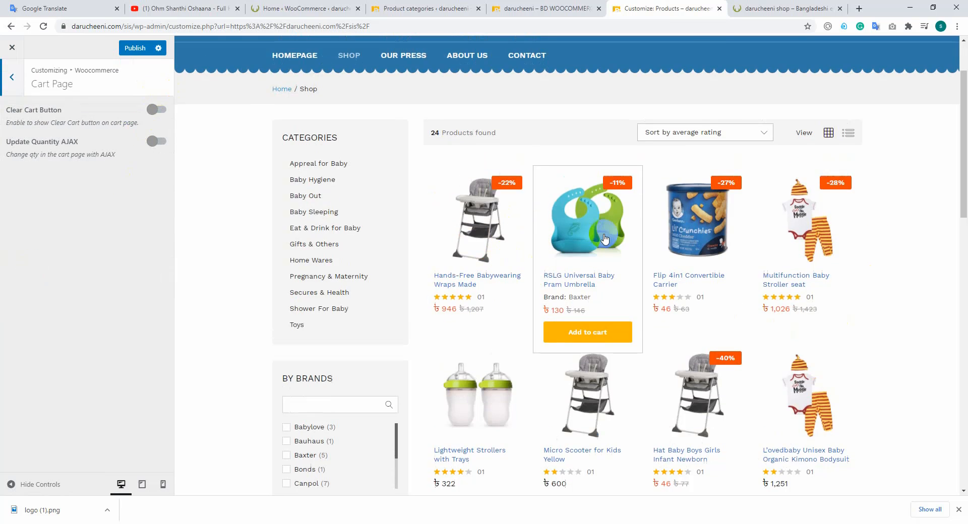
pyautogui.moveTo(818, 100)
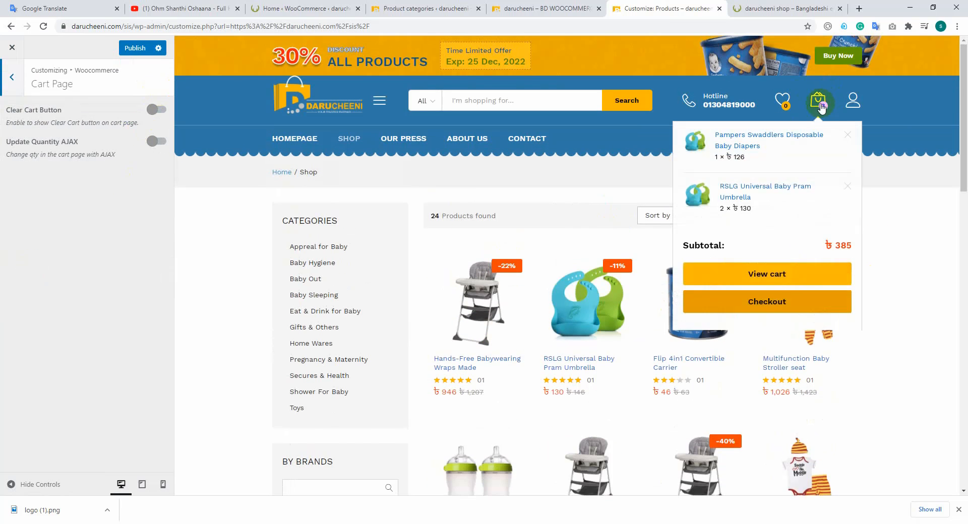
pyautogui.click(775, 275)
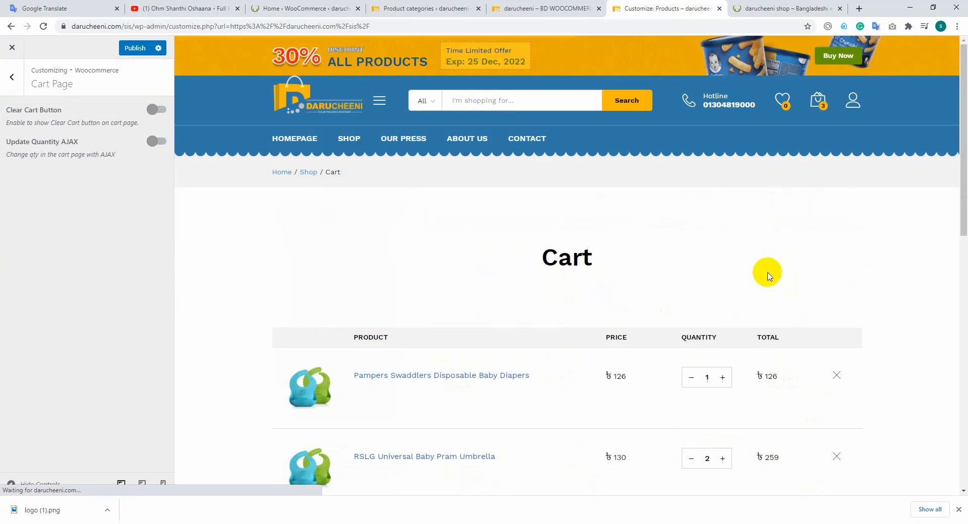
pyautogui.scroll(-3, 476, 275)
pyautogui.scroll(-4, 476, 272)
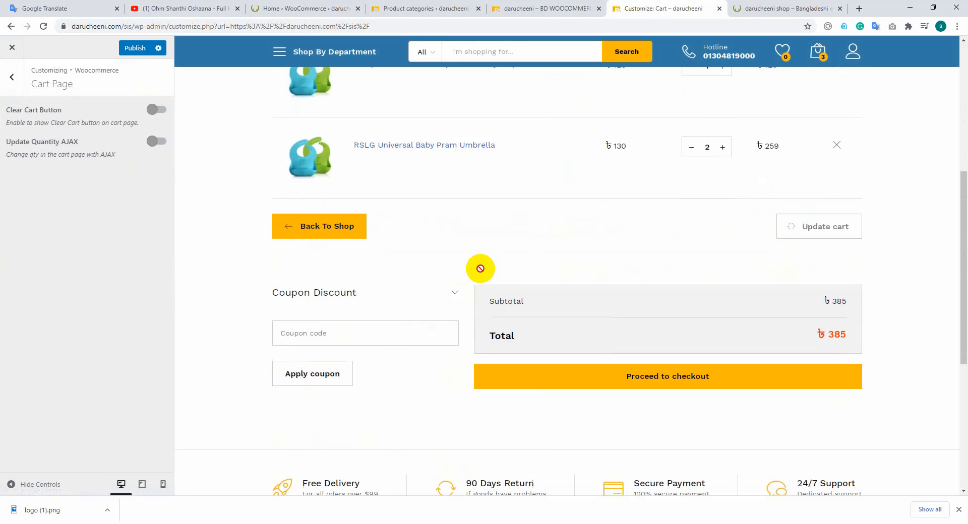
pyautogui.scroll(7, 479, 267)
pyautogui.scroll(-1, 480, 269)
pyautogui.scroll(-1, 480, 272)
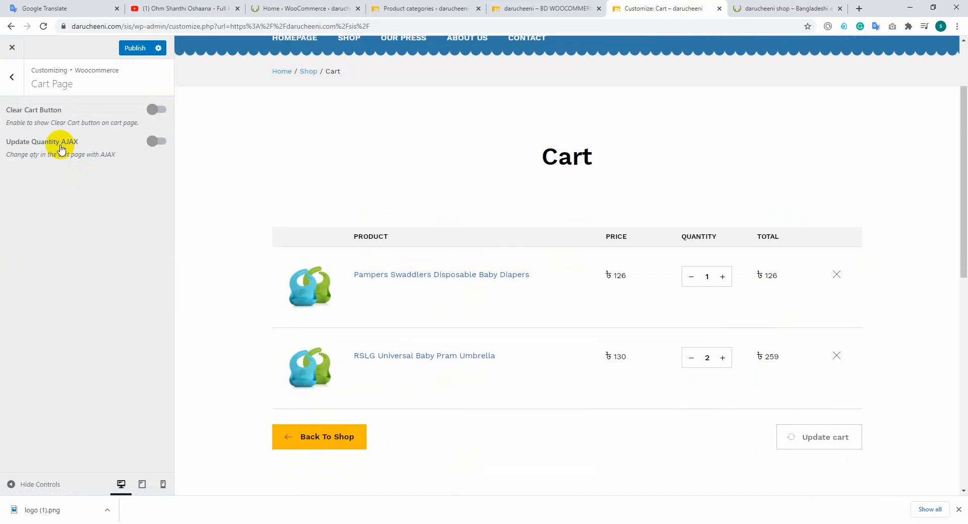
# Turn on the Clear Cart Button and Update Quantity AJAX options for the cart page
pyautogui.scroll(-2, 457, 177)
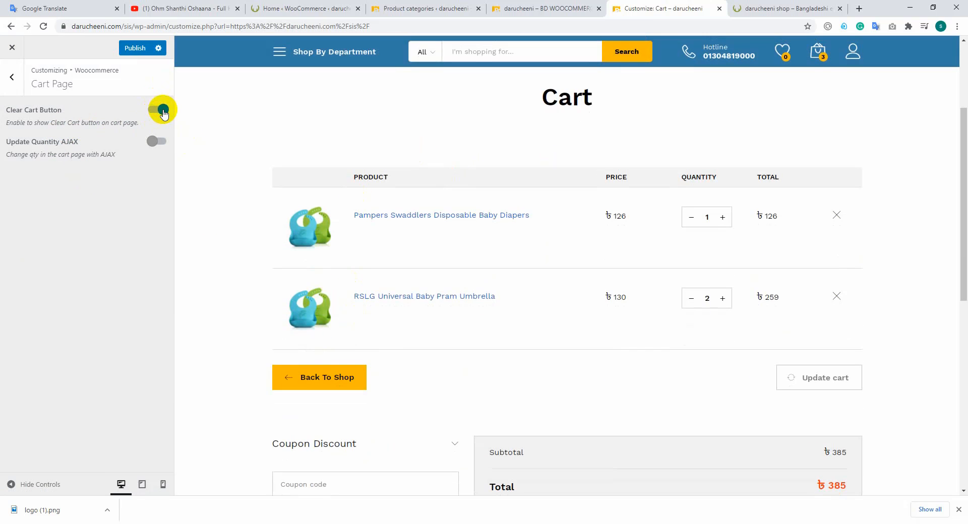
pyautogui.scroll(-4, 684, 267)
pyautogui.scroll(3, 682, 264)
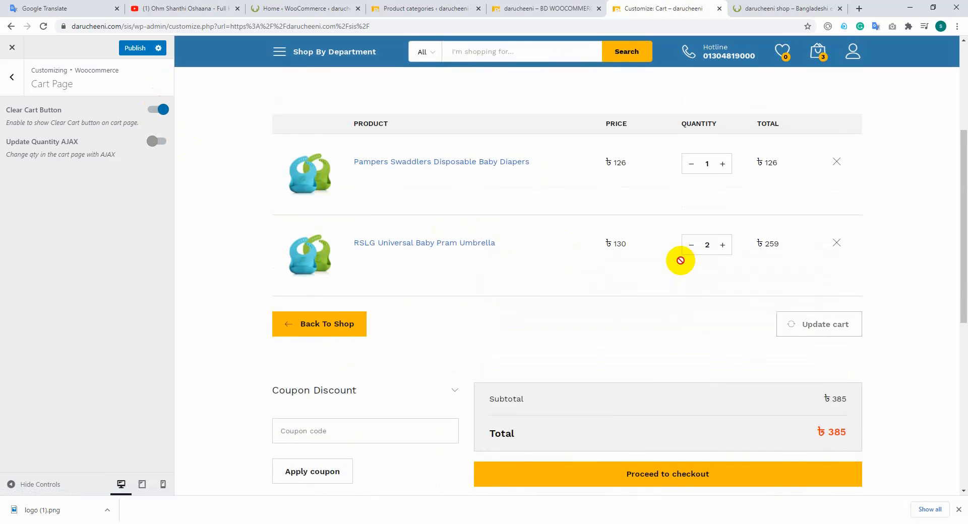
pyautogui.scroll(4, 680, 261)
pyautogui.scroll(-1, 680, 260)
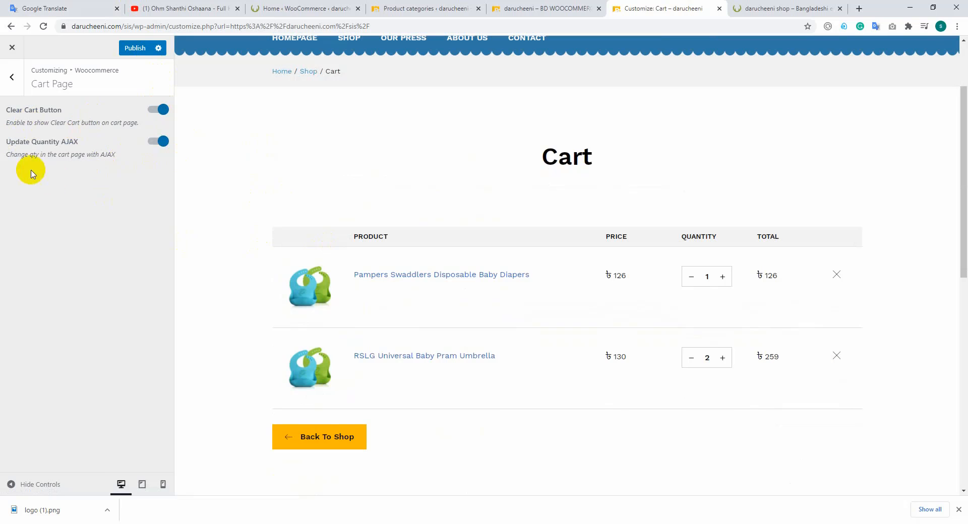
# Open the Account Page settings, look at the Login & Register Layout choices and show the My account dashboard in the preview
pyautogui.click(3, 78)
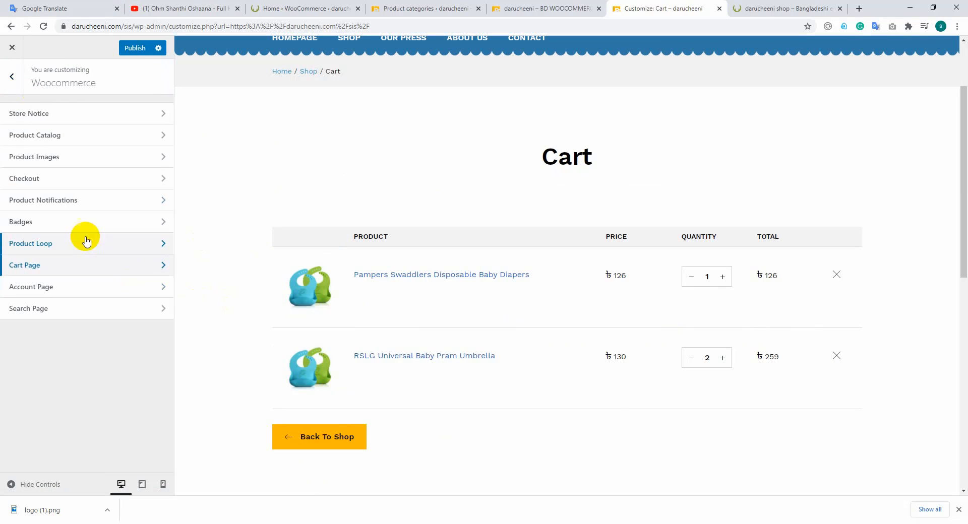
pyautogui.click(61, 287)
pyautogui.click(87, 126)
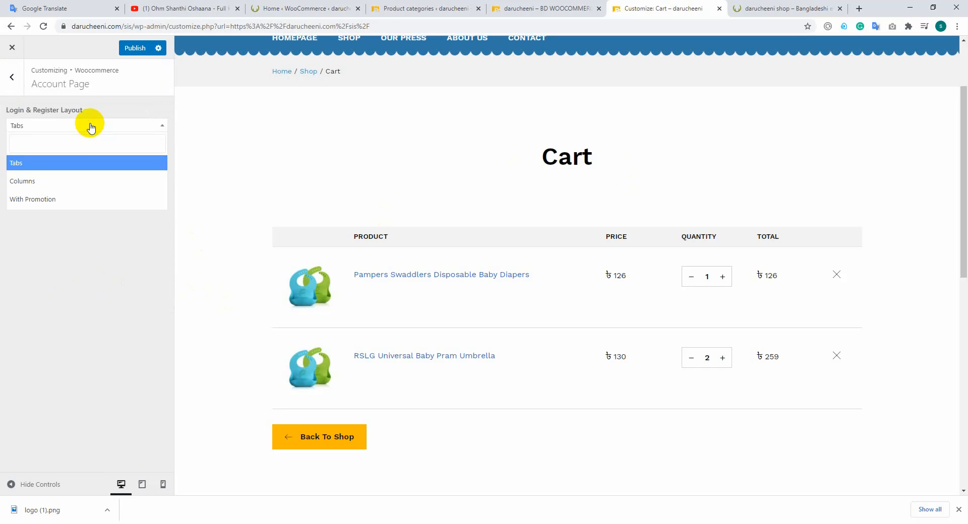
pyautogui.click(24, 249)
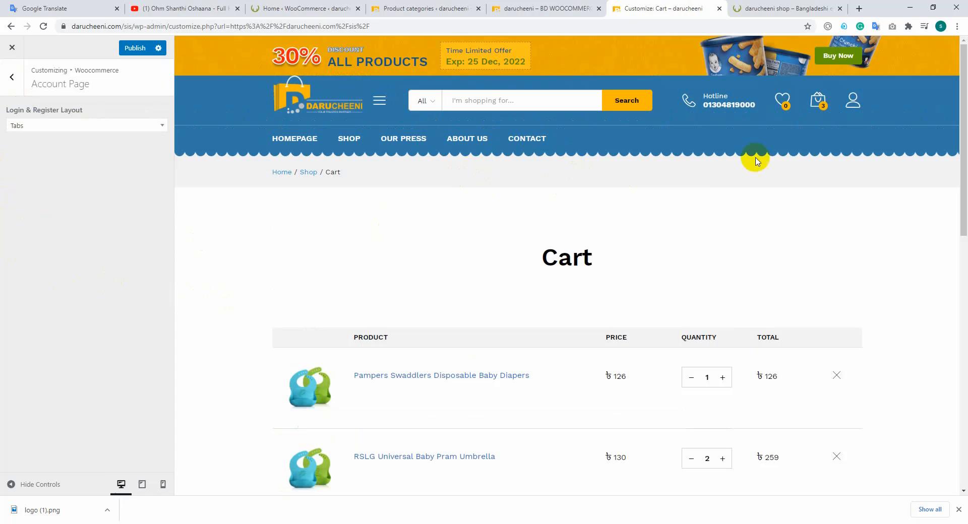
pyautogui.moveTo(853, 112)
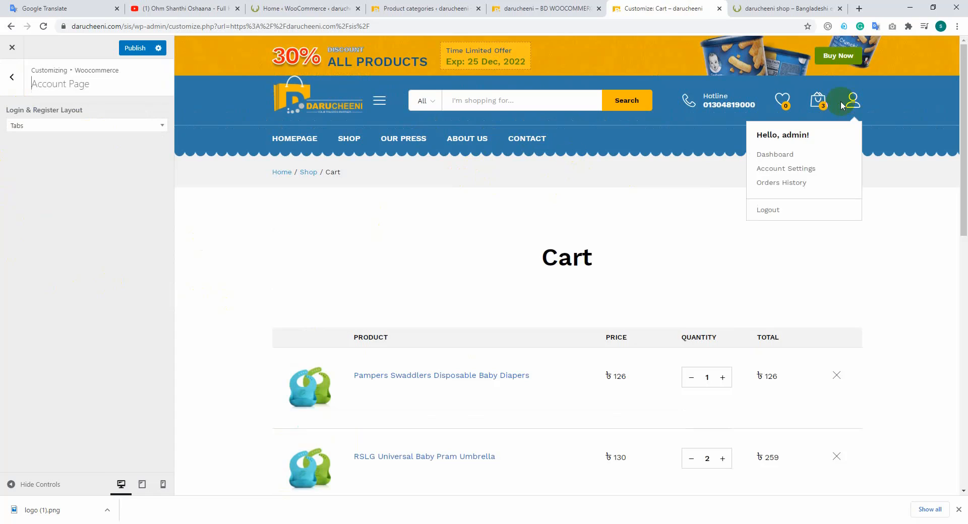
pyautogui.click(785, 159)
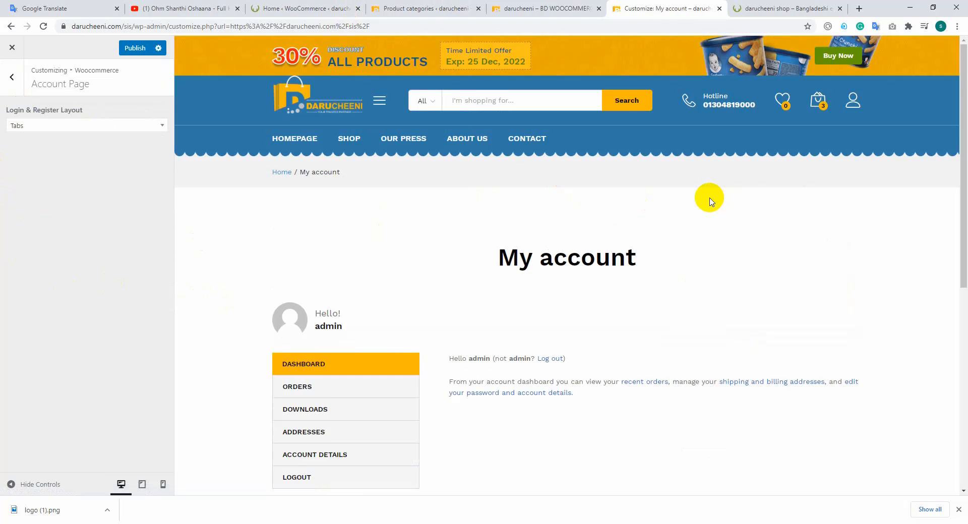
pyautogui.scroll(-3, 706, 198)
# Try the Columns and With Promotion options for the Login & Register Layout on the My account page
pyautogui.click(41, 126)
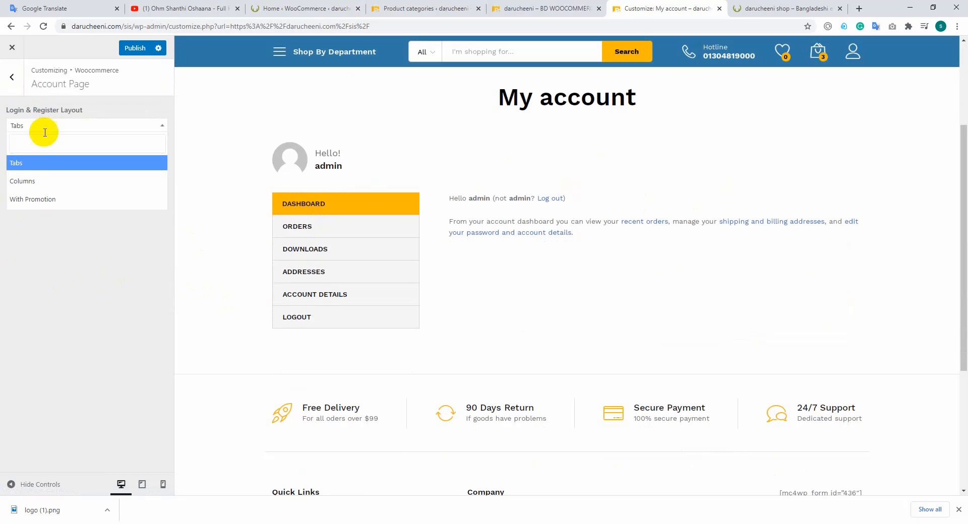
pyautogui.click(43, 179)
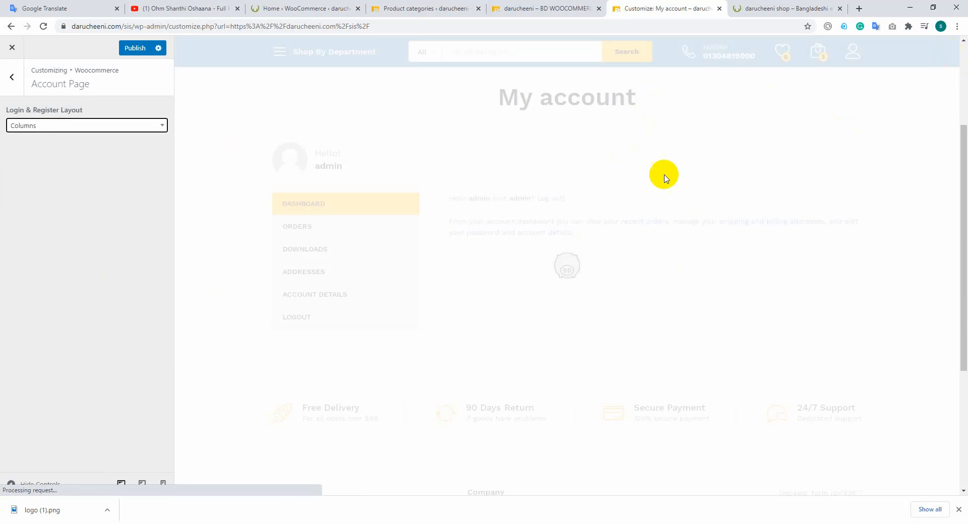
pyautogui.click(370, 215)
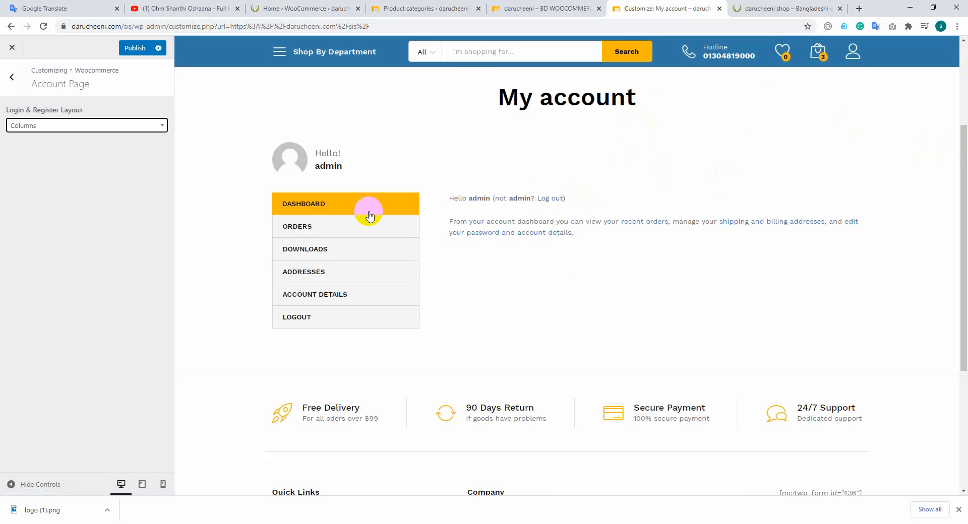
pyautogui.click(43, 125)
pyautogui.click(37, 196)
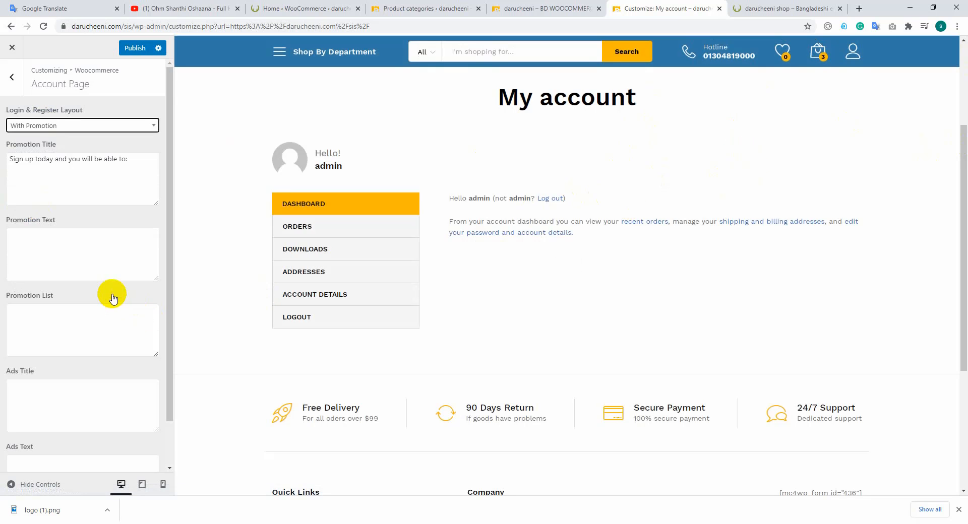
# Look over the promotion and ads fields, and set the Login & Register Layout back to Tabs
pyautogui.scroll(-1, 112, 293)
pyautogui.click(52, 182)
pyautogui.scroll(1, 52, 182)
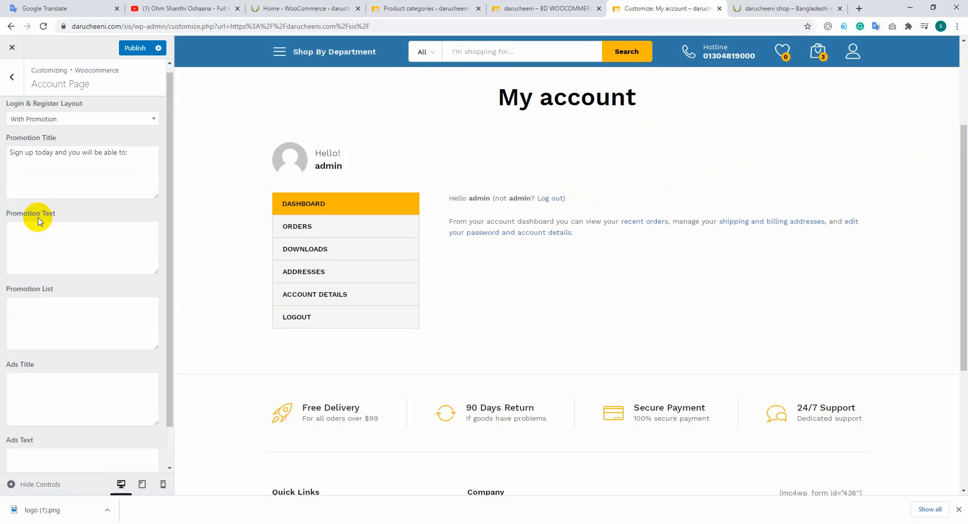
pyautogui.click(56, 126)
pyautogui.click(39, 168)
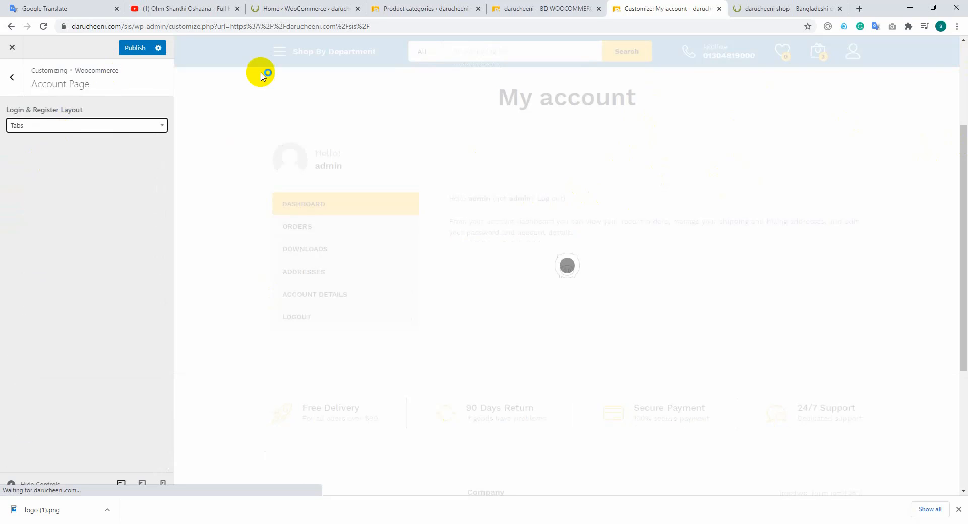
# Turn on Full Width for the product search page and return to the customizer's main section list
pyautogui.click(11, 77)
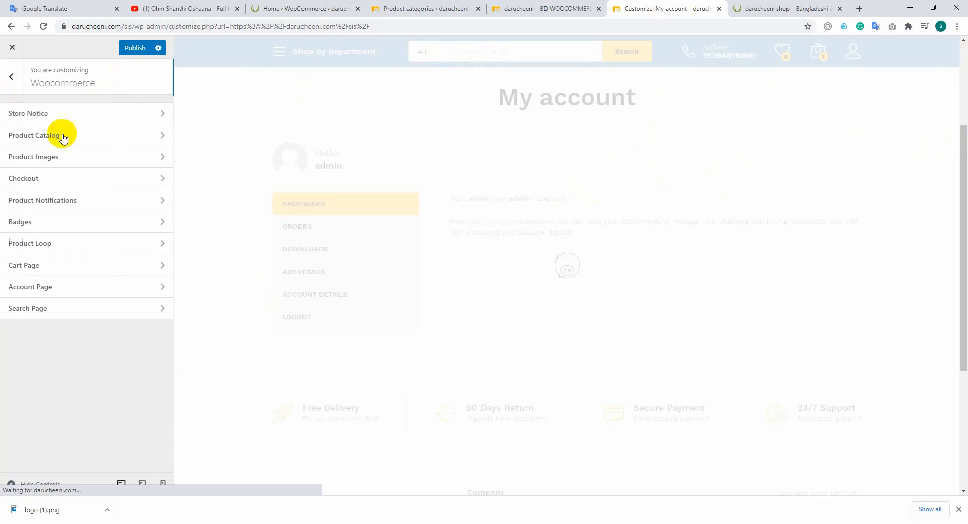
pyautogui.click(42, 314)
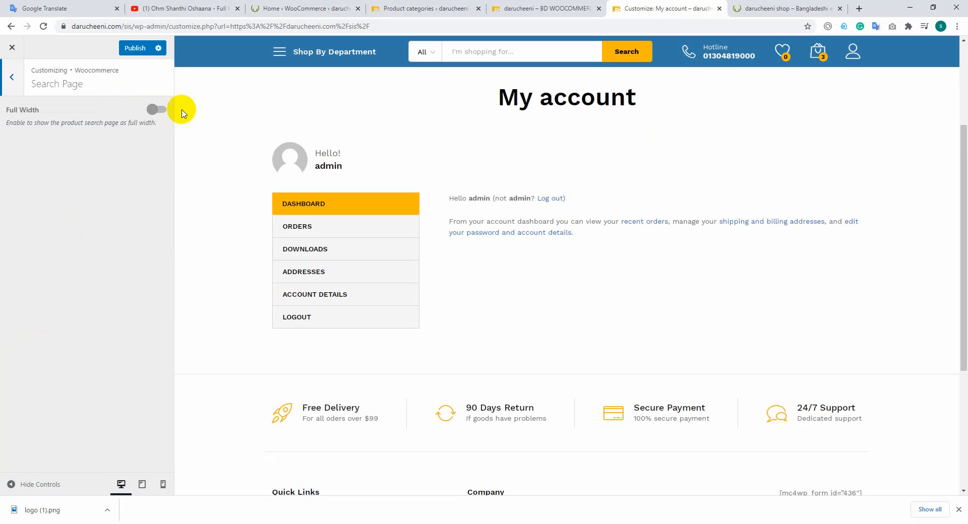
pyautogui.scroll(3, 614, 132)
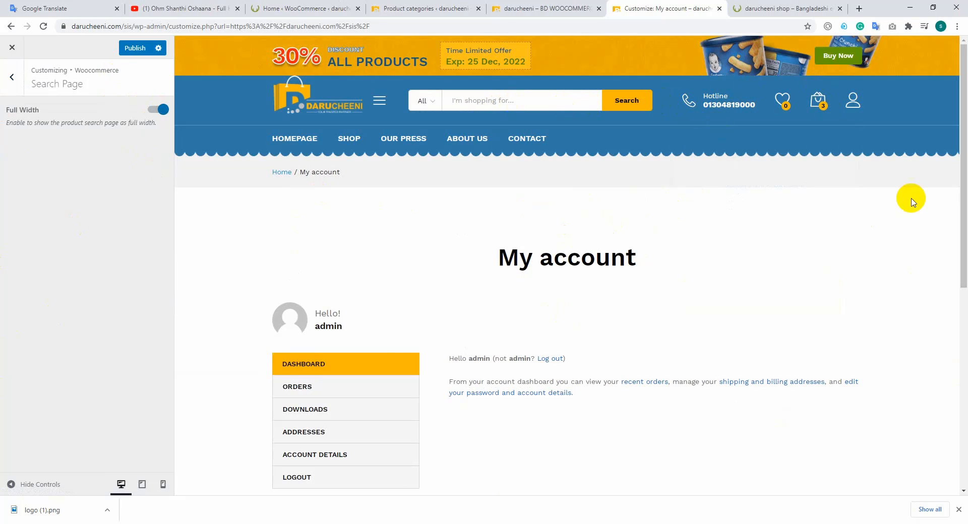
pyautogui.click(11, 83)
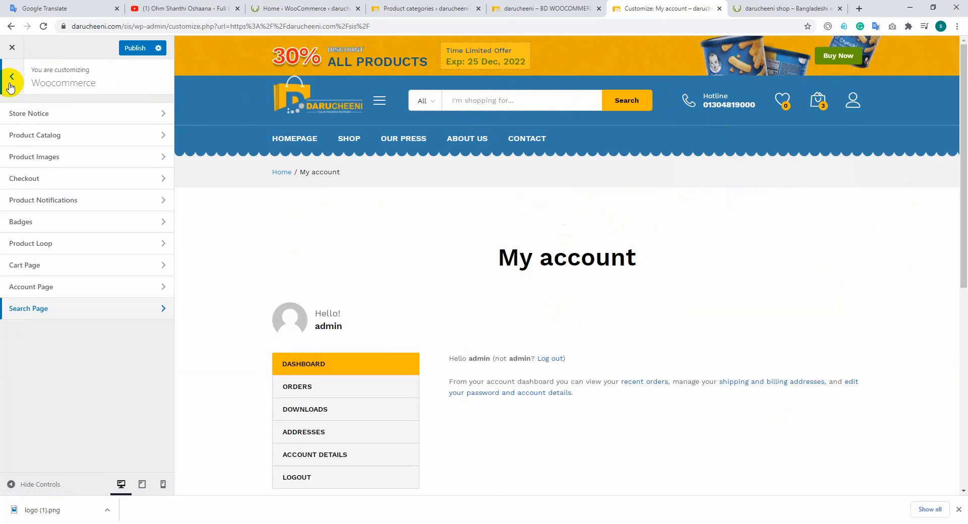
pyautogui.click(11, 79)
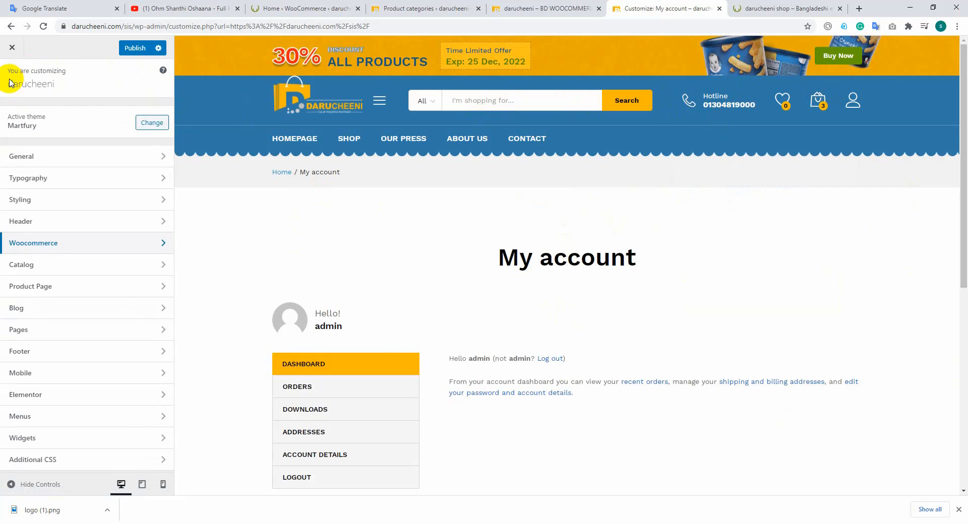